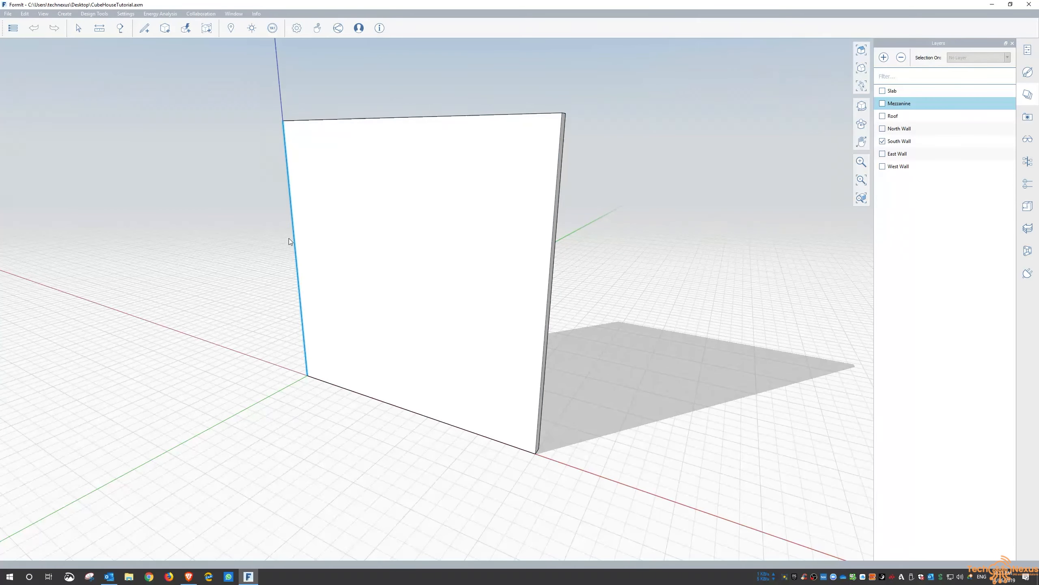
# Draw a straight vertical line on the south wall's front face from its top edge down to its bottom edge, left of centre.
pyautogui.scroll(1, 289, 239)
pyautogui.moveTo(413, 250); pyautogui.dragTo(348, 262, button='middle')
pyautogui.moveTo(348, 263); pyautogui.dragTo(373, 259, button='right')
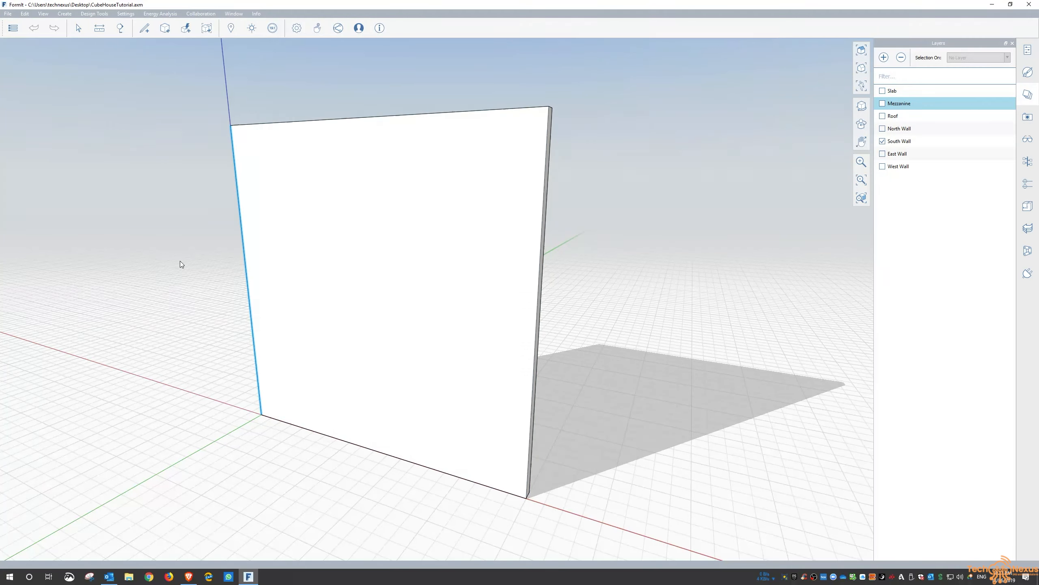
pyautogui.moveTo(181, 252); pyautogui.dragTo(193, 245, button='right')
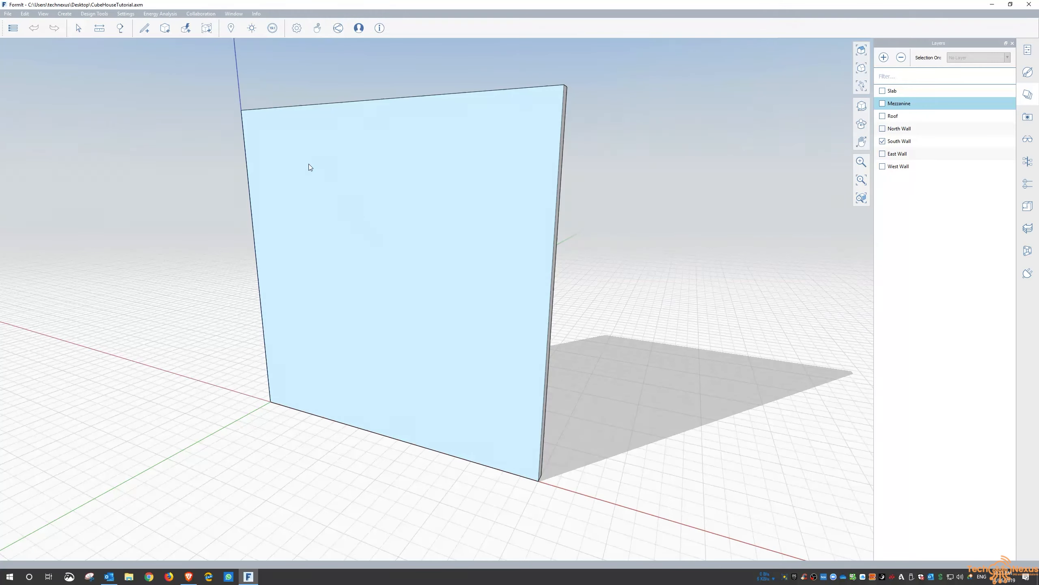
pyautogui.moveTo(348, 205)
pyautogui.mouseDown(button='middle')
pyautogui.moveTo(376, 220)
pyautogui.moveTo(360, 215)
pyautogui.mouseUp(button='middle')
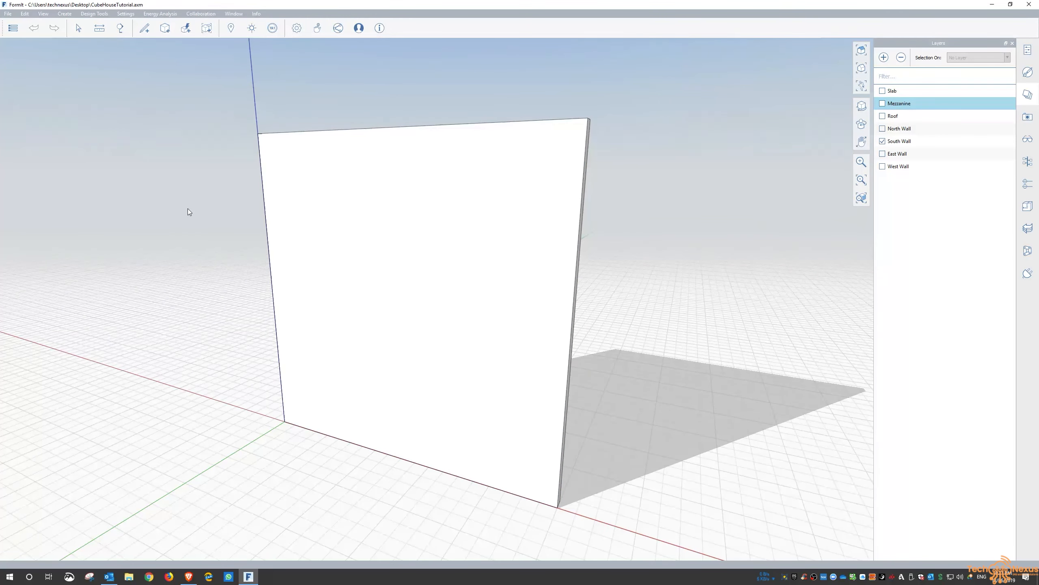
pyautogui.moveTo(219, 134); pyautogui.dragTo(262, 134, button='right')
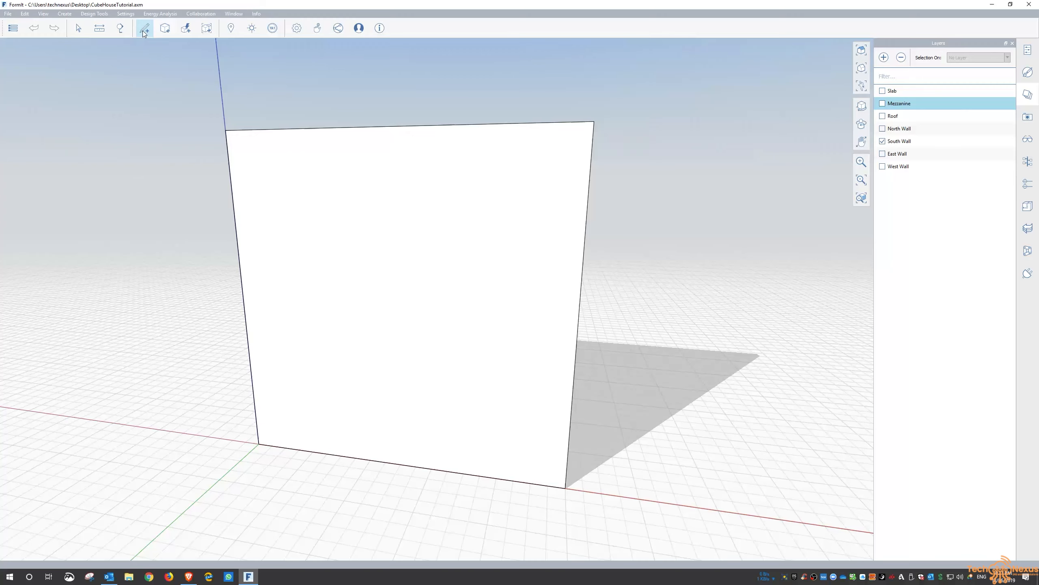
pyautogui.click(143, 30)
pyautogui.click(143, 46)
pyautogui.scroll(5, 226, 130)
pyautogui.scroll(-5, 181, 124)
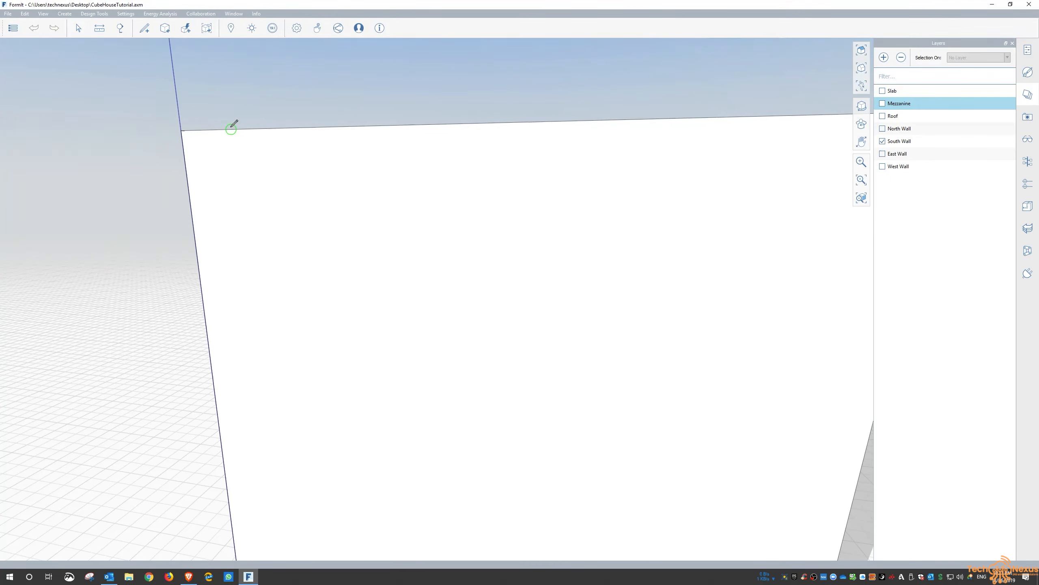
pyautogui.moveTo(296, 230); pyautogui.dragTo(371, 200, button='middle')
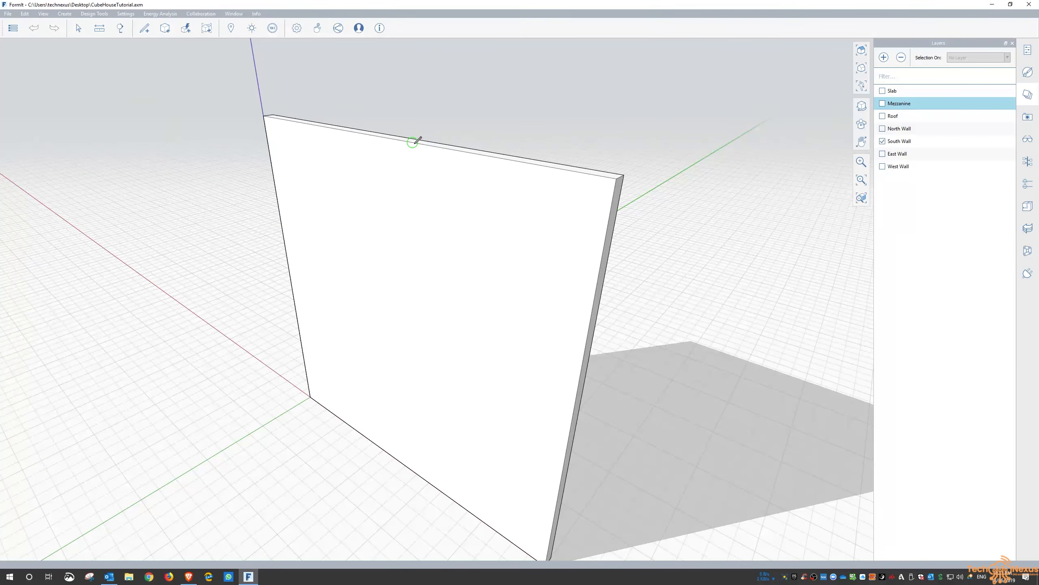
pyautogui.click(393, 138)
pyautogui.click(406, 464)
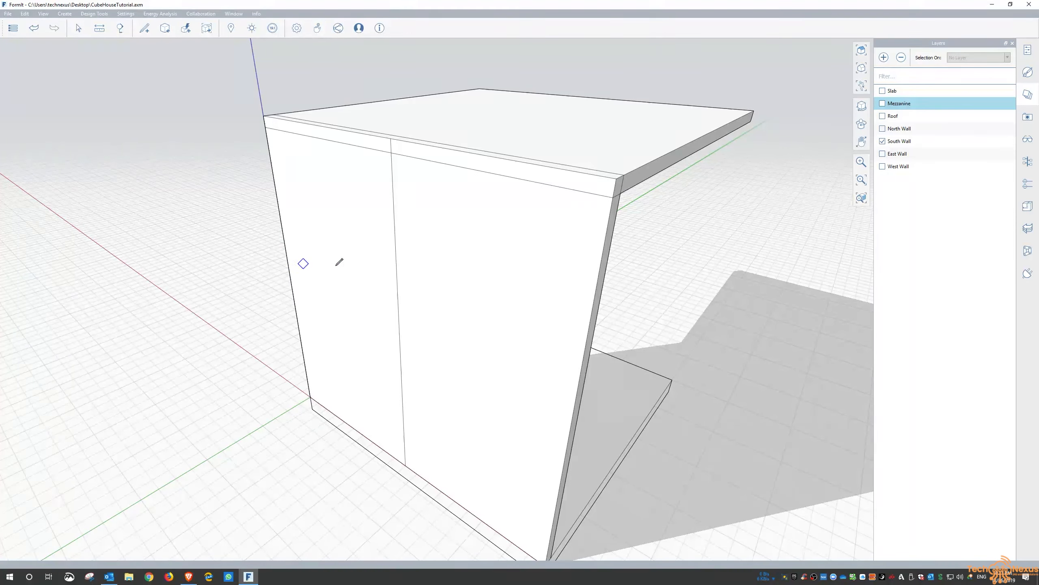
# Draw a horizontal line across the wall's front face at mid-height, from the right edge to the left edge.
pyautogui.moveTo(335, 274); pyautogui.dragTo(380, 242, button='right')
pyautogui.moveTo(552, 362); pyautogui.dragTo(609, 354, button='right')
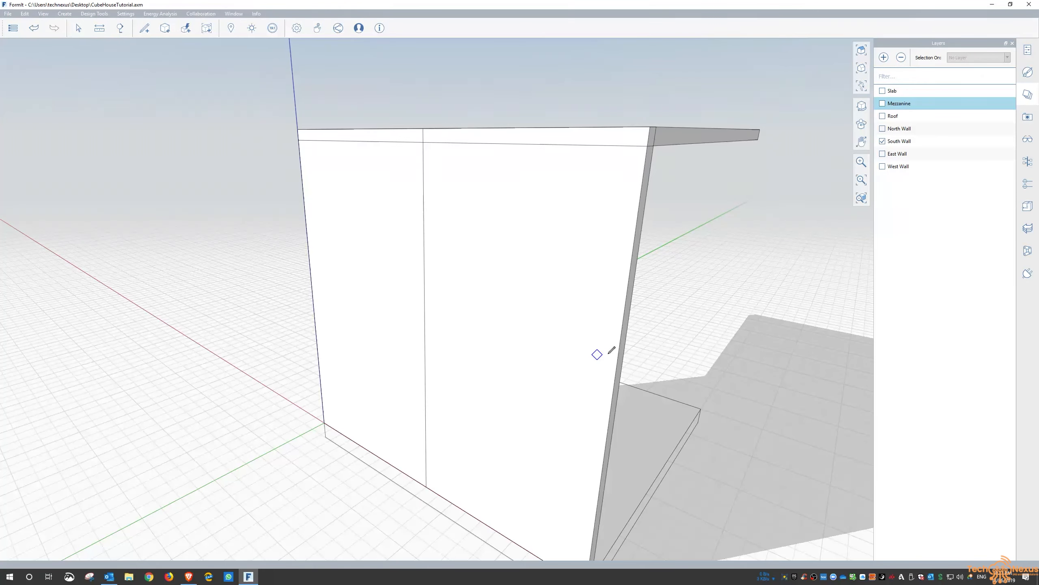
pyautogui.click(612, 400)
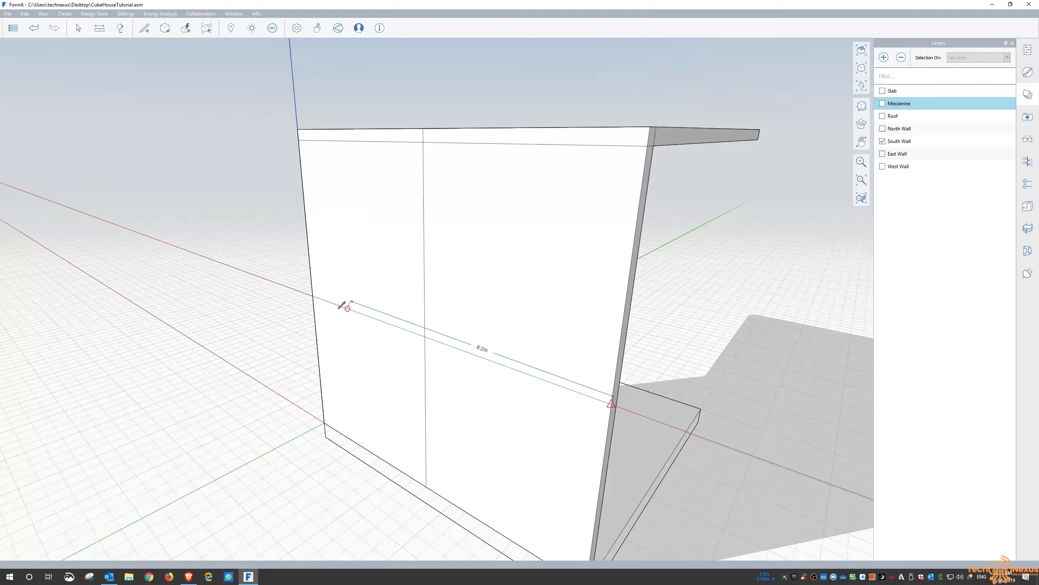
pyautogui.click(322, 298)
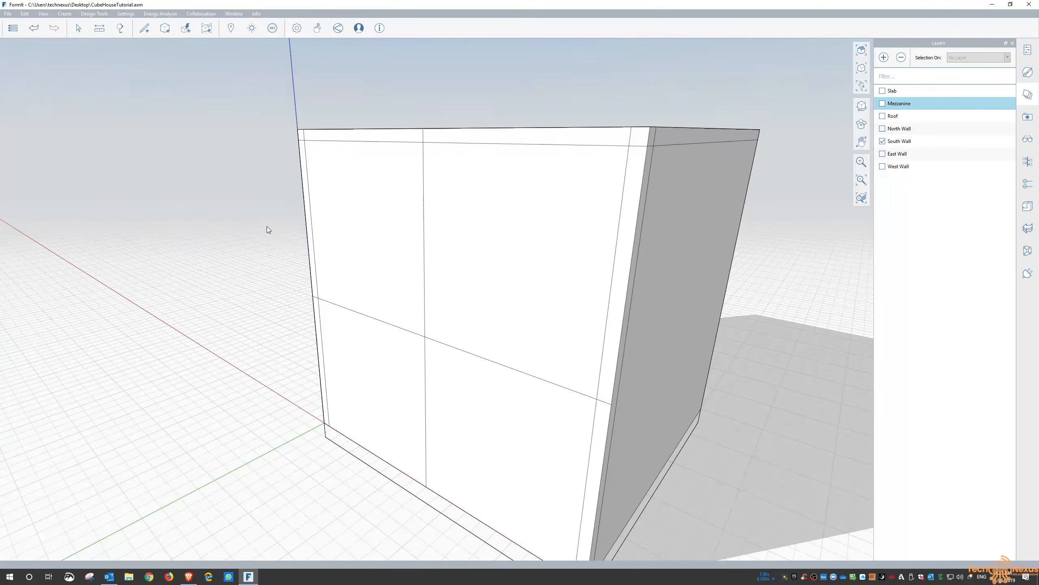
# Draw a parallel line 0.15 m to the right of the vertical line, from the upper horizontal line down to the wall's base.
pyautogui.moveTo(215, 199); pyautogui.dragTo(240, 223, button='middle')
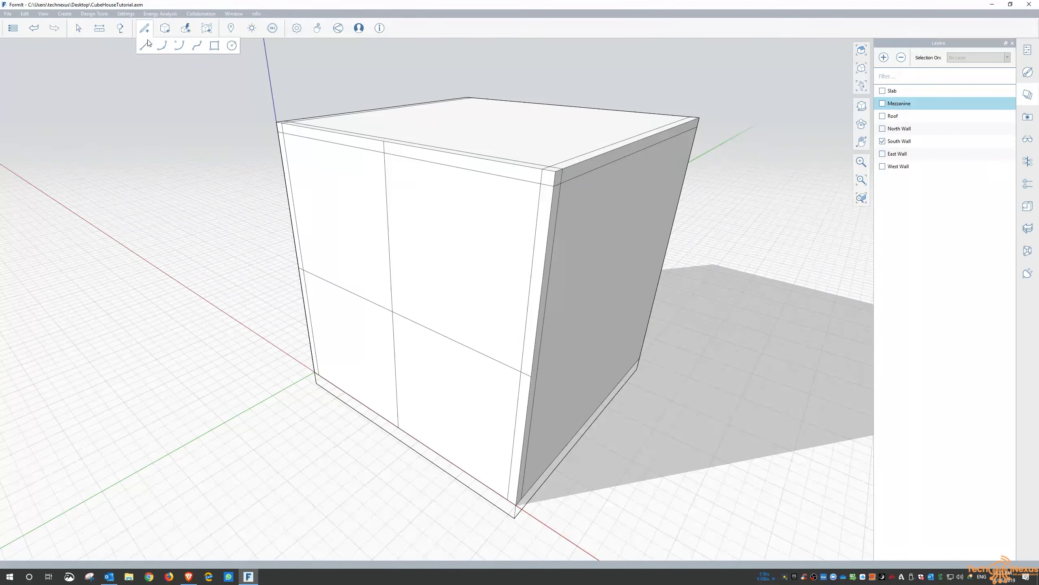
pyautogui.click(147, 42)
pyautogui.scroll(3, 372, 137)
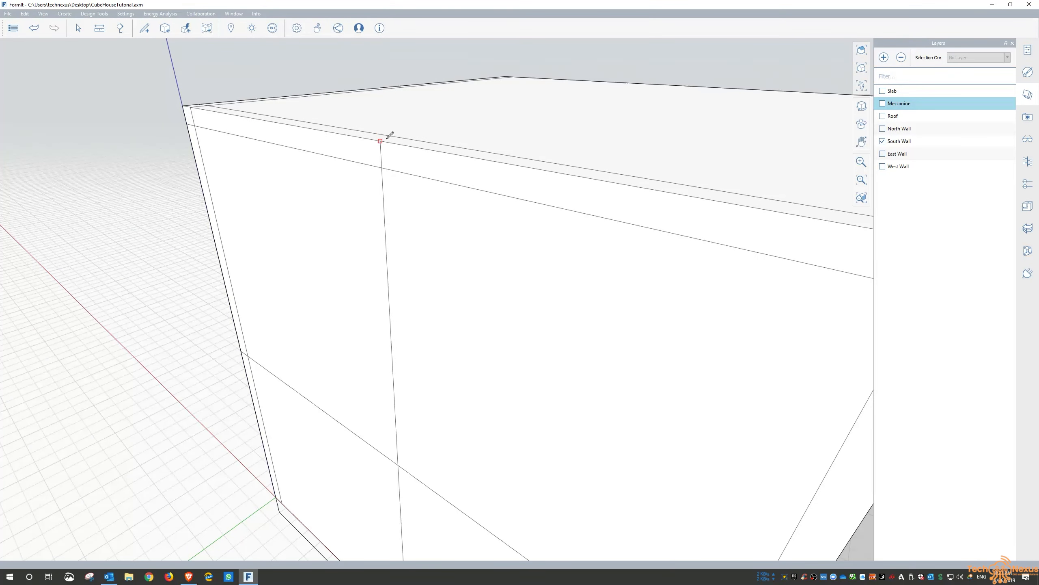
pyautogui.scroll(2, 380, 138)
pyautogui.scroll(-6, 394, 119)
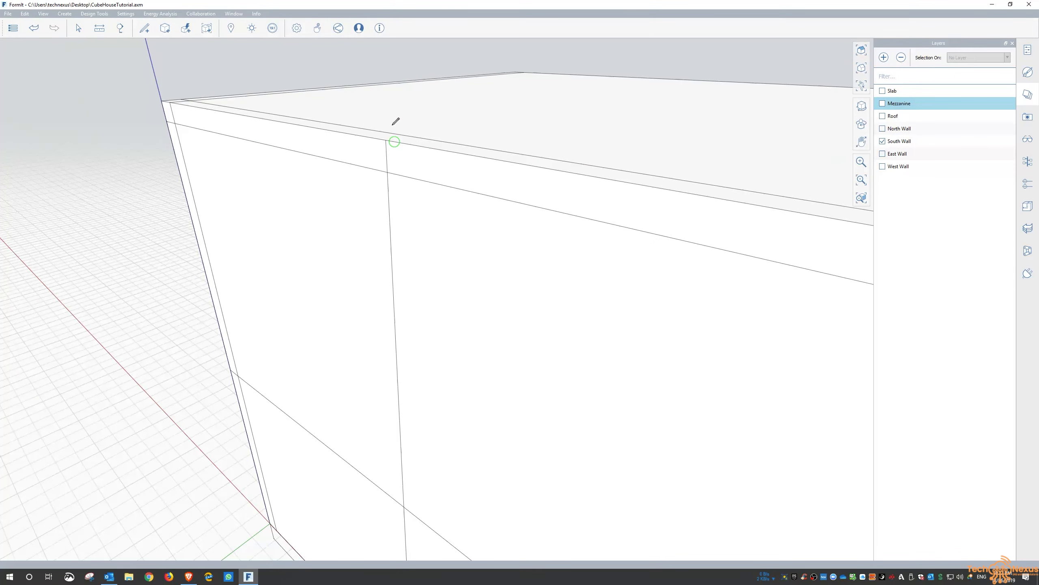
pyautogui.moveTo(420, 193)
pyautogui.mouseDown(button='middle')
pyautogui.moveTo(461, 167)
pyautogui.moveTo(418, 237)
pyautogui.mouseUp(button='middle')
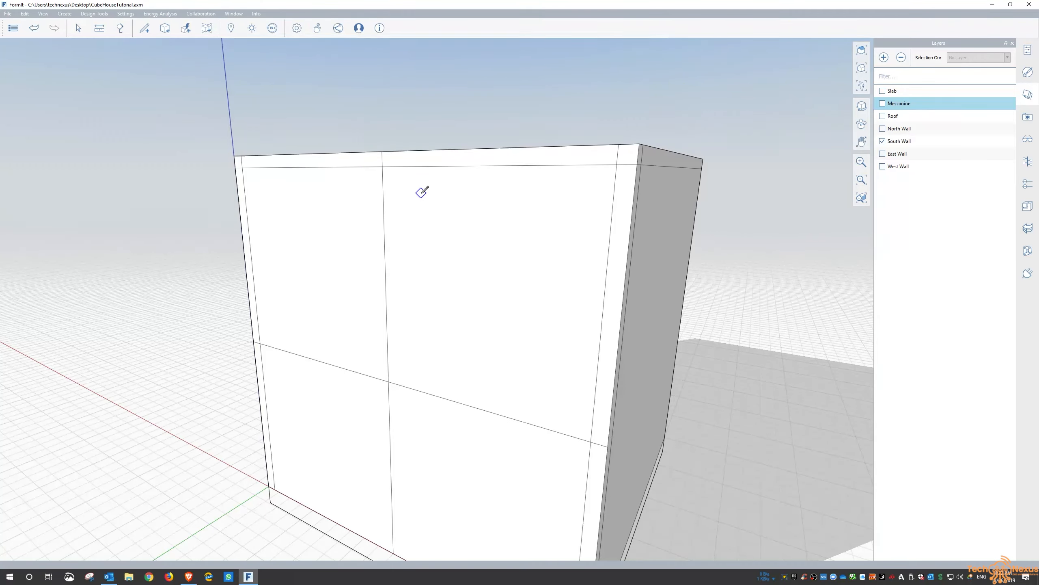
pyautogui.scroll(5, 387, 164)
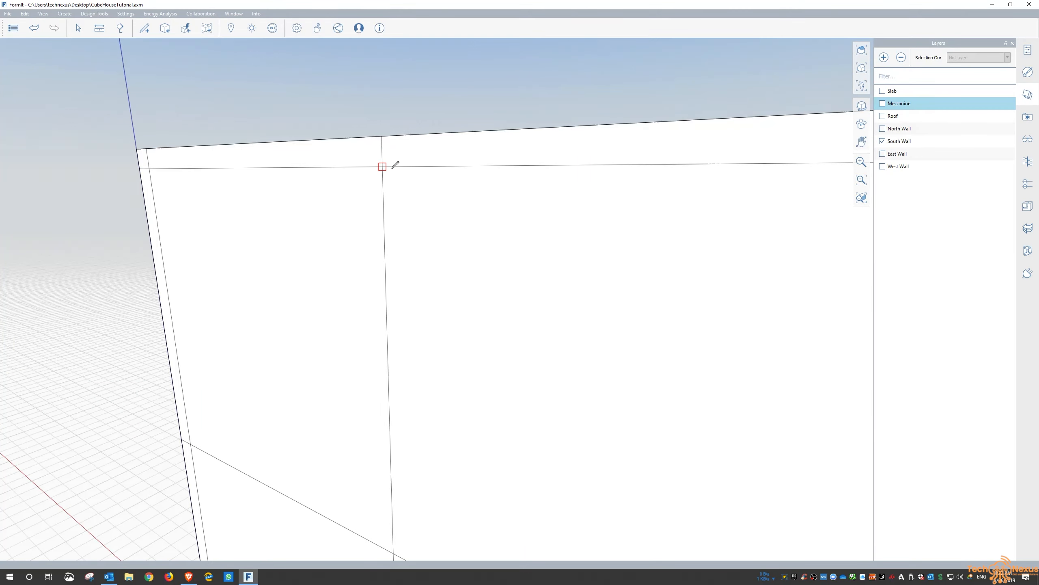
pyautogui.write('.15')
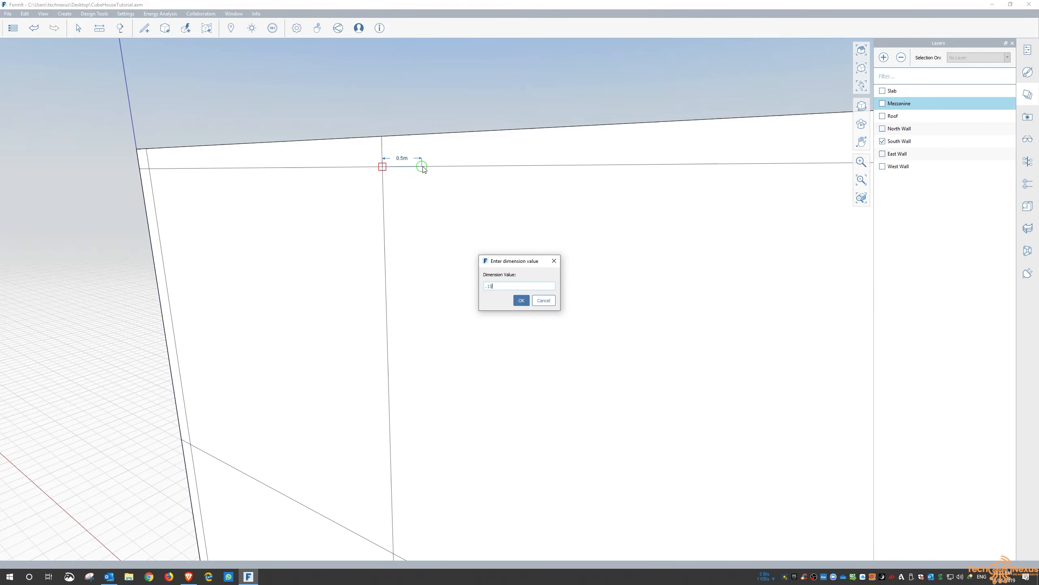
pyautogui.press('Return')
pyautogui.scroll(-4, 399, 123)
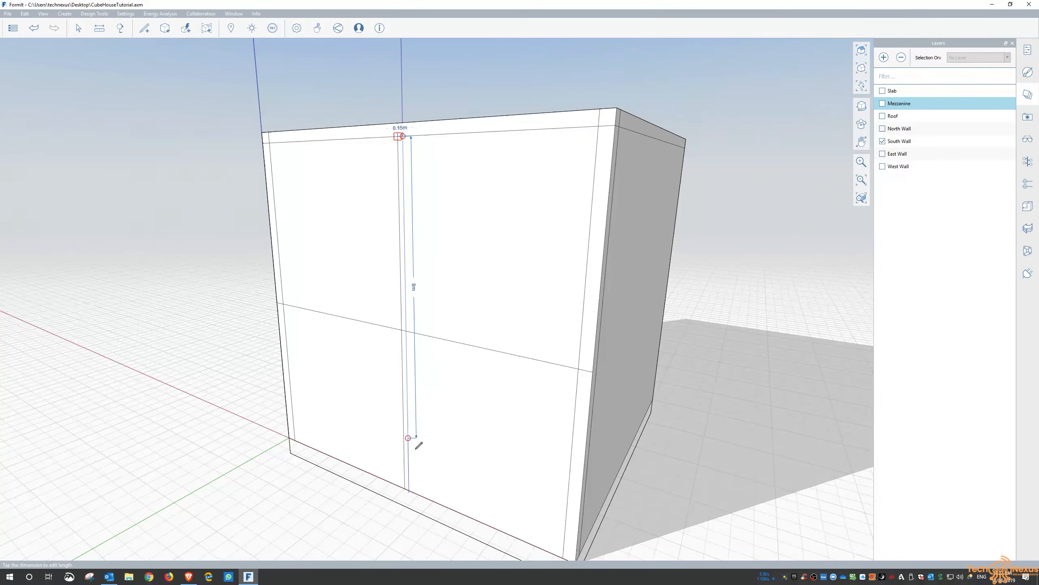
pyautogui.scroll(5, 413, 499)
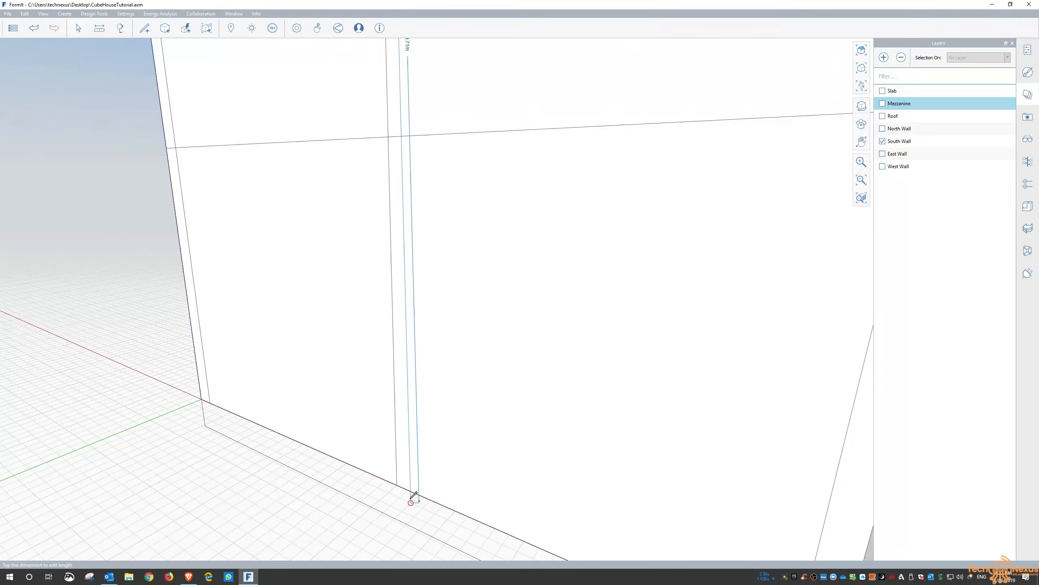
pyautogui.scroll(-2, 431, 403)
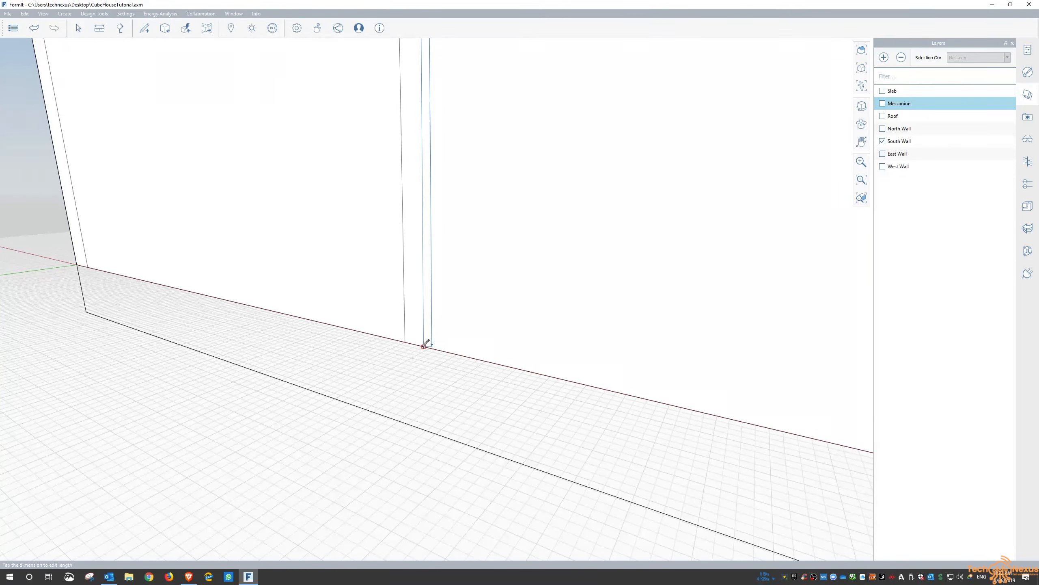
pyautogui.press('Escape')
pyautogui.scroll(-3, 468, 465)
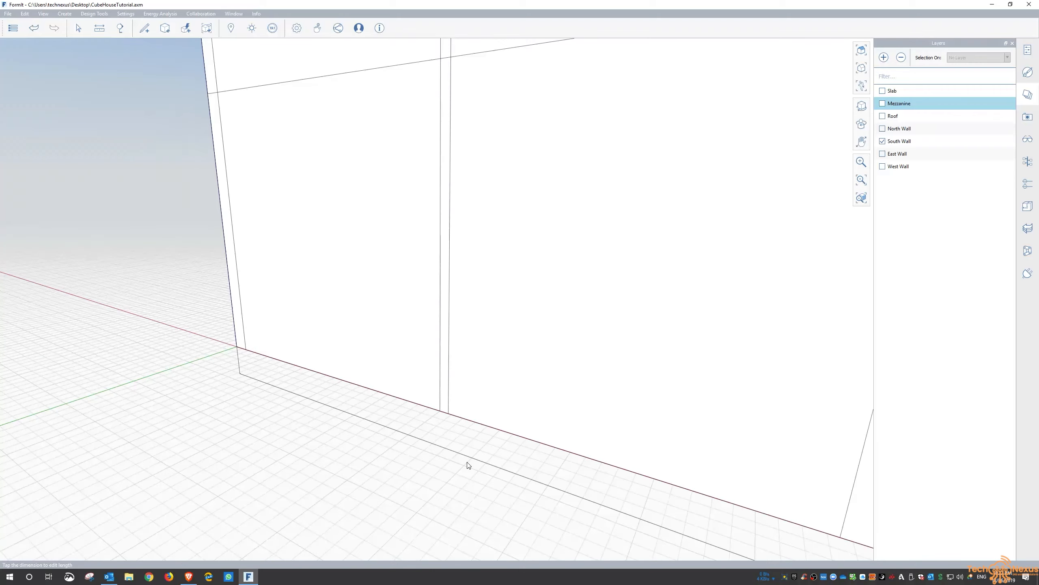
pyautogui.scroll(-8, 469, 465)
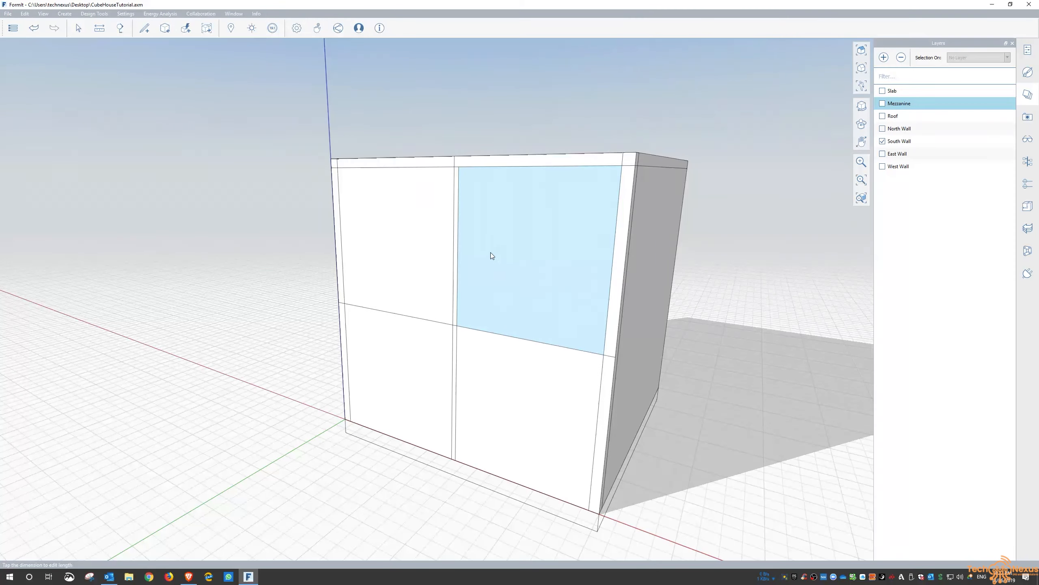
# Draw a parallel line 0.15 m to the left of the original vertical line, from the upper horizontal line down to the wall's base.
pyautogui.click(144, 28)
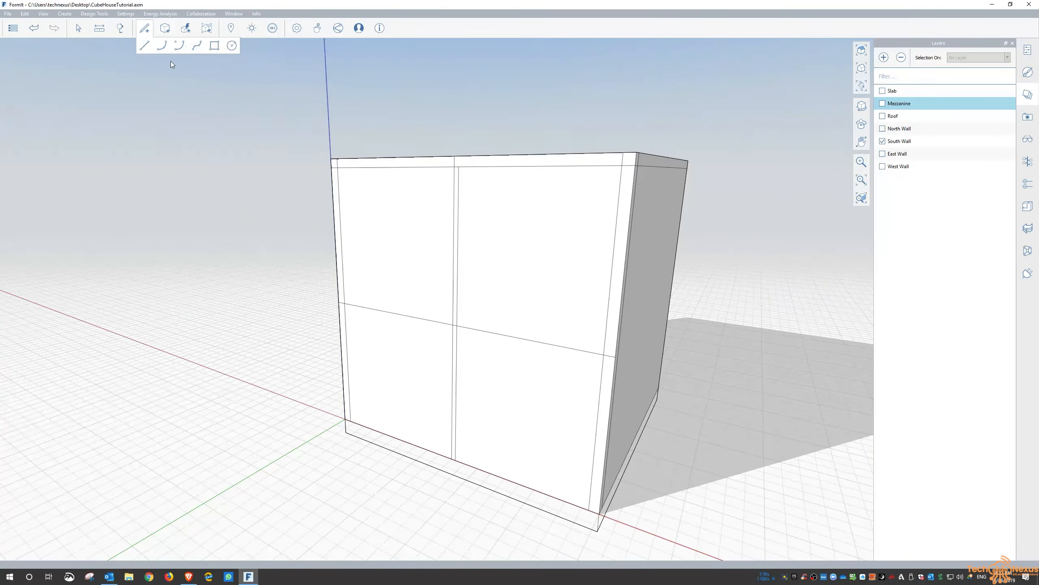
pyautogui.click(147, 46)
pyautogui.scroll(10, 470, 152)
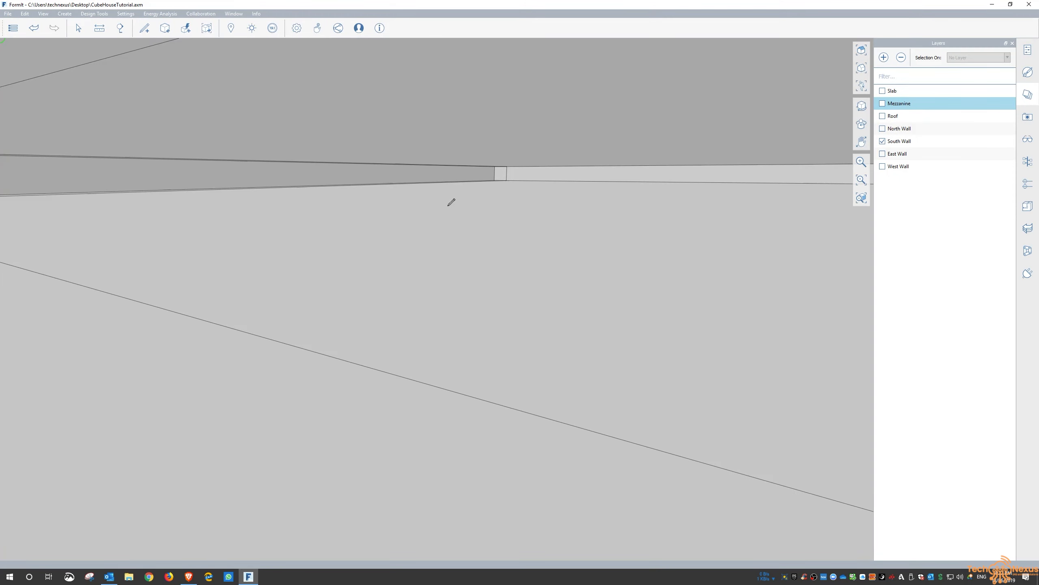
pyautogui.scroll(-8, 451, 201)
pyautogui.scroll(6, 433, 246)
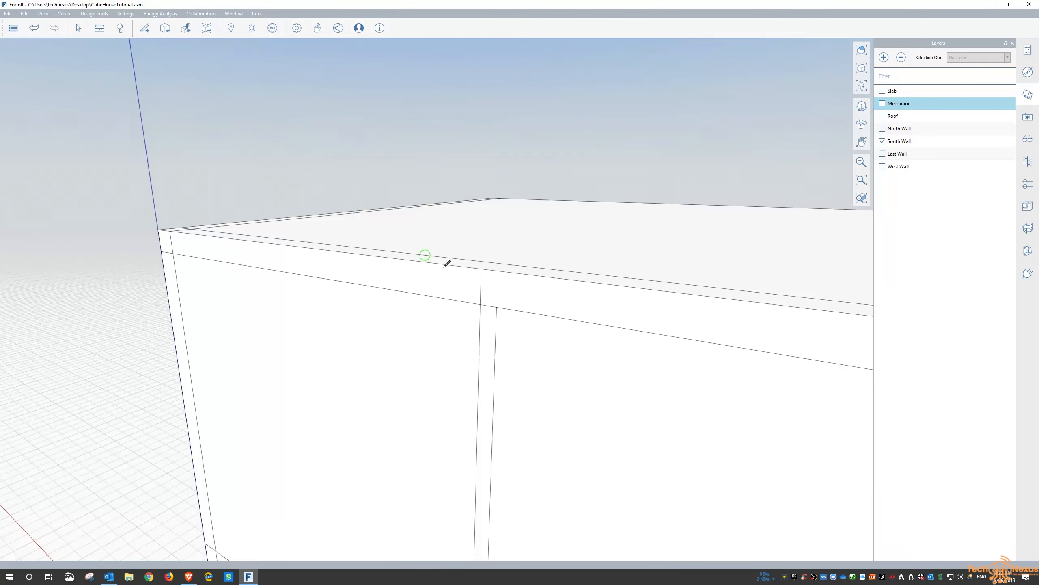
pyautogui.click(481, 305)
pyautogui.write('0.15')
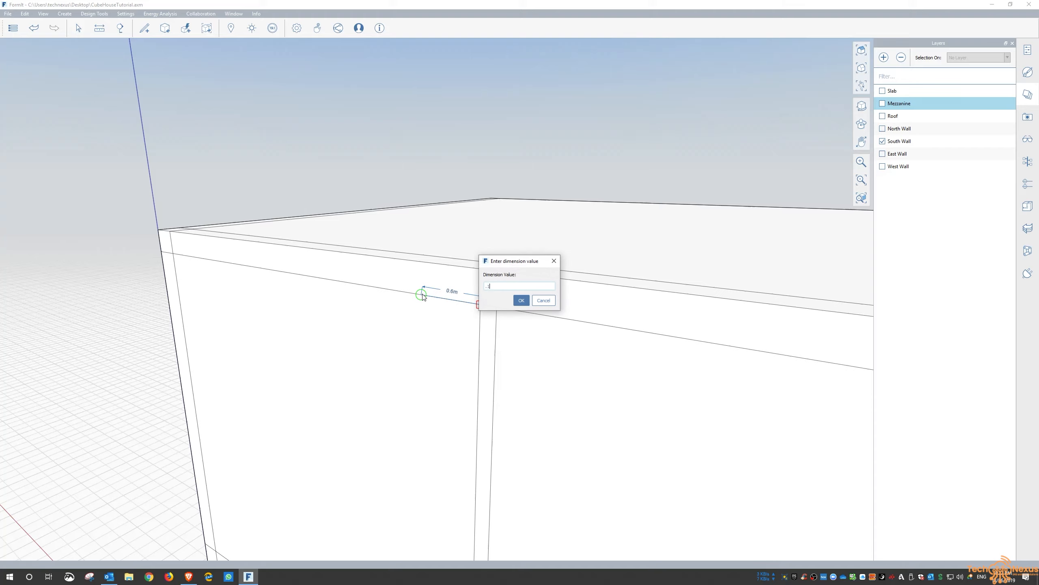
pyautogui.press('Return')
pyautogui.scroll(-4, 460, 227)
pyautogui.scroll(-5, 463, 193)
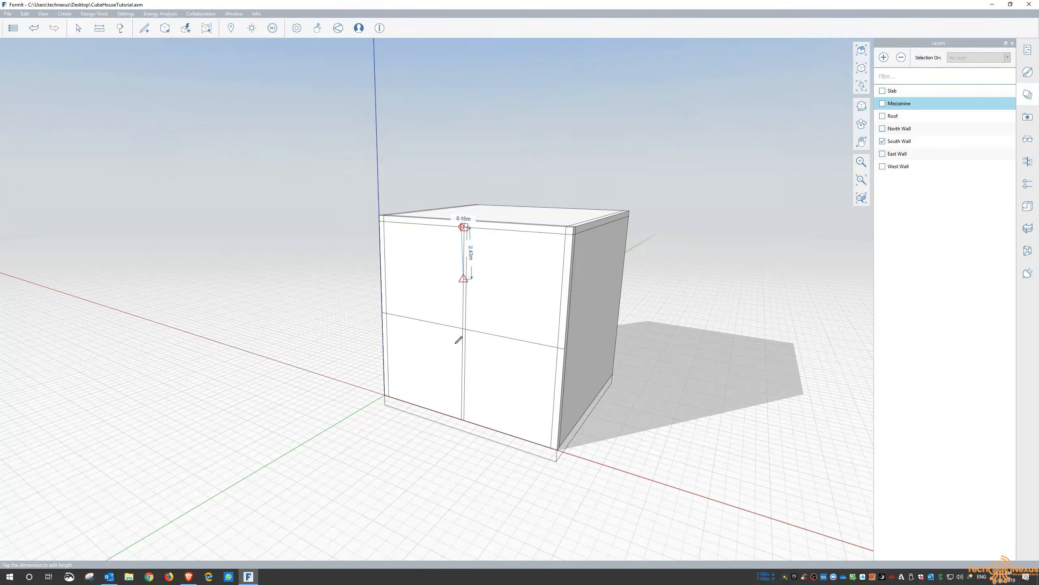
pyautogui.scroll(10, 462, 229)
pyautogui.scroll(-5, 465, 328)
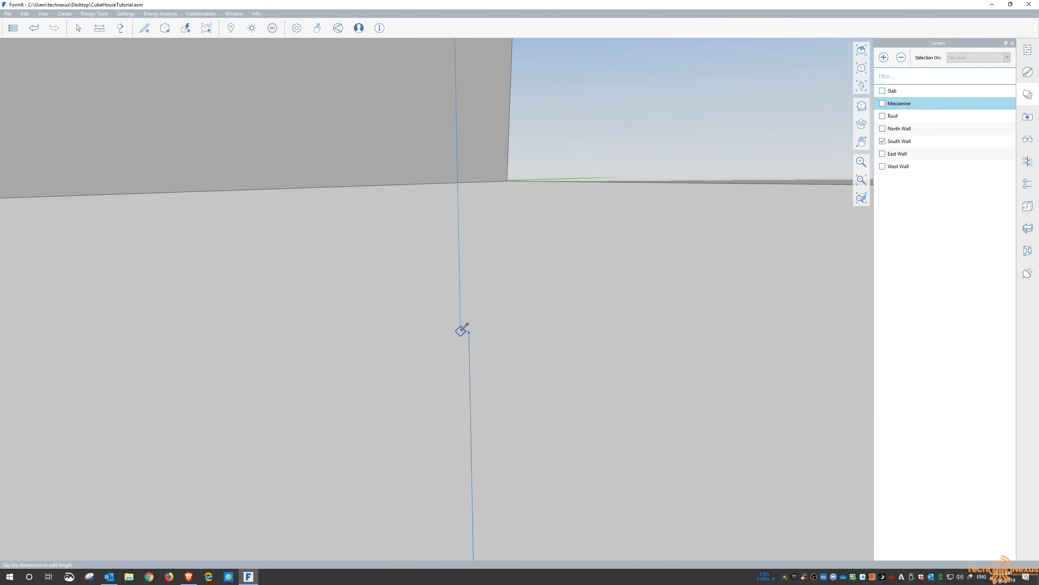
pyautogui.scroll(-6, 475, 321)
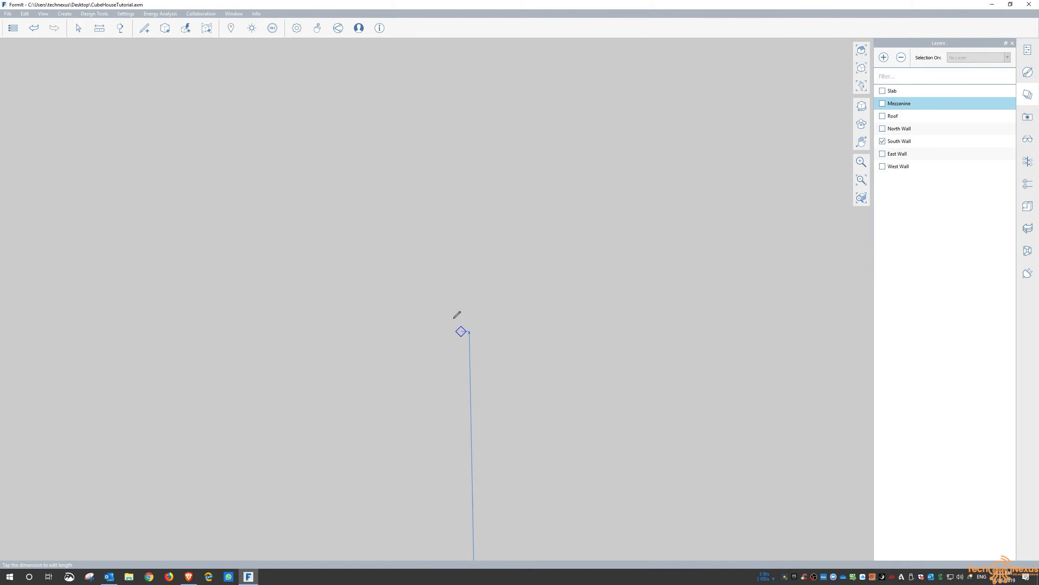
pyautogui.scroll(-5, 478, 293)
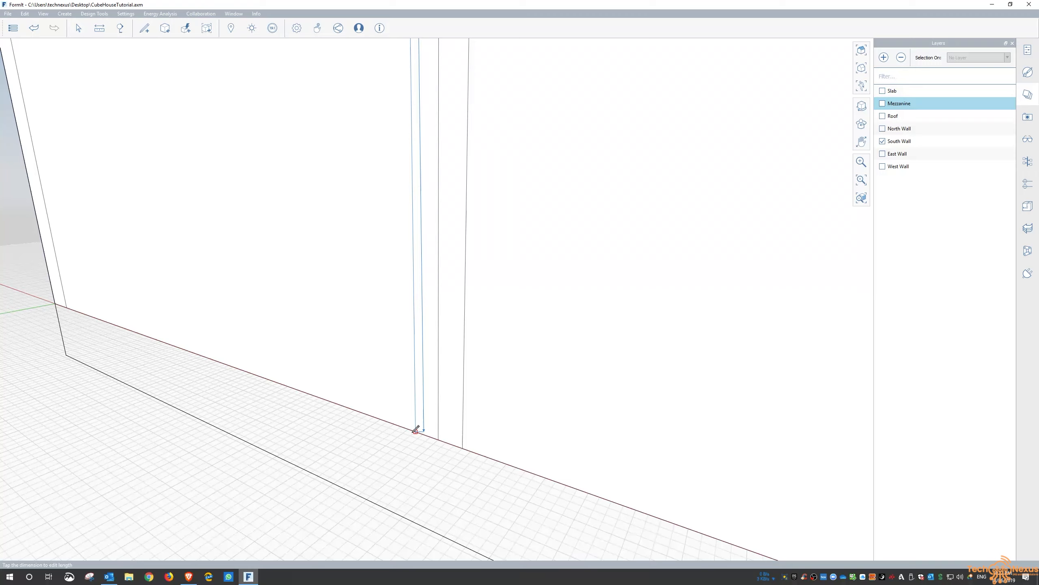
pyautogui.click(415, 432)
pyautogui.press('Escape')
pyautogui.scroll(-7, 358, 386)
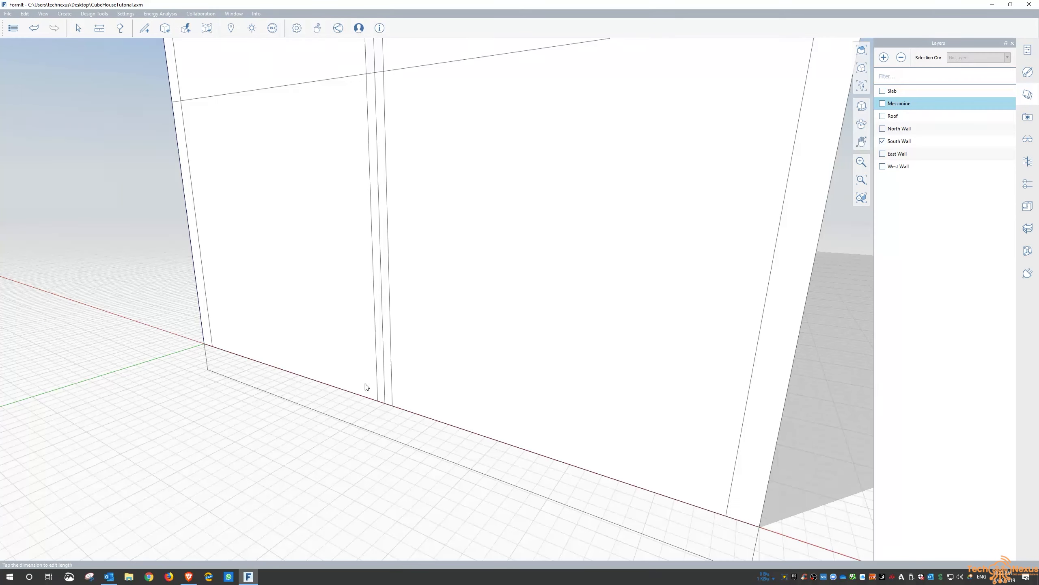
pyautogui.scroll(-3, 390, 318)
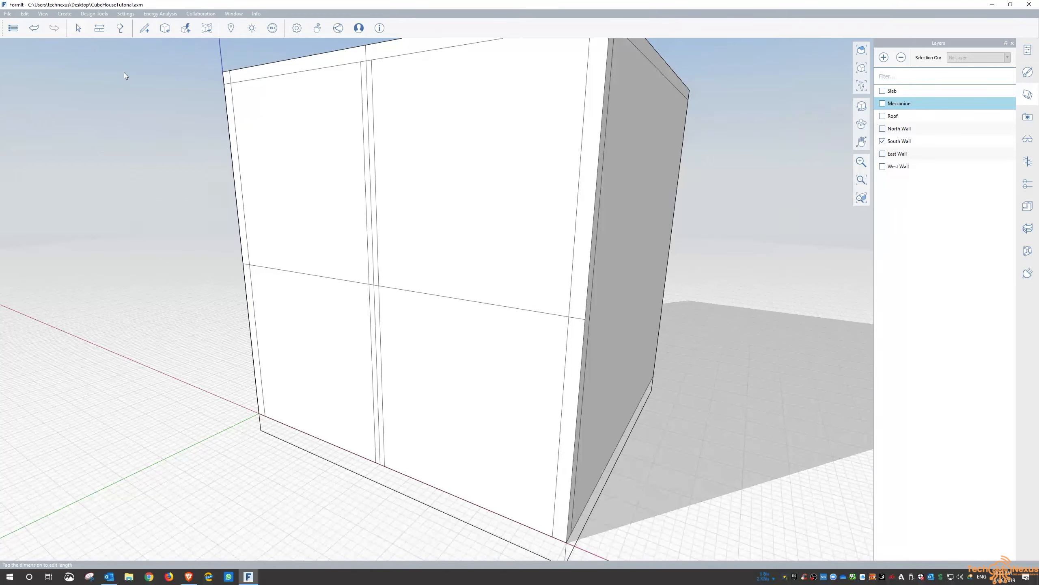
# Draw a line 0.15 m above the mid-height horizontal line, running between the inner vertical lines near the wall's left and right edges.
pyautogui.click(149, 31)
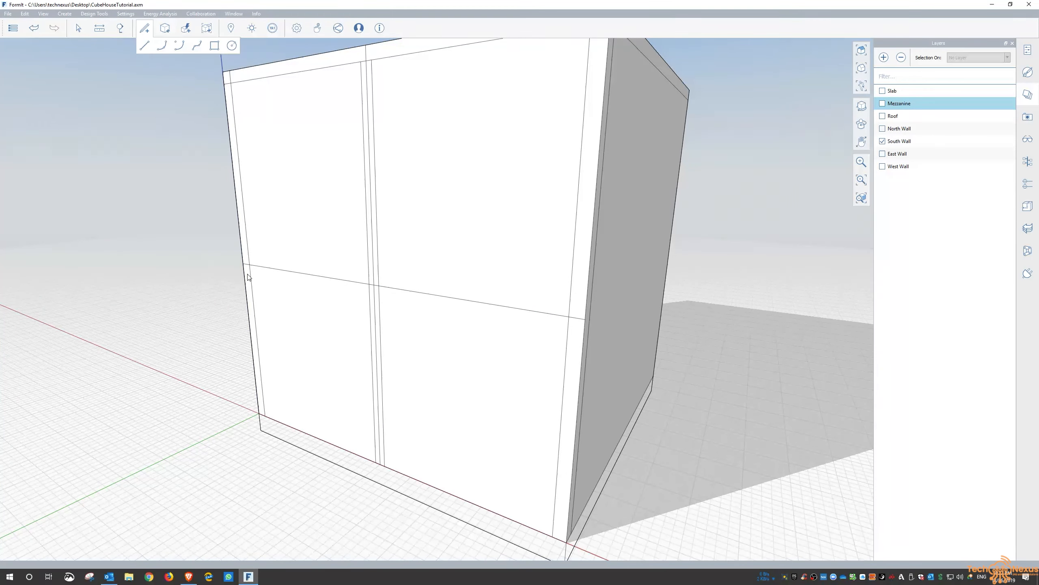
pyautogui.click(145, 46)
pyautogui.scroll(3, 229, 258)
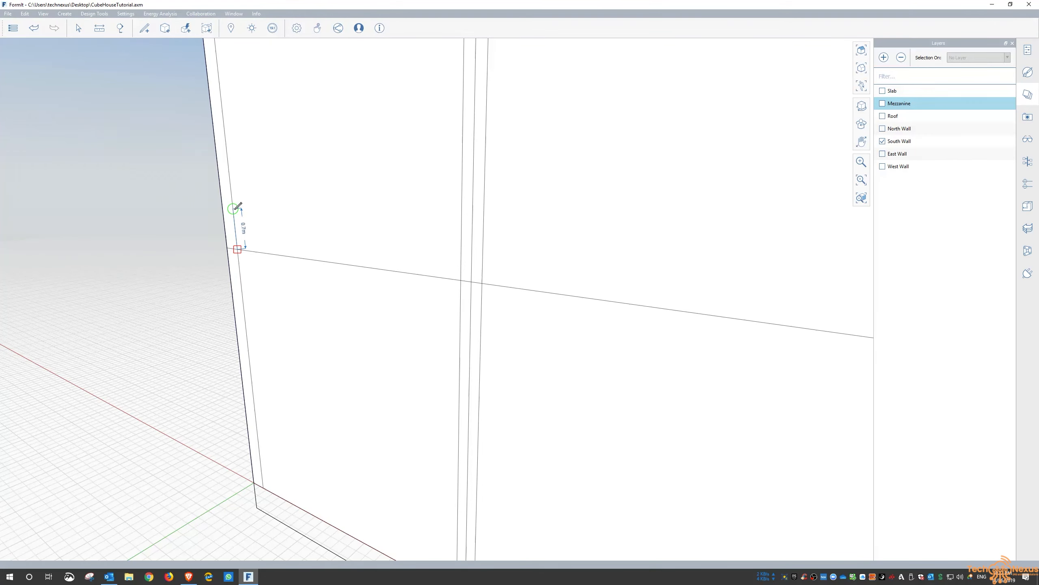
pyautogui.write('0.15')
pyautogui.press('Return')
pyautogui.scroll(-2, 171, 210)
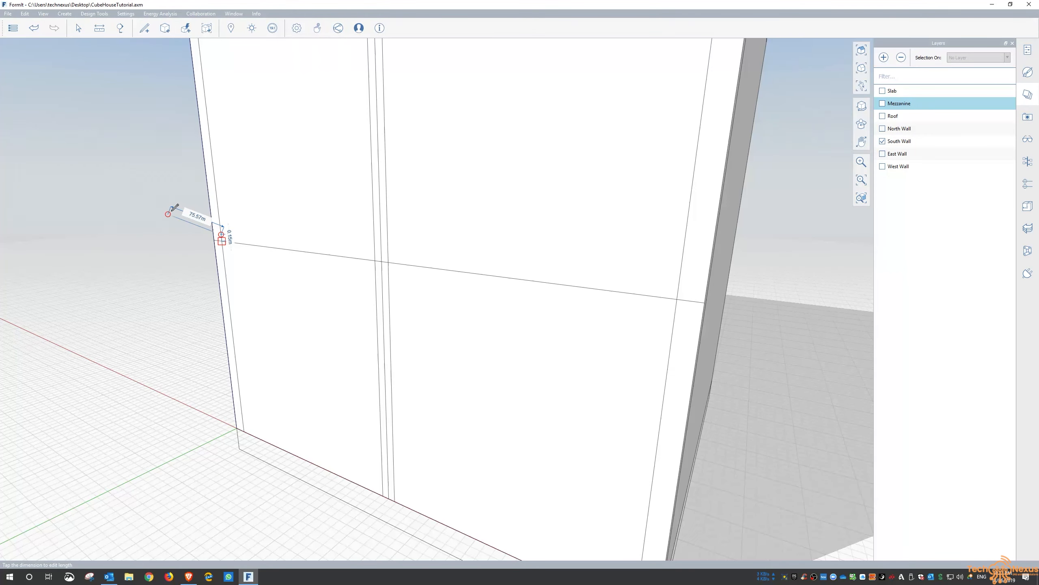
pyautogui.click(678, 286)
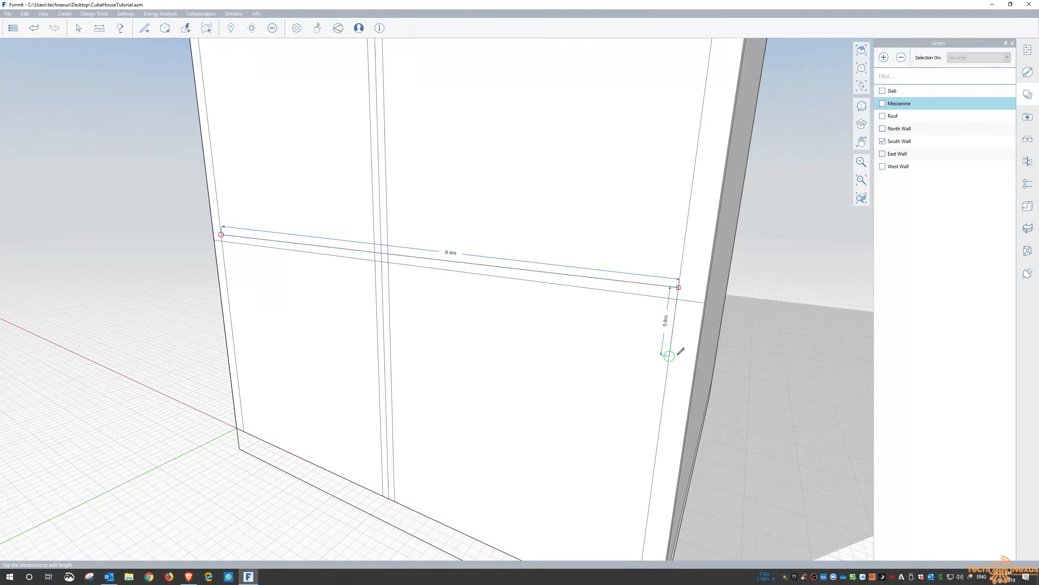
# Draw a parallel line 0.3 m below the upper horizontal offset line, between the inner vertical lines near the wall's left and right edges.
pyautogui.write('0.3')
pyautogui.press('Return')
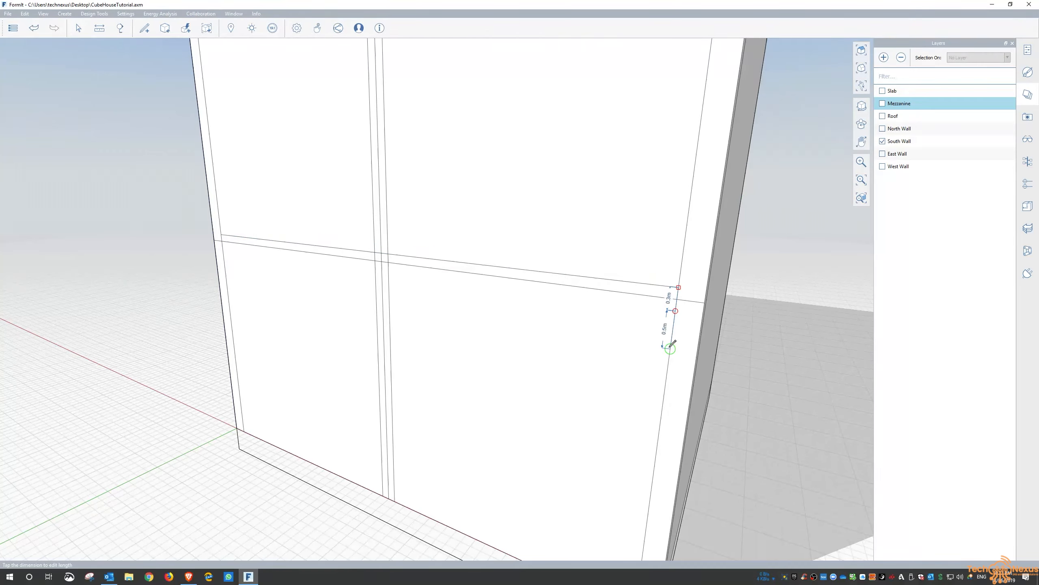
pyautogui.click(223, 248)
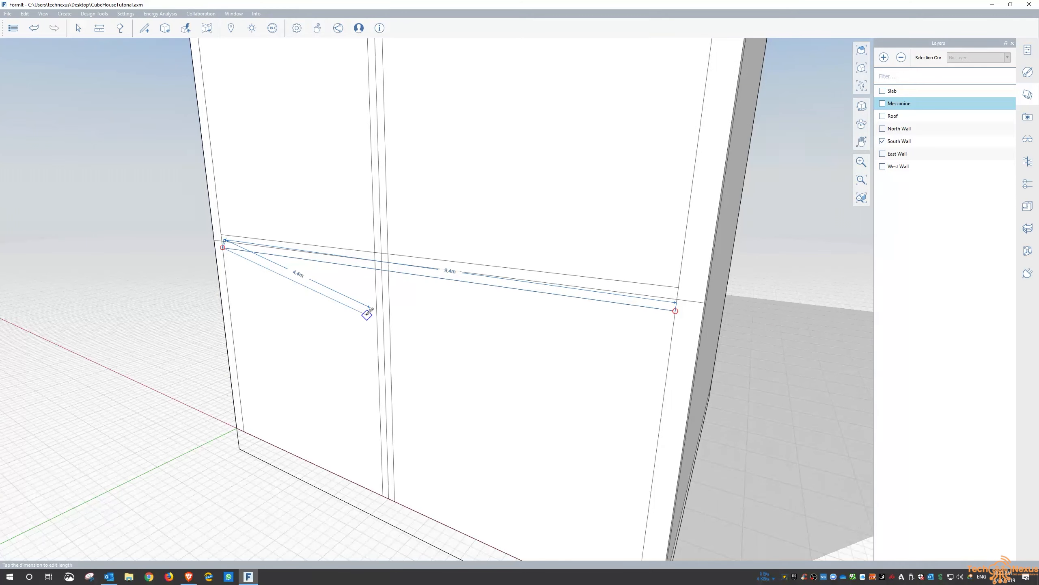
pyautogui.press('Escape')
pyautogui.scroll(-2, 323, 197)
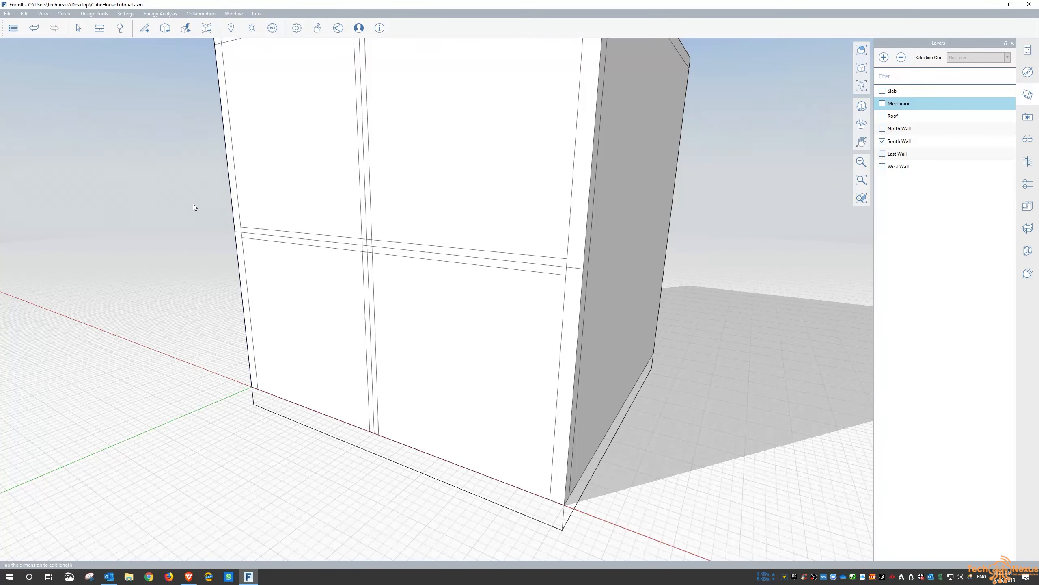
pyautogui.click(144, 28)
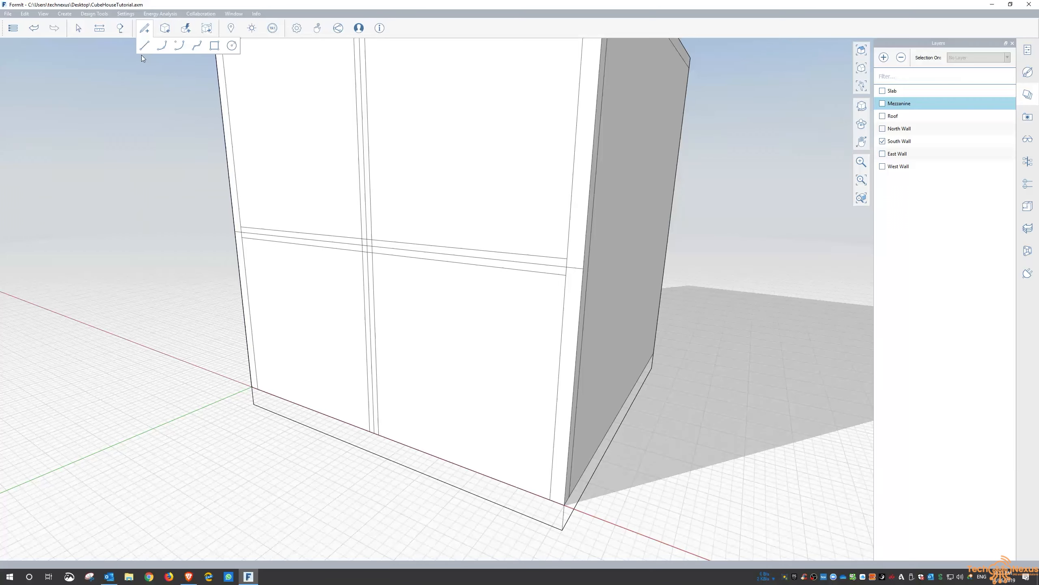
pyautogui.click(145, 45)
pyautogui.scroll(3, 257, 381)
pyautogui.click(258, 392)
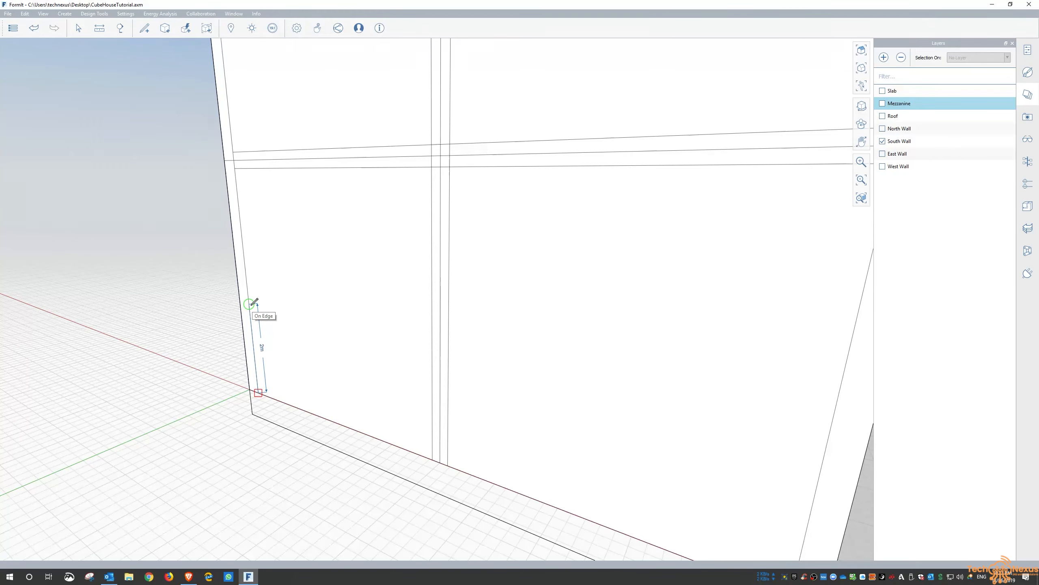
pyautogui.press('Escape')
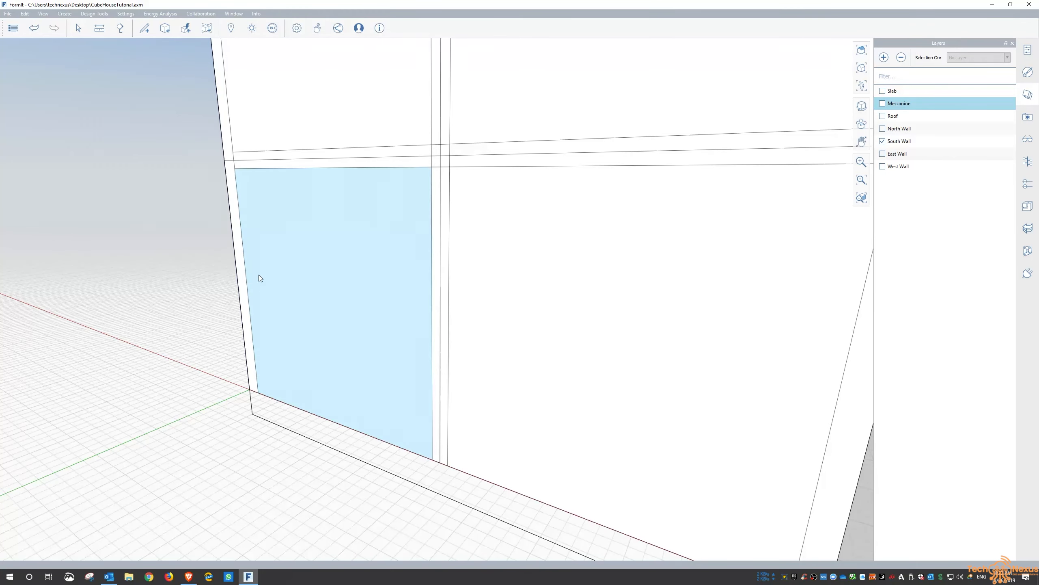
# Push the upper-right panel of the south wall about 1.4 m inward.
pyautogui.scroll(-3, 259, 278)
pyautogui.moveTo(533, 281); pyautogui.dragTo(539, 454, button='middle')
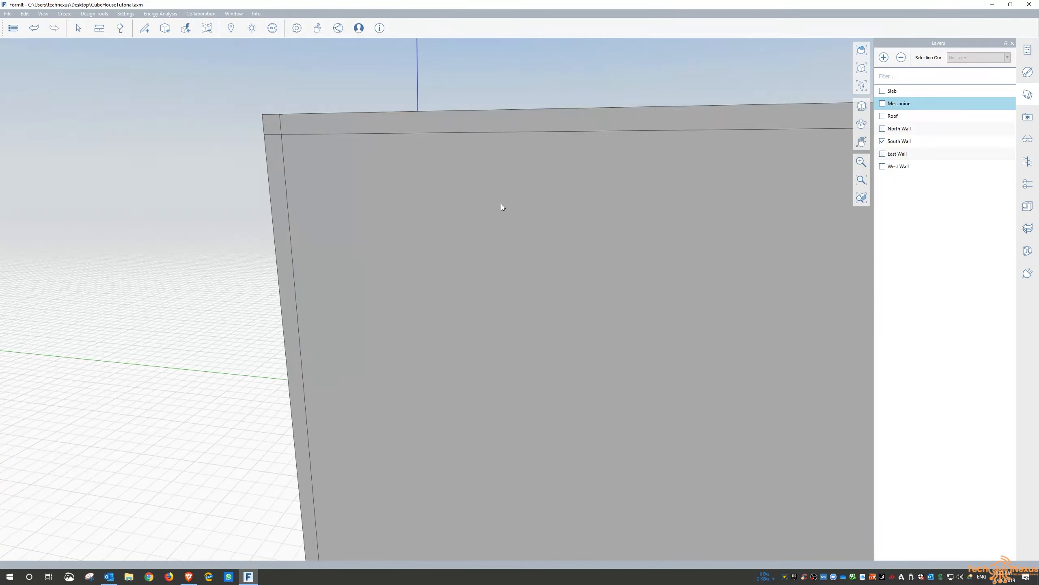
pyautogui.moveTo(501, 203); pyautogui.dragTo(626, 212, button='right')
pyautogui.scroll(-2, 625, 212)
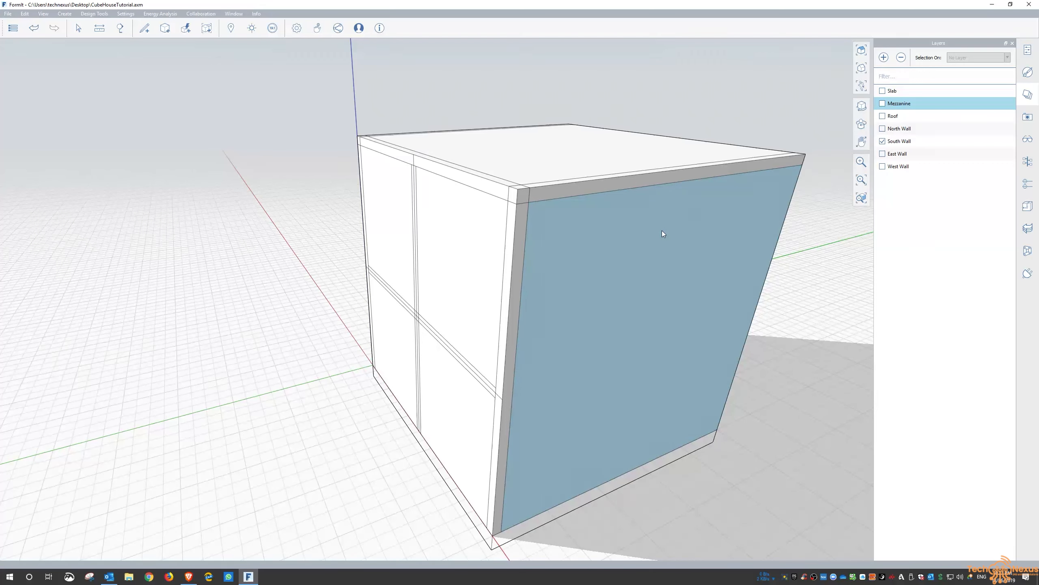
pyautogui.click(458, 248)
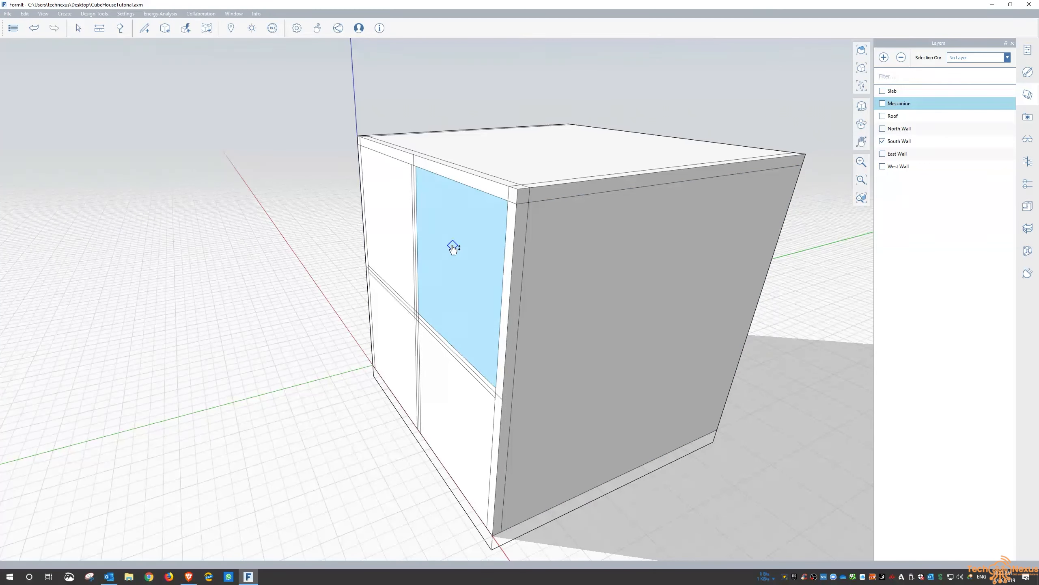
pyautogui.moveTo(457, 248); pyautogui.dragTo(497, 246)
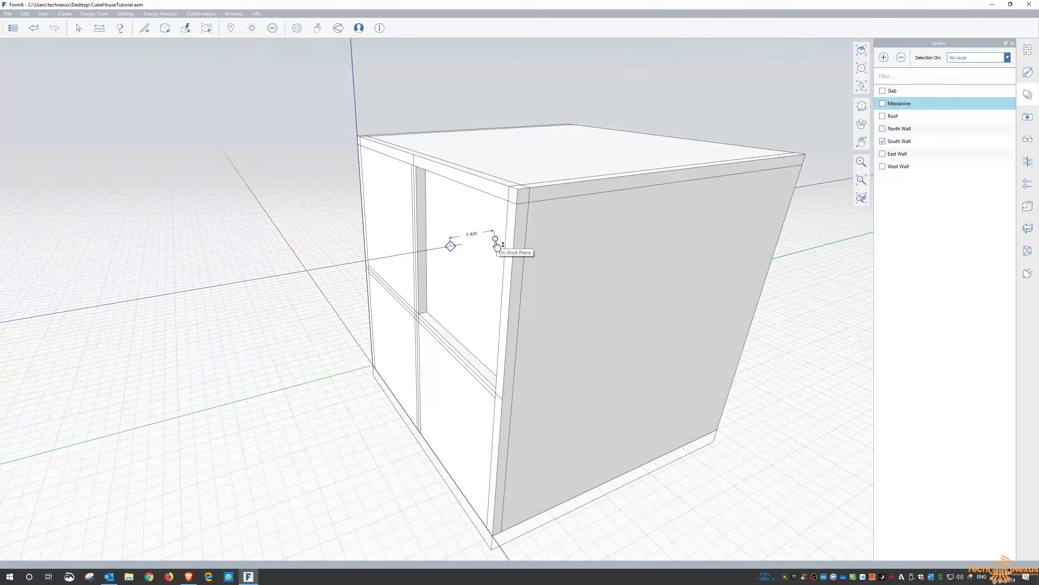
pyautogui.click(496, 243)
pyautogui.press('Escape')
# Push the south wall's lower-right panel inward and the upper-right panel further in to open both.
pyautogui.moveTo(504, 297); pyautogui.dragTo(734, 285, button='right')
pyautogui.click(450, 415)
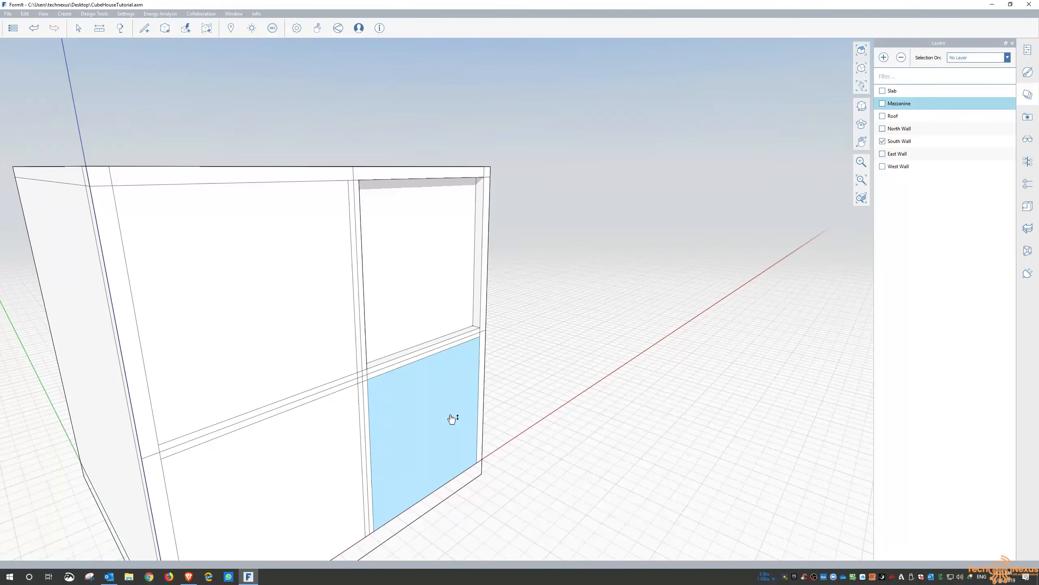
pyautogui.moveTo(450, 415); pyautogui.dragTo(395, 402)
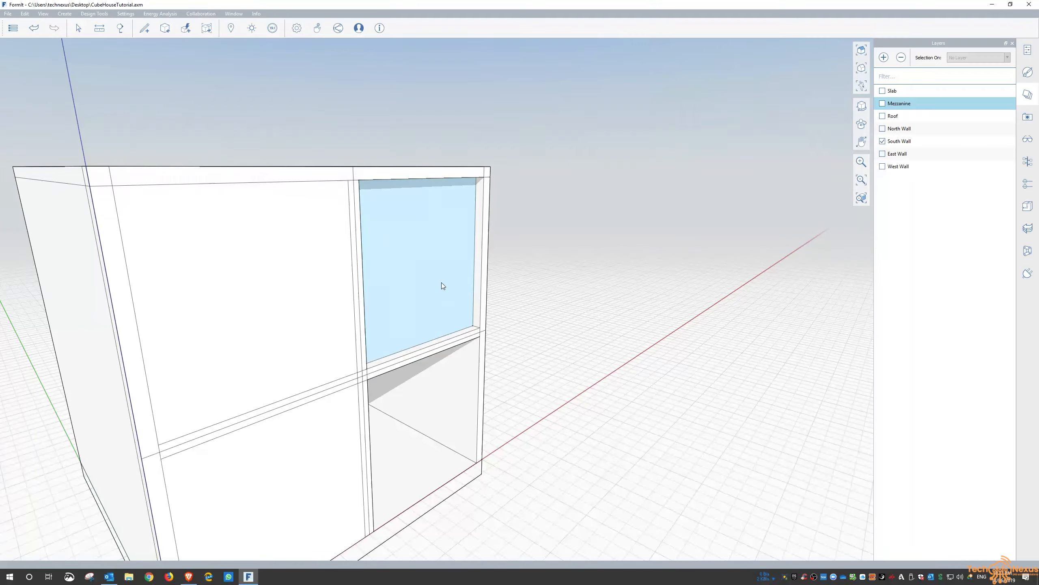
pyautogui.click(433, 274)
pyautogui.moveTo(433, 278); pyautogui.dragTo(400, 270)
pyautogui.scroll(-4, 589, 321)
pyautogui.moveTo(591, 323); pyautogui.dragTo(409, 322, button='right')
pyautogui.doubleClick(516, 318)
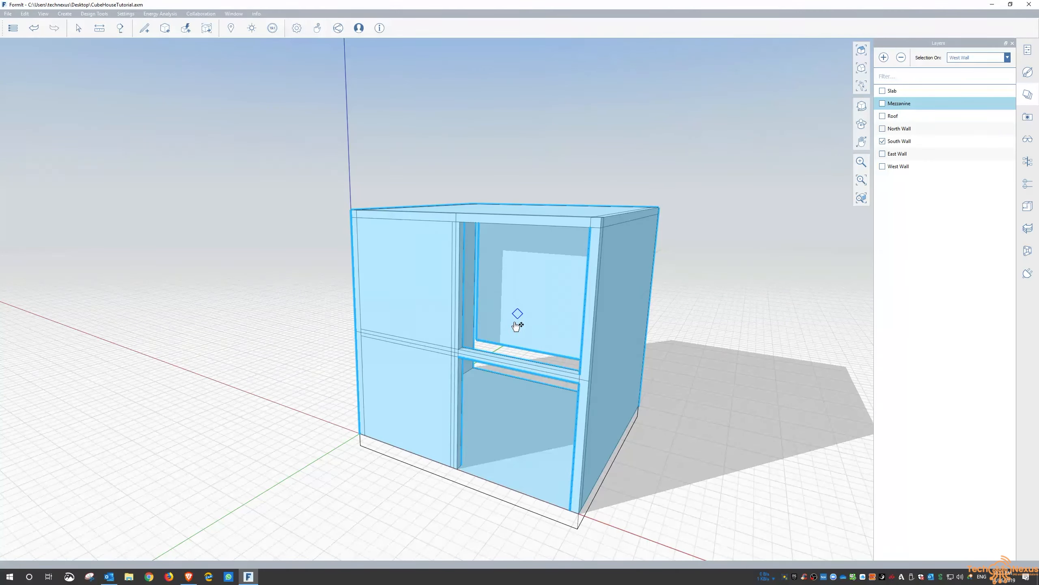
pyautogui.press('Escape')
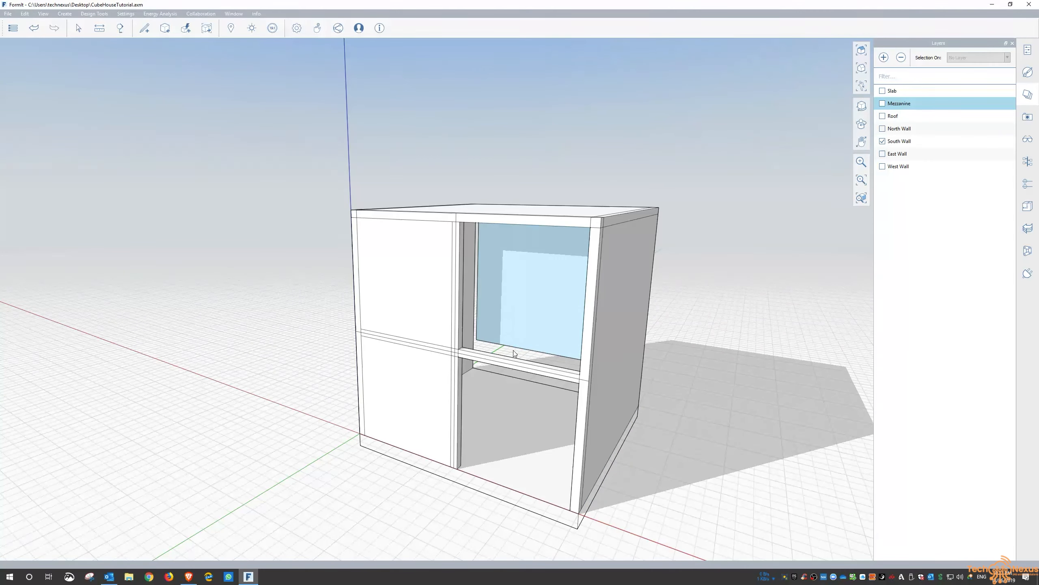
pyautogui.click(395, 285)
pyautogui.moveTo(406, 307); pyautogui.dragTo(669, 218)
pyautogui.press('Escape')
pyautogui.press('Escape')
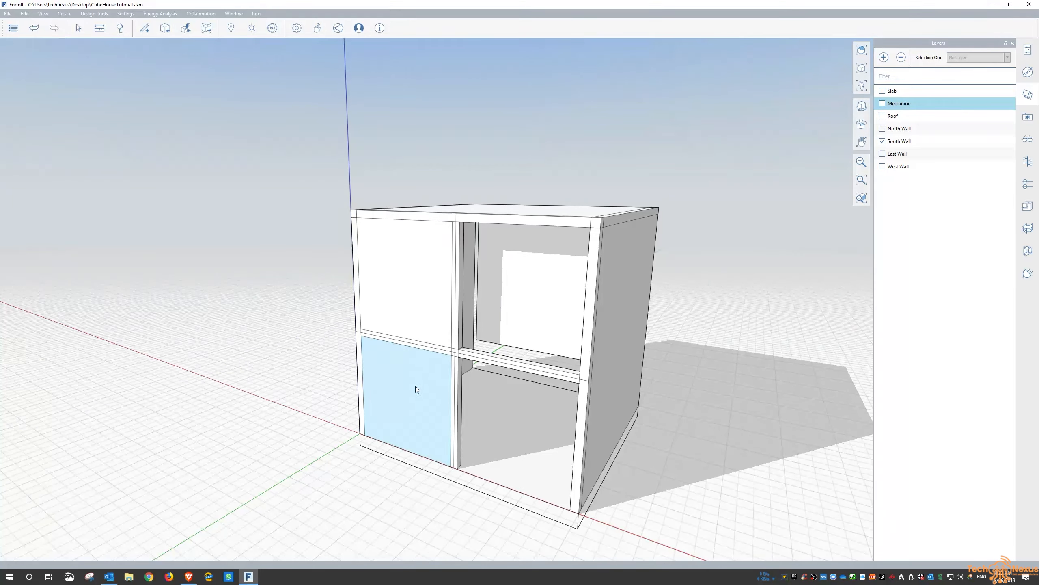
# Try pushing the south wall's lower-left panel inward, and undo all the panel openings made so far.
pyautogui.click(411, 397)
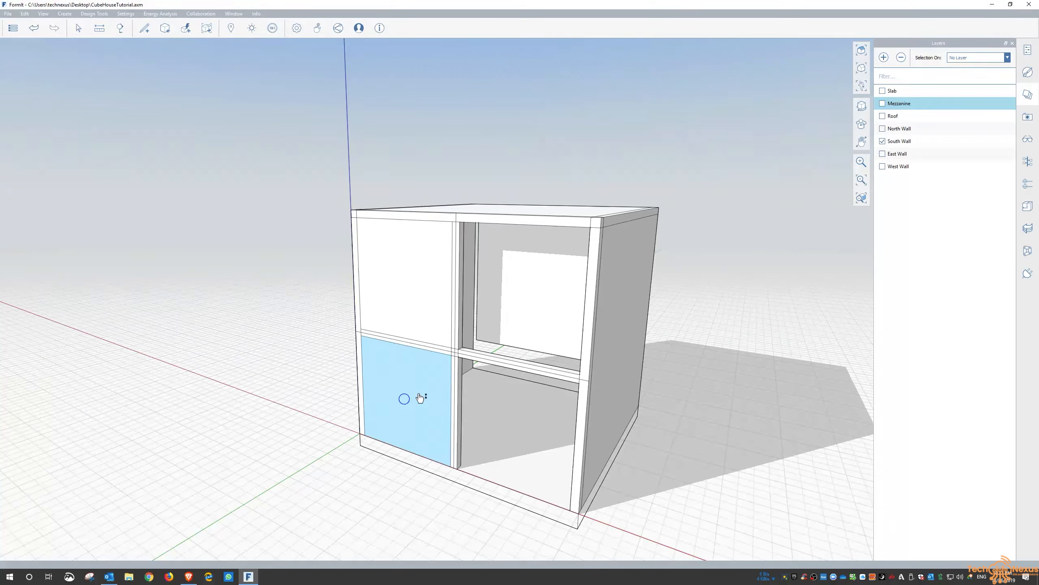
pyautogui.moveTo(404, 398)
pyautogui.mouseDown()
pyautogui.moveTo(431, 393)
pyautogui.moveTo(408, 399)
pyautogui.mouseUp()
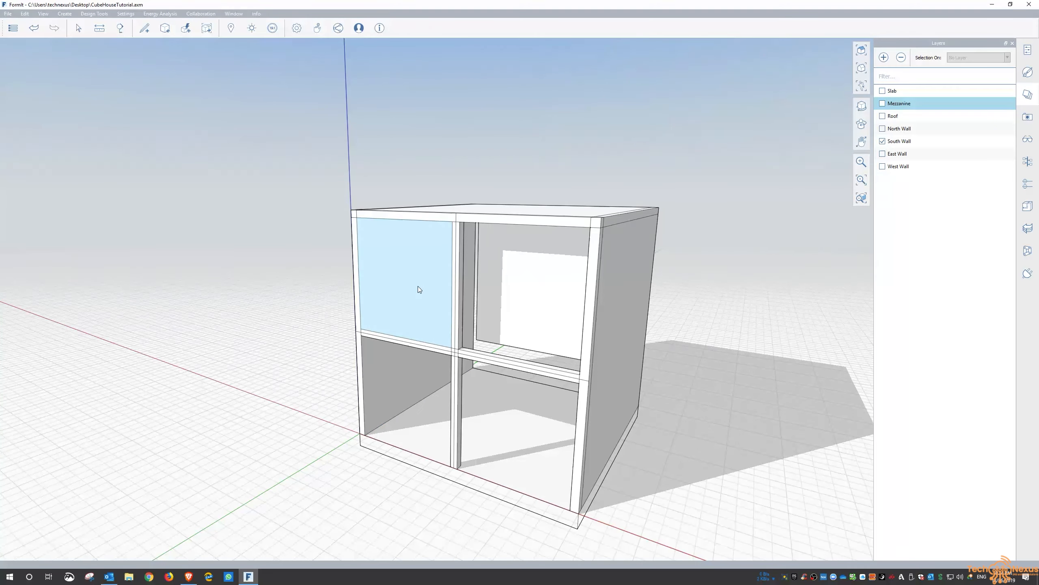
pyautogui.hotkey('ctrl', 'z')
pyautogui.hotkey('ctrl', 'z')
pyautogui.hotkey('ctrl', 'z')
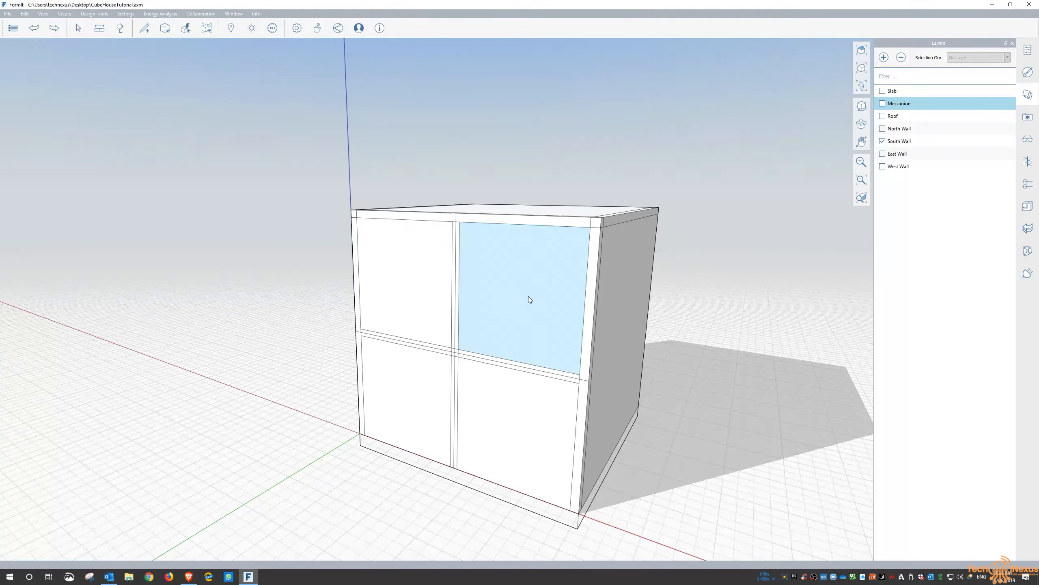
# Push the upper-right and lower-right panels of the south wall 0.3 m inward to cut two openings.
pyautogui.click(526, 295)
pyautogui.moveTo(533, 318); pyautogui.dragTo(481, 353, button='middle')
pyautogui.click(506, 328)
pyautogui.write('.3')
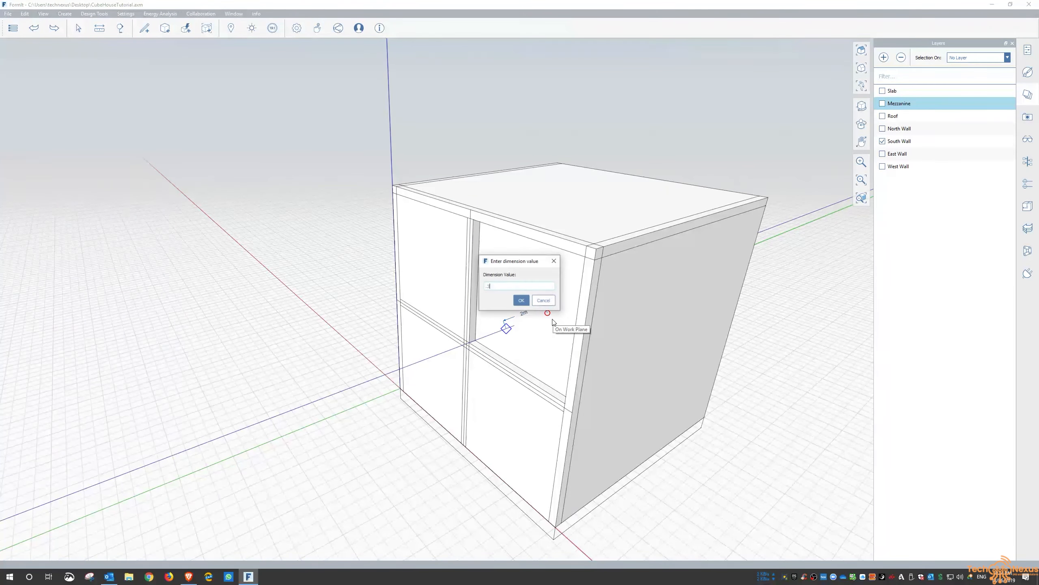
pyautogui.press('Return')
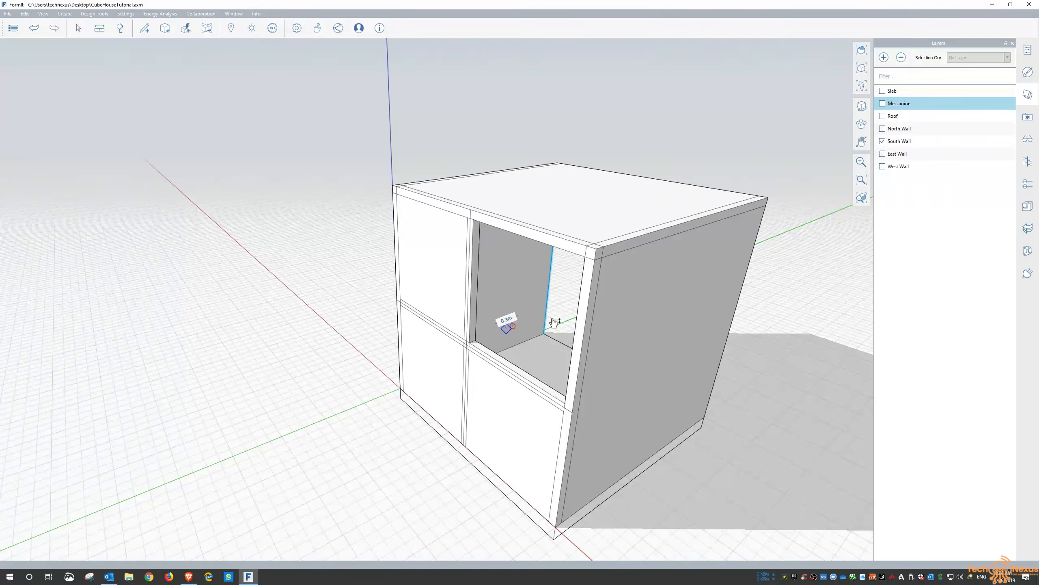
pyautogui.click(502, 436)
pyautogui.click(496, 429)
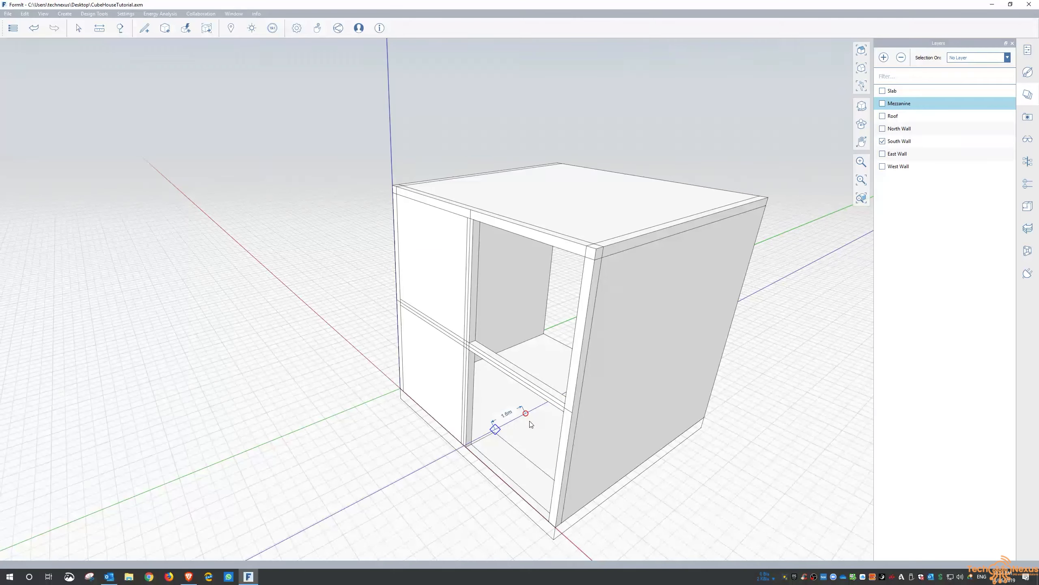
pyautogui.write('.3')
pyautogui.press('Return')
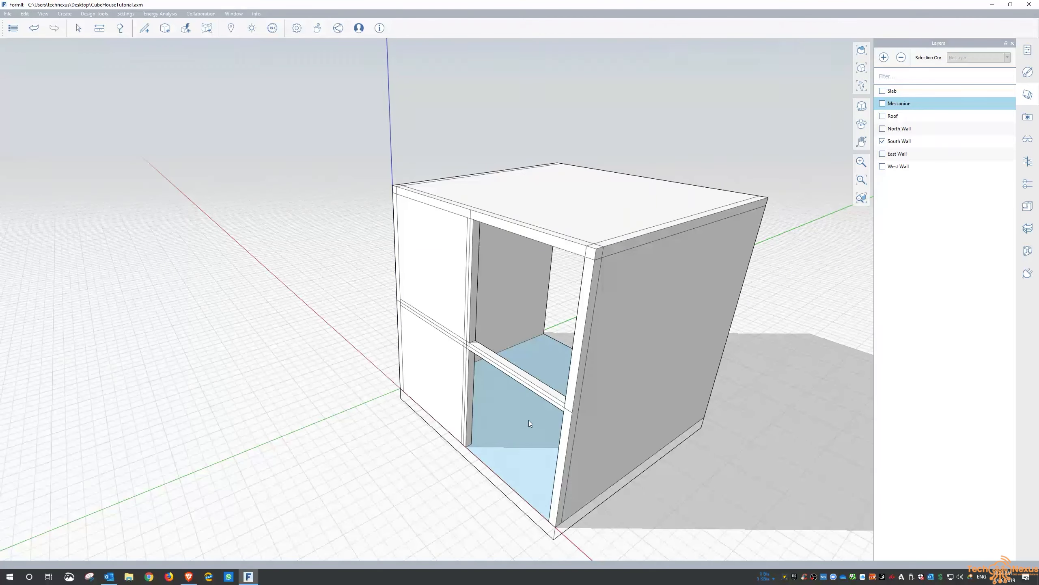
# Push the south wall's lower-left panel 0.3 m inward and the upper-left panel through the wall to cut the remaining openings.
pyautogui.click(441, 369)
pyautogui.click(435, 366)
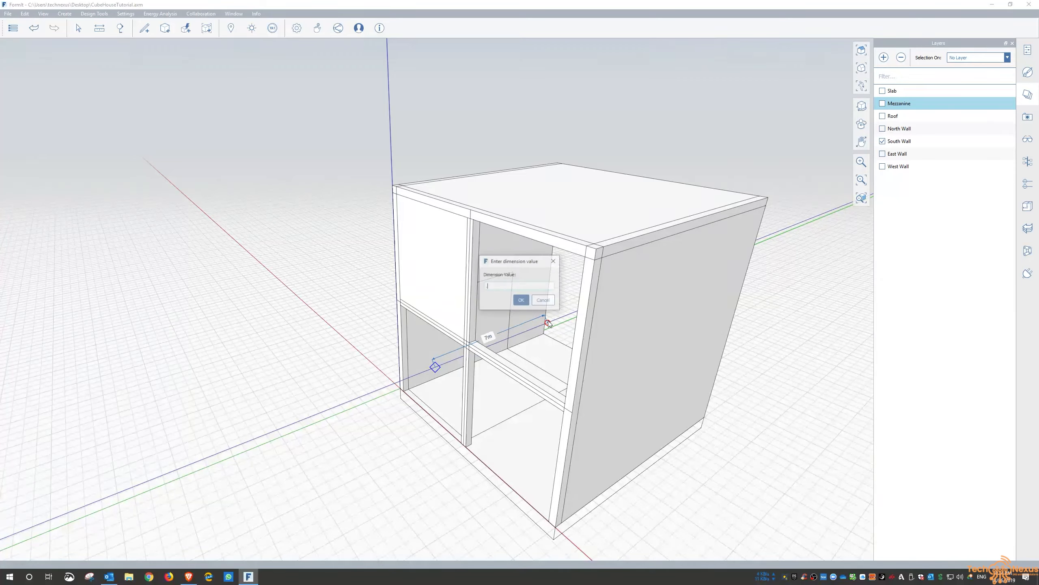
pyautogui.write('.3')
pyautogui.press('Return')
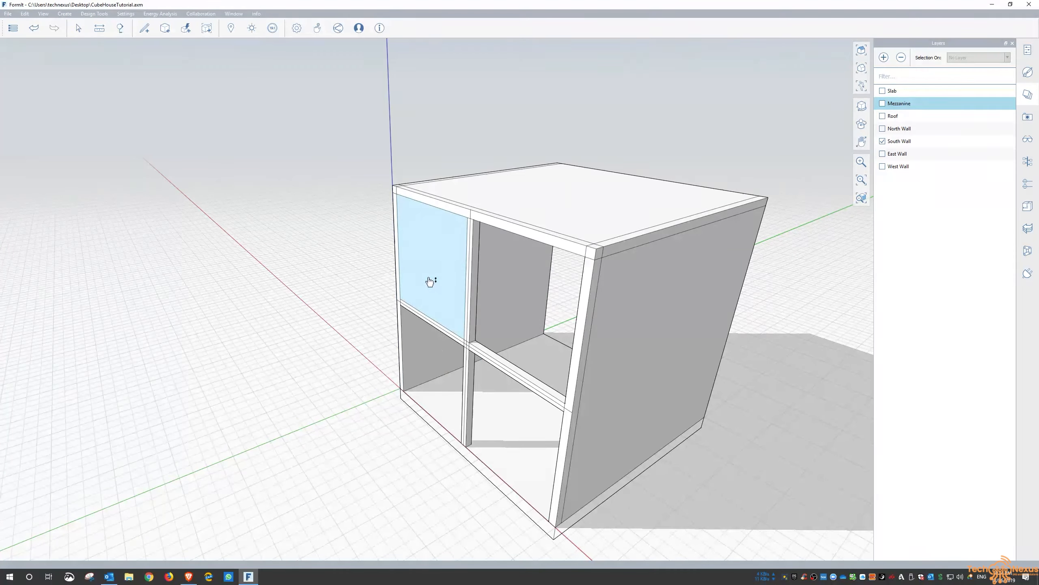
pyautogui.moveTo(429, 278); pyautogui.dragTo(525, 257)
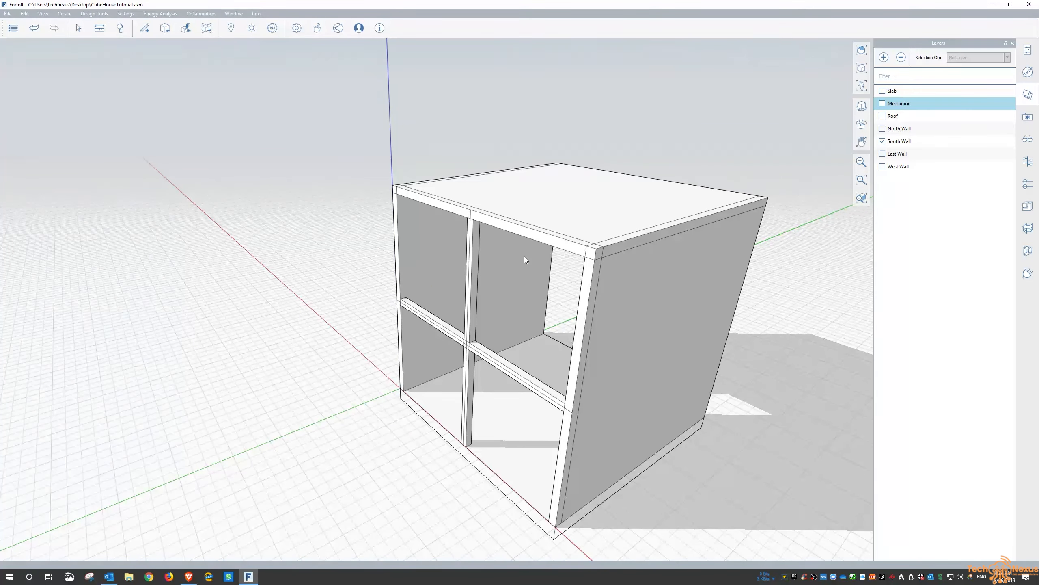
# Make the Slab, Mezzanine, Roof, North Wall, East Wall and West Wall layers visible.
pyautogui.moveTo(423, 361)
pyautogui.mouseDown(button='right')
pyautogui.moveTo(580, 338)
pyautogui.moveTo(648, 355)
pyautogui.moveTo(402, 332)
pyautogui.moveTo(453, 305)
pyautogui.moveTo(456, 344)
pyautogui.moveTo(424, 376)
pyautogui.mouseUp(button='right')
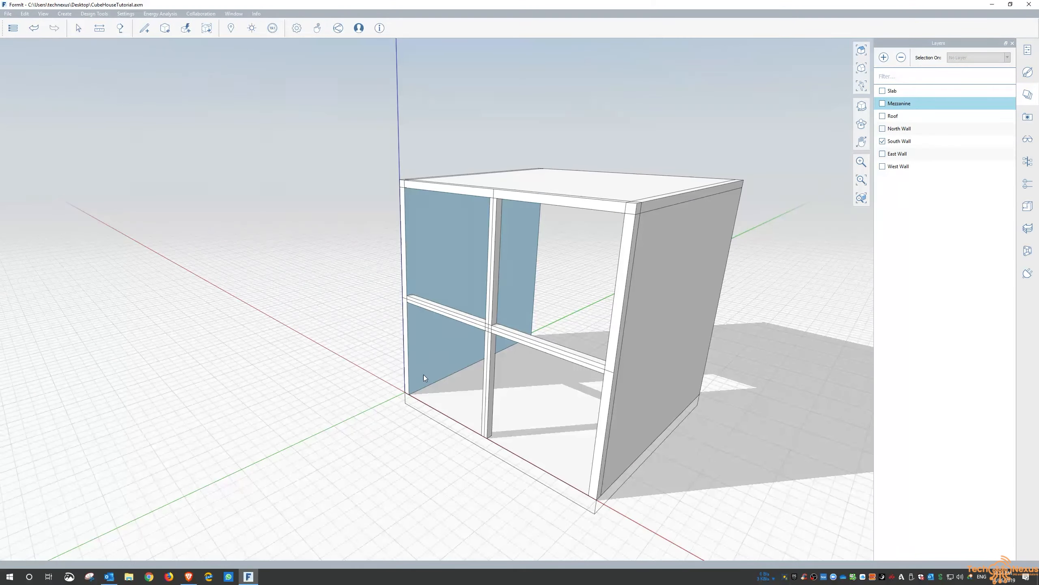
pyautogui.click(882, 91)
pyautogui.click(882, 103)
pyautogui.click(883, 116)
pyautogui.click(883, 128)
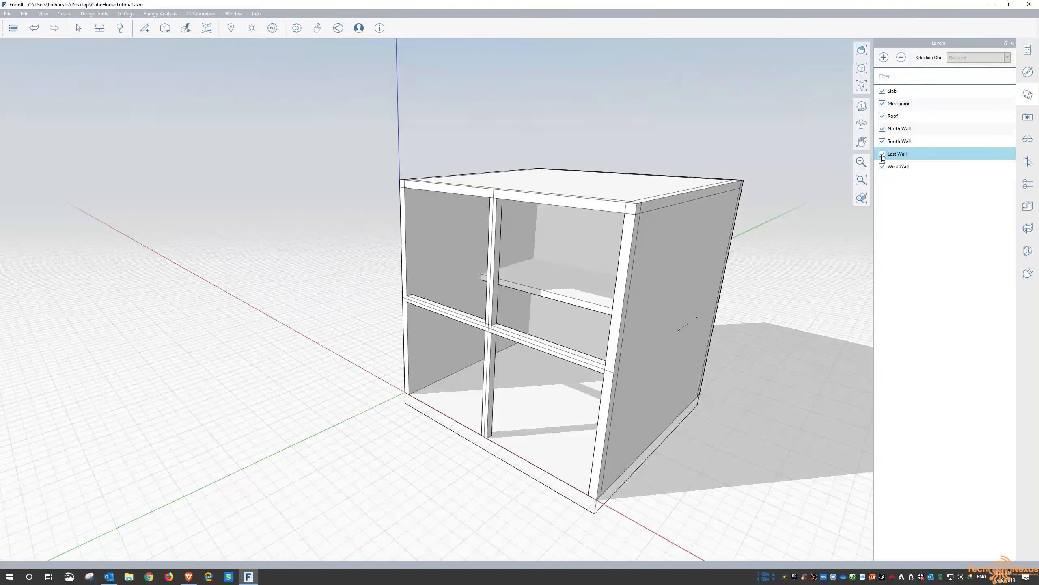
# Measure the length of the horizontal mullion from the wall's left side to the central vertical mullion.
pyautogui.moveTo(670, 321); pyautogui.dragTo(389, 323, button='middle')
pyautogui.scroll(5, 428, 322)
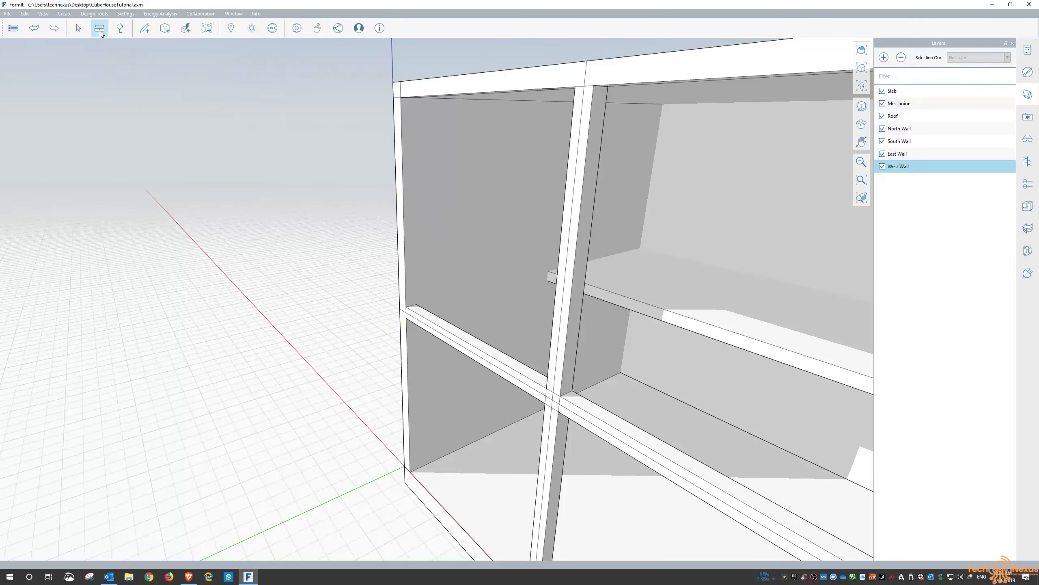
pyautogui.click(100, 30)
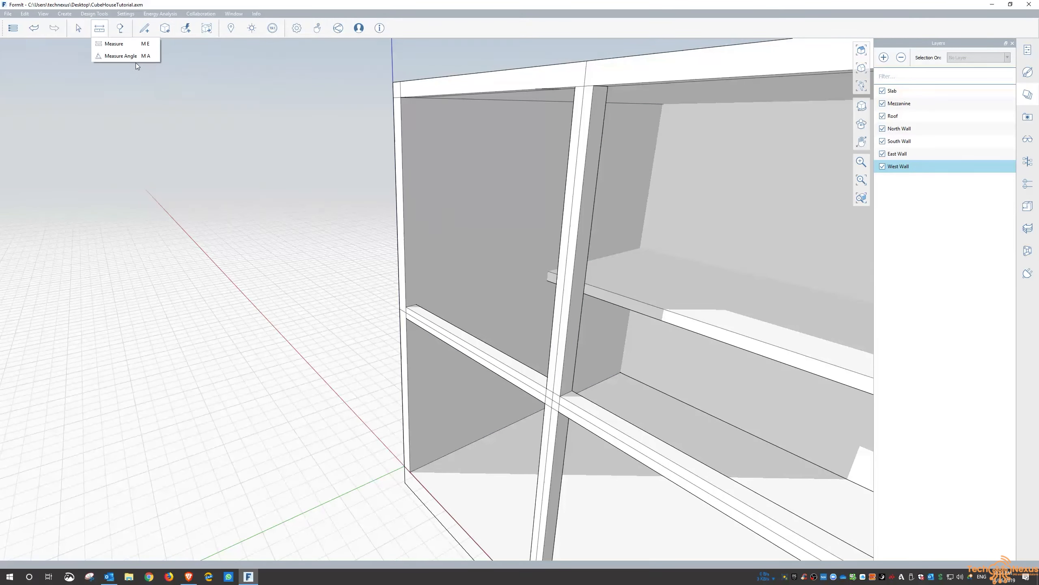
pyautogui.click(119, 44)
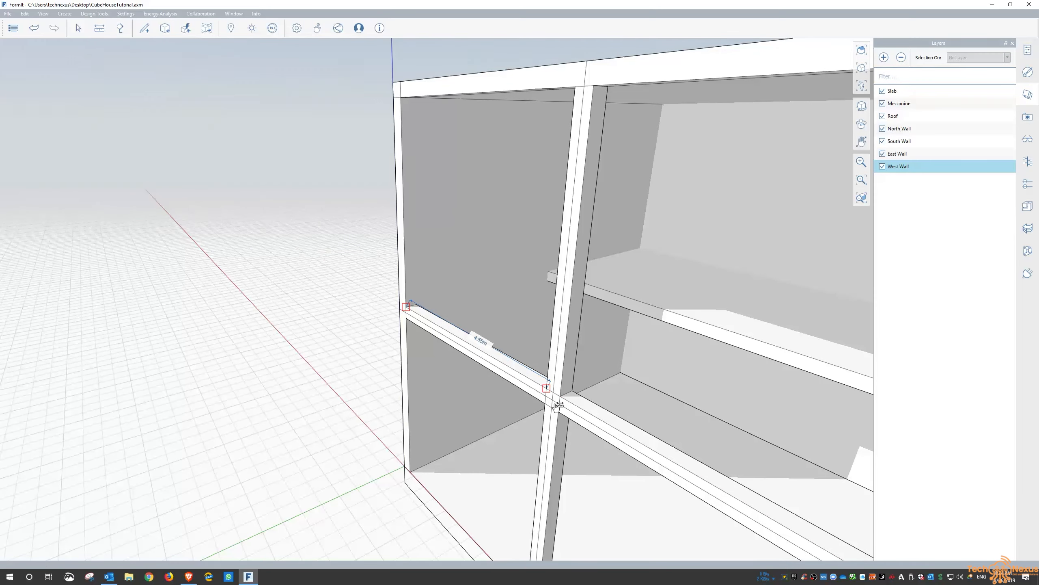
# Measure the height of the central vertical mullion above the horizontal mullion.
pyautogui.scroll(-5, 501, 384)
pyautogui.moveTo(467, 375); pyautogui.dragTo(724, 352, button='middle')
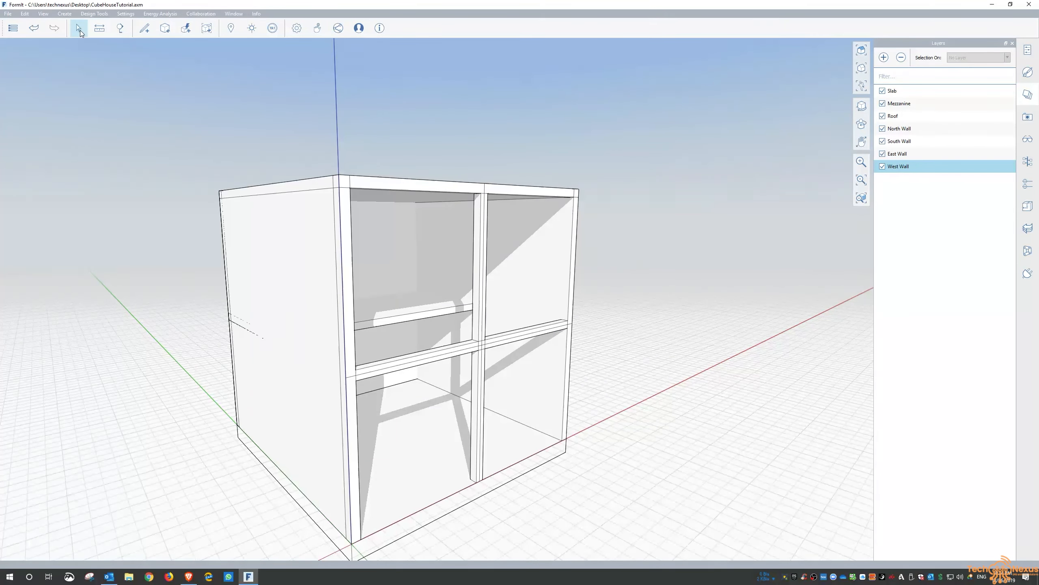
pyautogui.click(97, 31)
pyautogui.click(108, 45)
pyautogui.scroll(5, 478, 342)
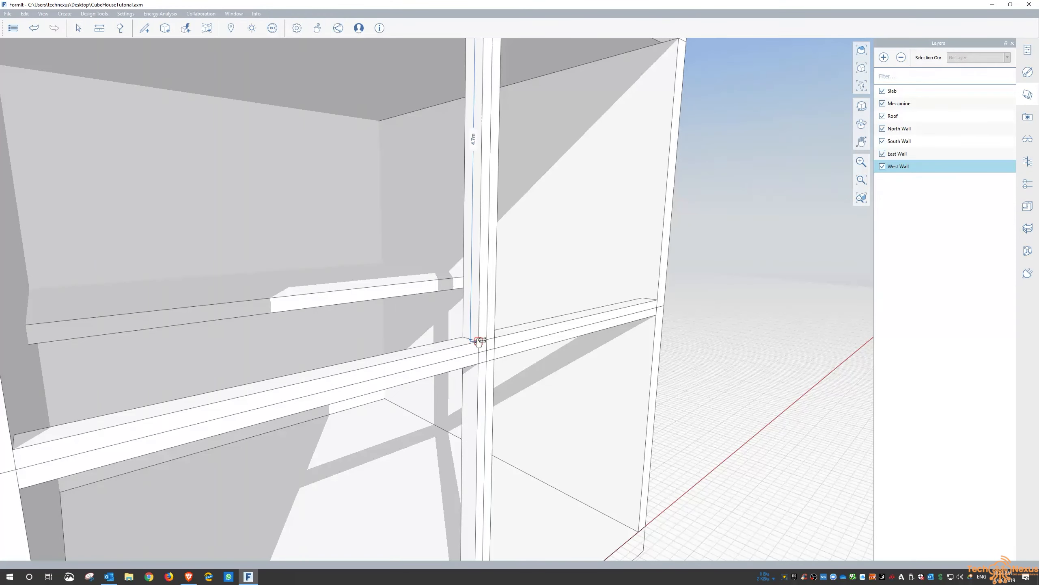
pyautogui.click(479, 342)
pyautogui.press('Escape')
pyautogui.scroll(-6, 238, 338)
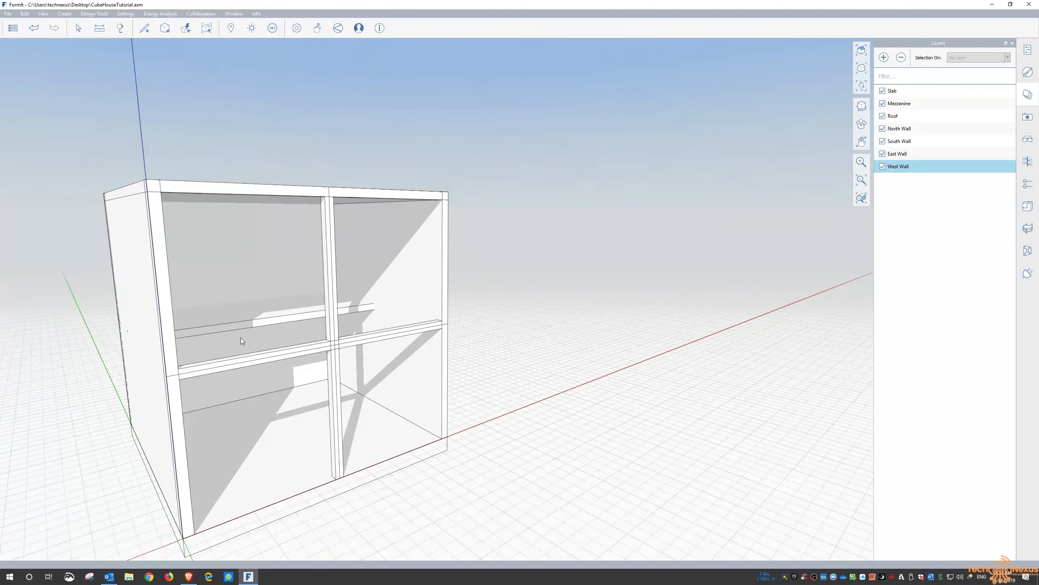
# Draw a 0.2 m by 4.55 m rectangle on the ground beside the house, with its long side along the red axis.
pyautogui.moveTo(541, 337); pyautogui.dragTo(463, 351, button='middle')
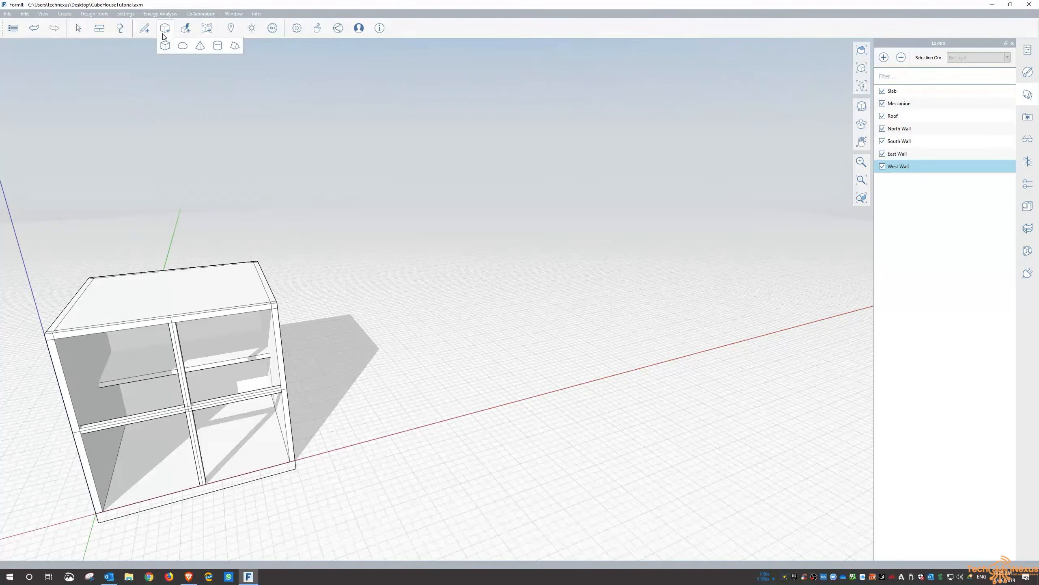
pyautogui.moveTo(147, 32)
pyautogui.click(214, 46)
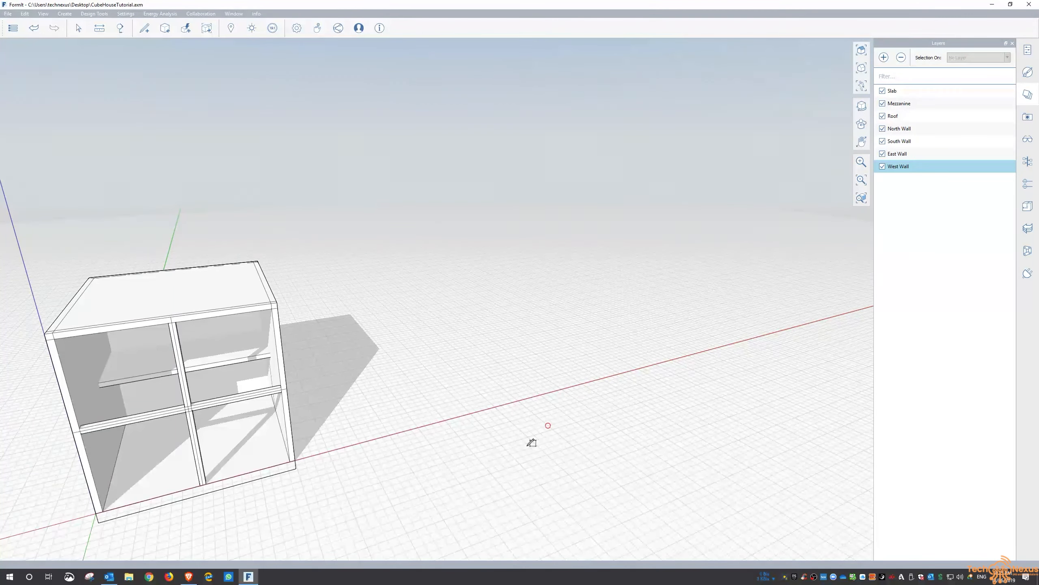
pyautogui.scroll(6, 426, 434)
pyautogui.scroll(-3, 384, 421)
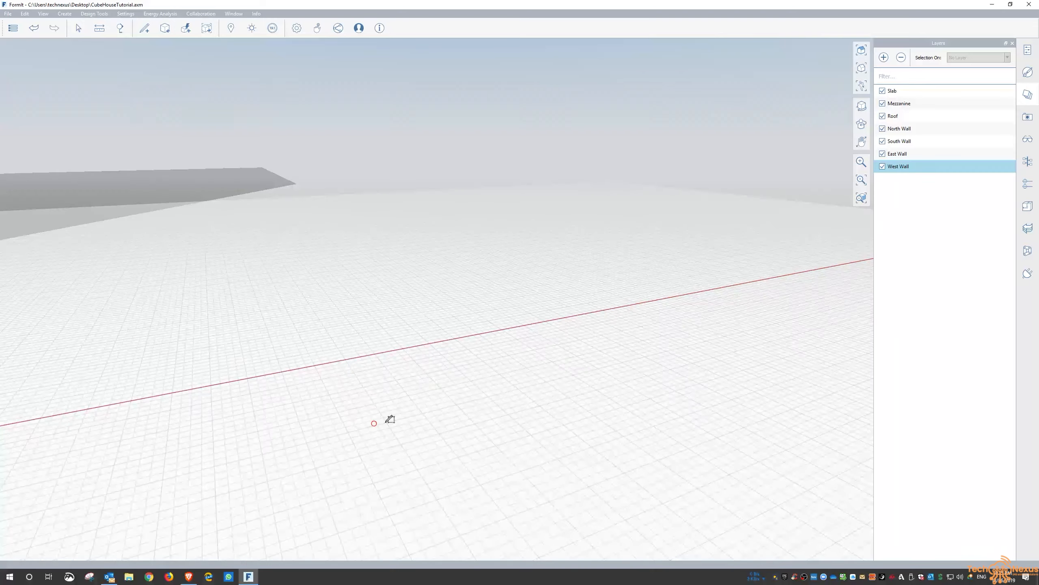
pyautogui.moveTo(392, 409); pyautogui.dragTo(387, 442, button='right')
pyautogui.scroll(-1, 403, 340)
pyautogui.scroll(-3, 431, 307)
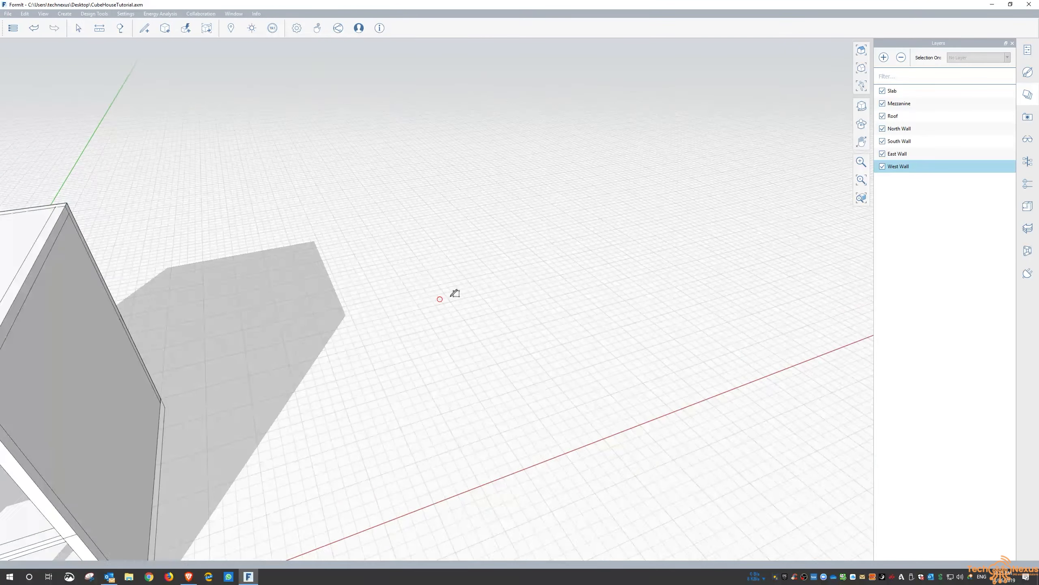
pyautogui.moveTo(475, 367); pyautogui.dragTo(533, 308, button='middle')
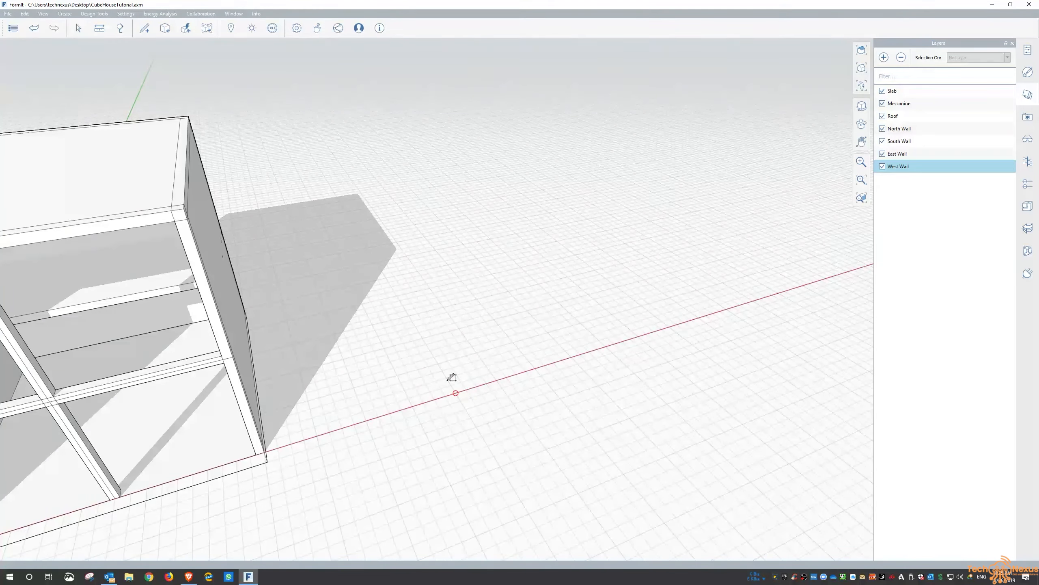
pyautogui.click(455, 393)
pyautogui.write('0.2')
pyautogui.press('Return')
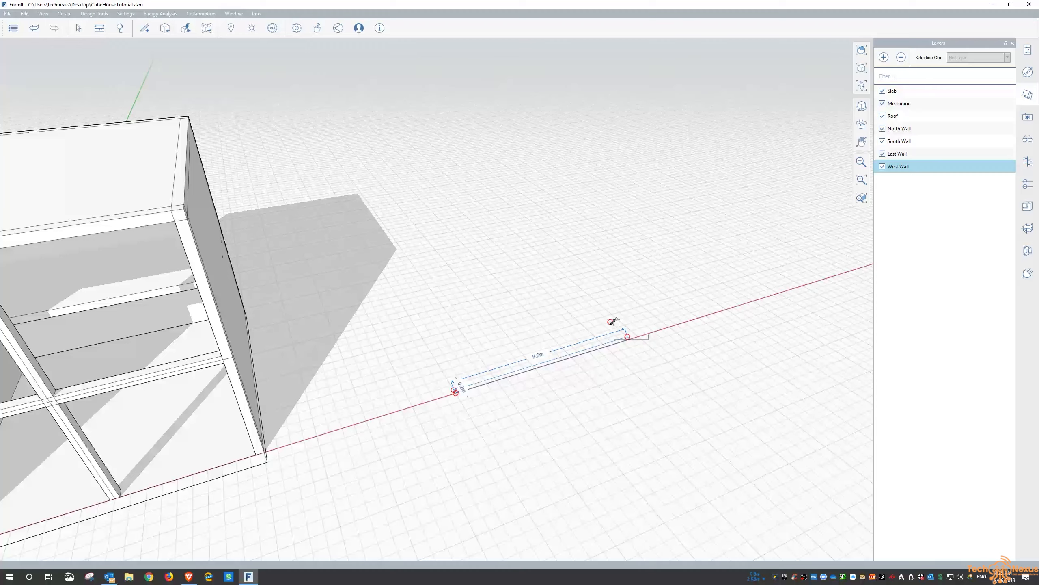
pyautogui.write('4.55')
pyautogui.press('Return')
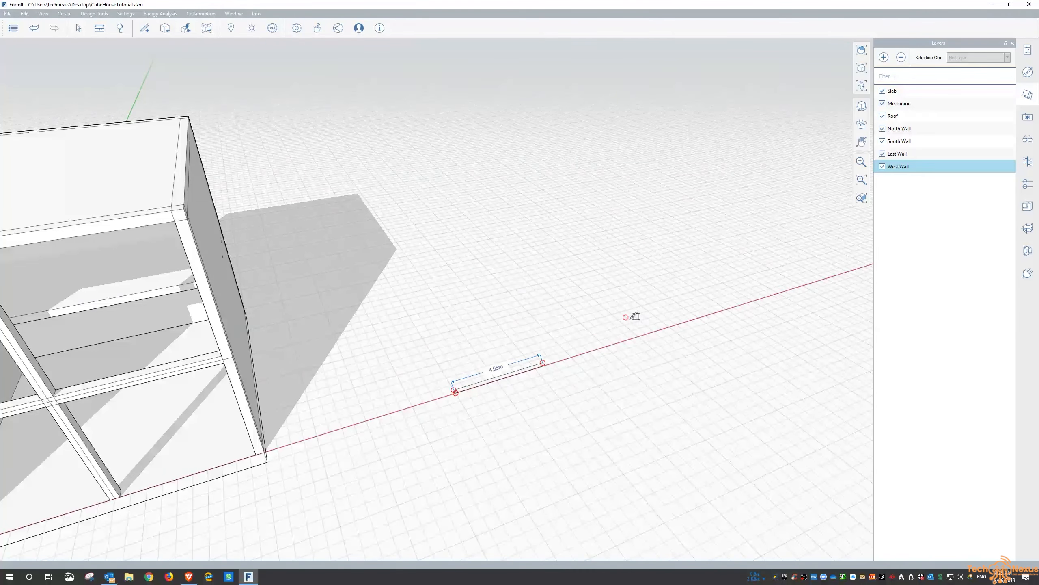
# Extrude the rectangle beside the house 4.7 m upward into a thin upright panel.
pyautogui.moveTo(508, 399); pyautogui.dragTo(517, 366, button='right')
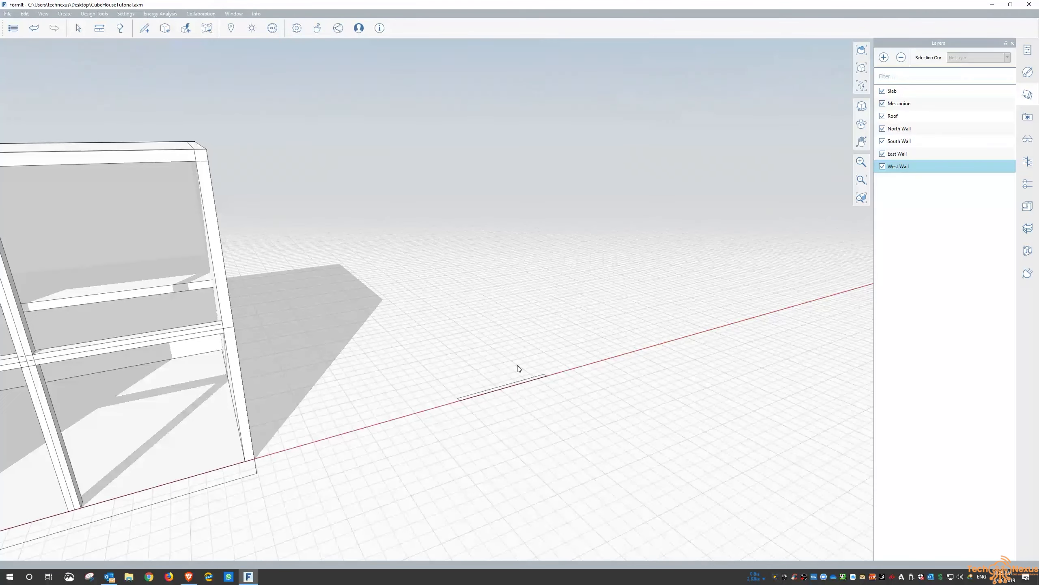
pyautogui.scroll(6, 495, 387)
pyautogui.scroll(-4, 497, 409)
pyautogui.scroll(-3, 496, 409)
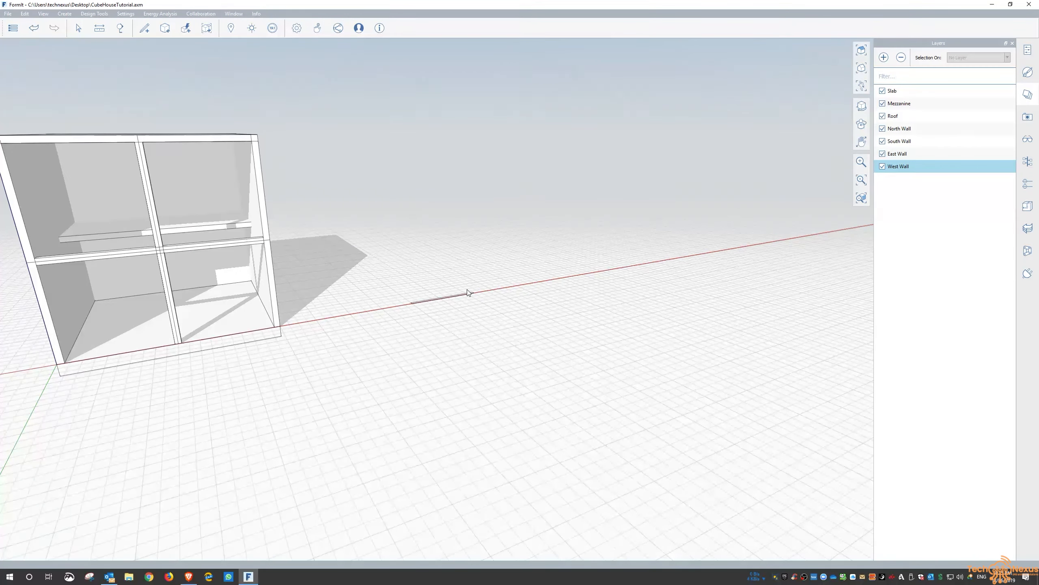
pyautogui.moveTo(449, 295); pyautogui.dragTo(460, 374, button='right')
pyautogui.scroll(5, 443, 407)
pyautogui.scroll(2, 446, 401)
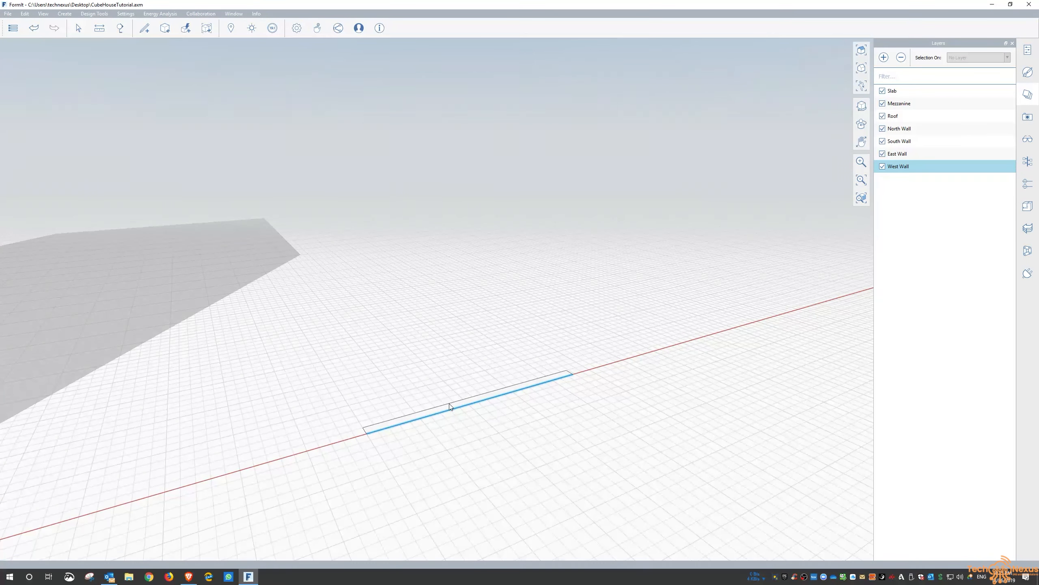
pyautogui.moveTo(449, 409); pyautogui.dragTo(452, 326)
pyautogui.press('Return')
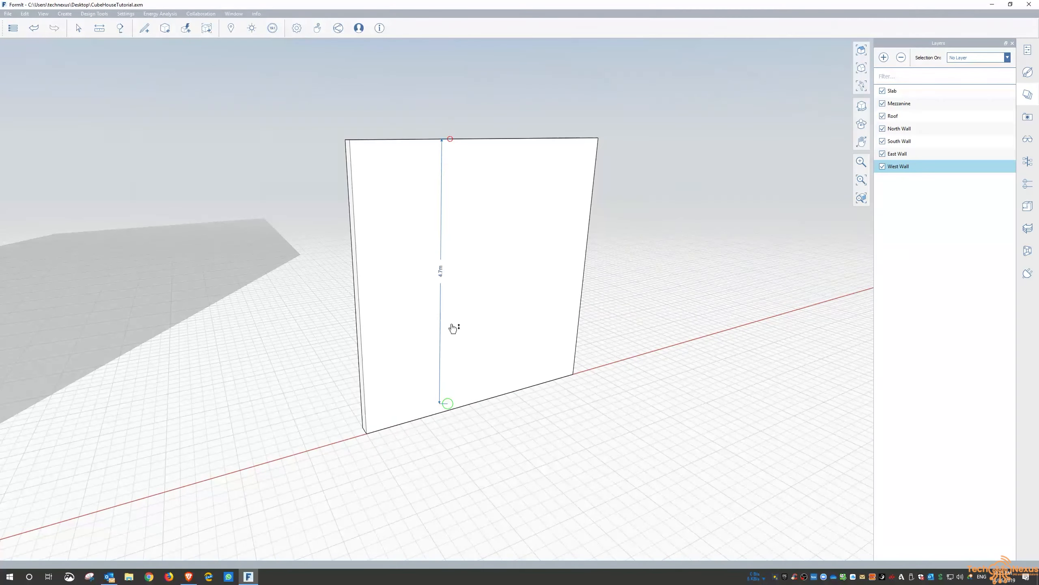
pyautogui.scroll(-2, 469, 356)
pyautogui.scroll(-1, 469, 347)
pyautogui.moveTo(603, 336); pyautogui.dragTo(500, 334, button='right')
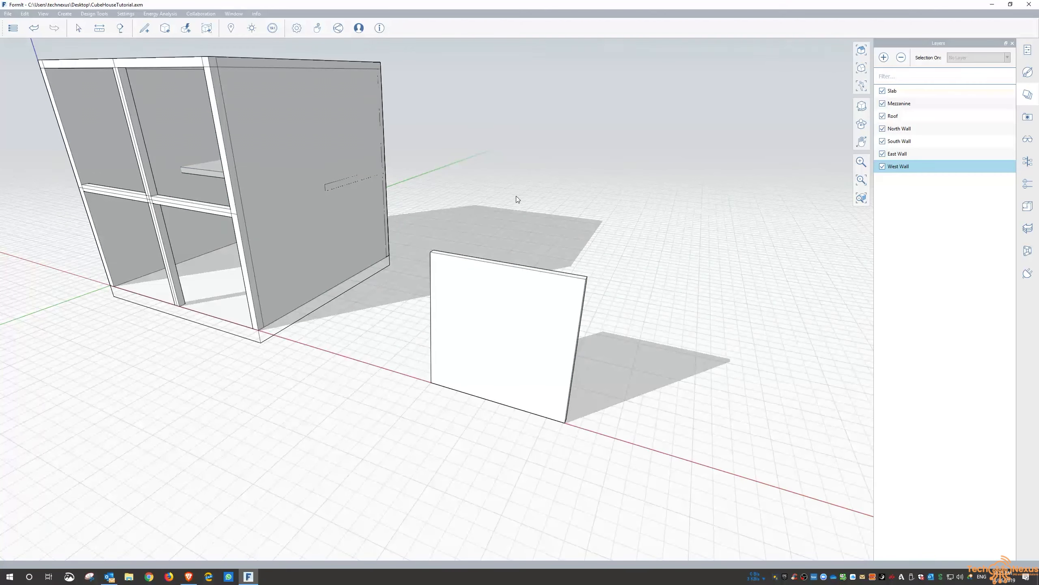
# Import the Light Blue Reflective glazing material from the Autodesk Material Library.
pyautogui.click(1028, 141)
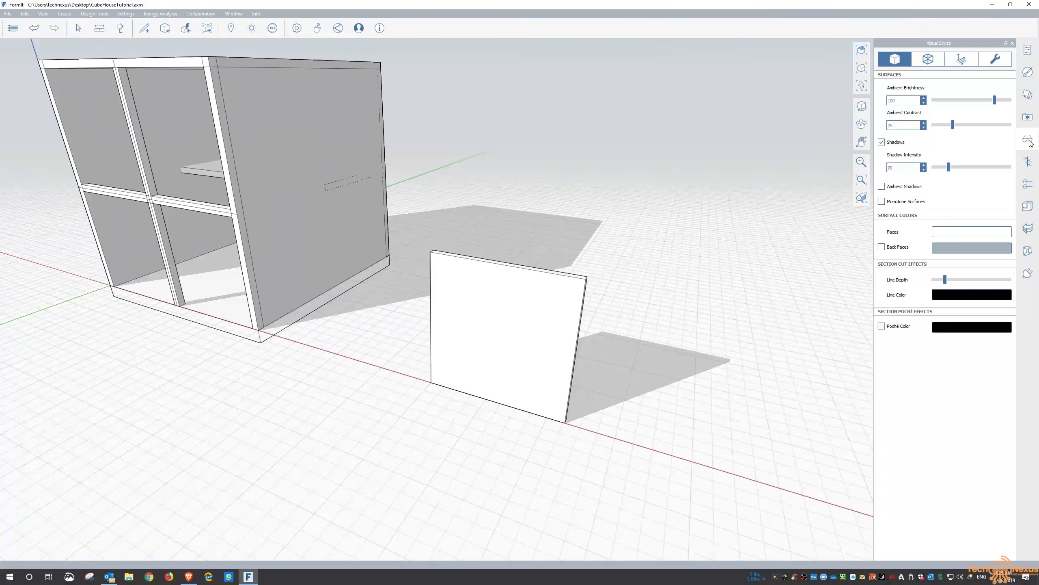
pyautogui.click(1031, 119)
pyautogui.click(1030, 97)
pyautogui.click(1031, 77)
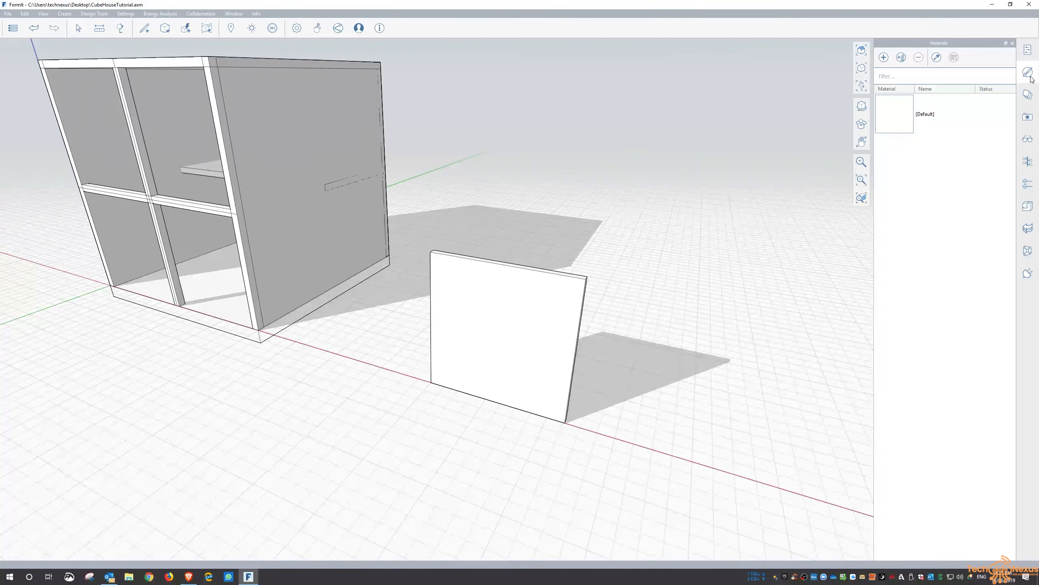
pyautogui.click(884, 57)
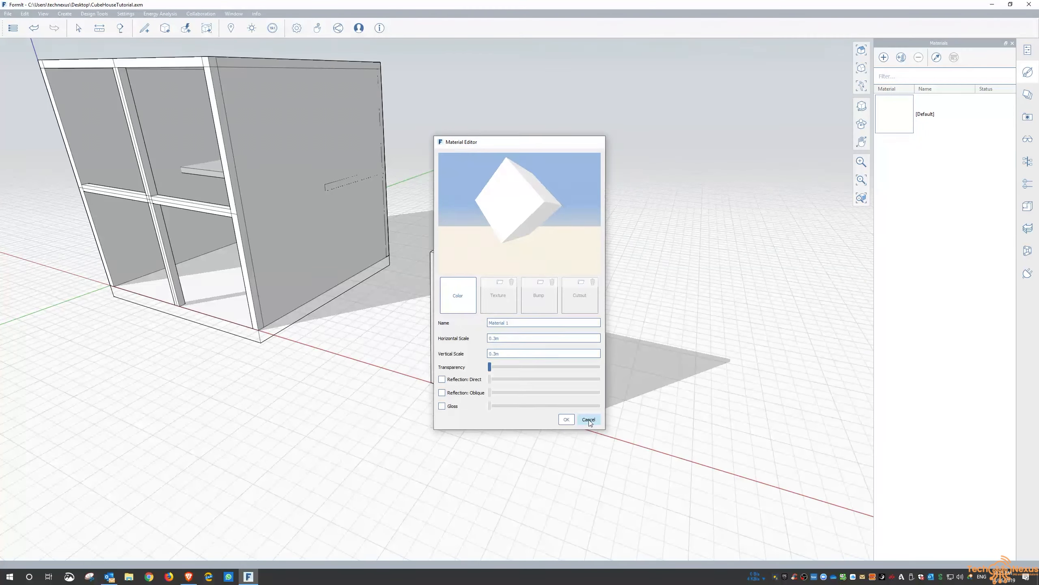
pyautogui.click(588, 419)
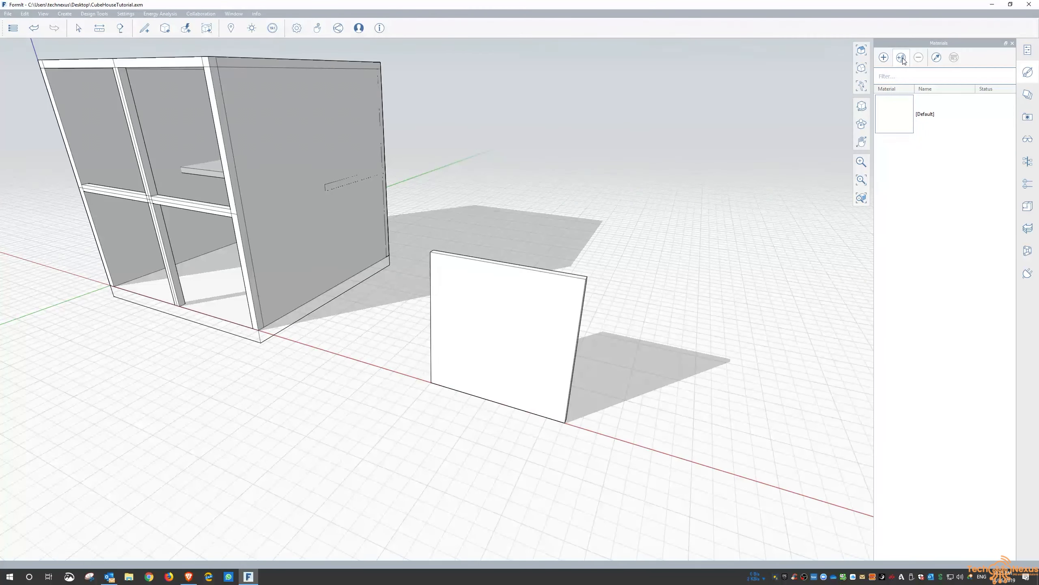
pyautogui.click(902, 58)
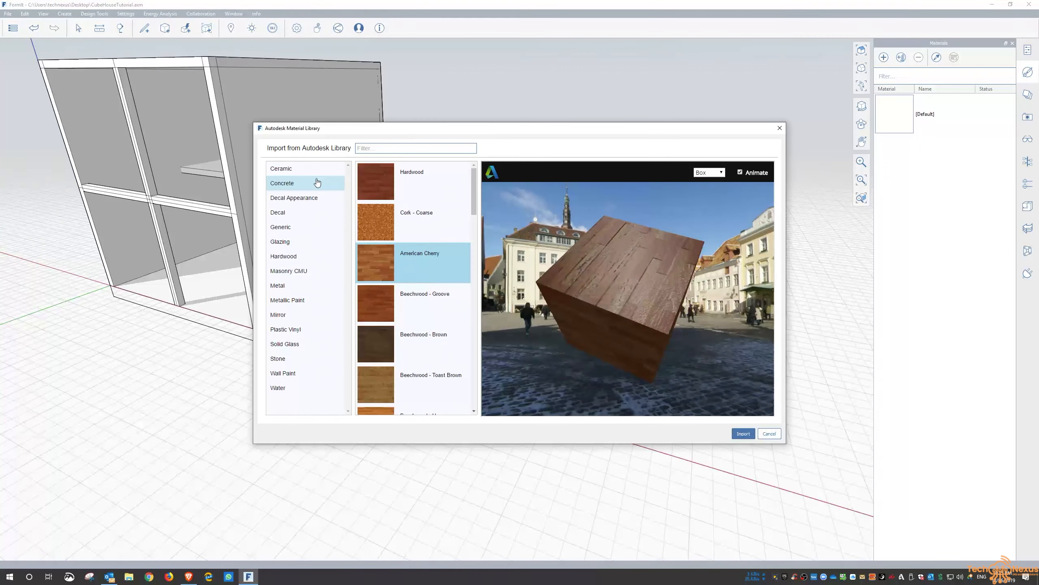
pyautogui.click(317, 241)
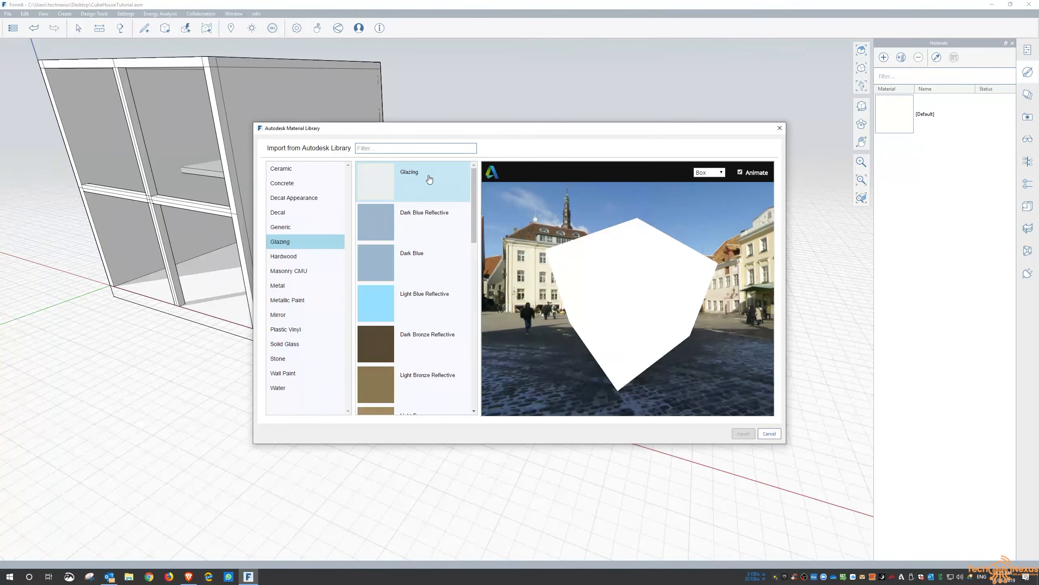
pyautogui.click(440, 301)
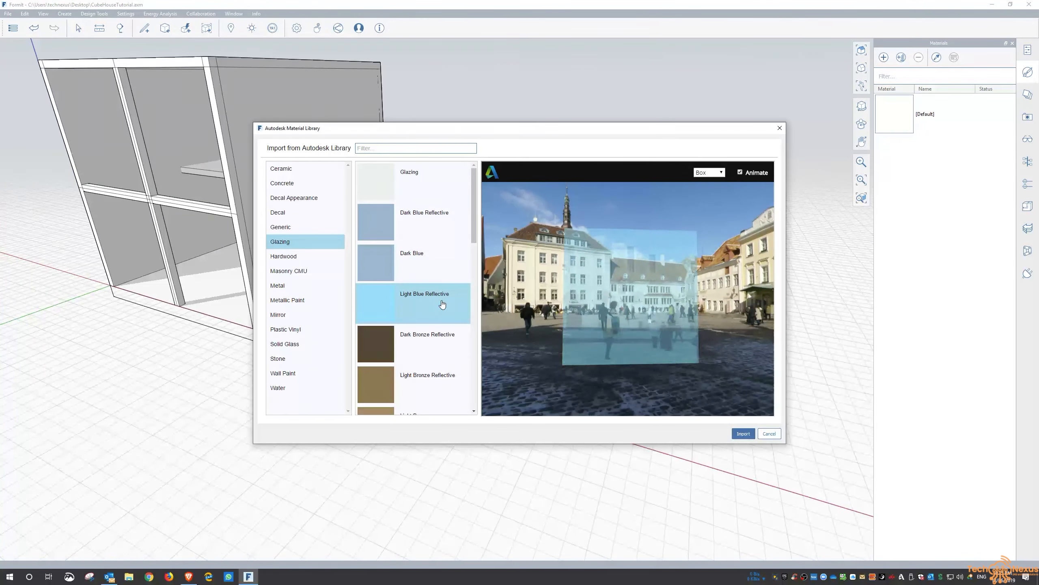
pyautogui.click(742, 433)
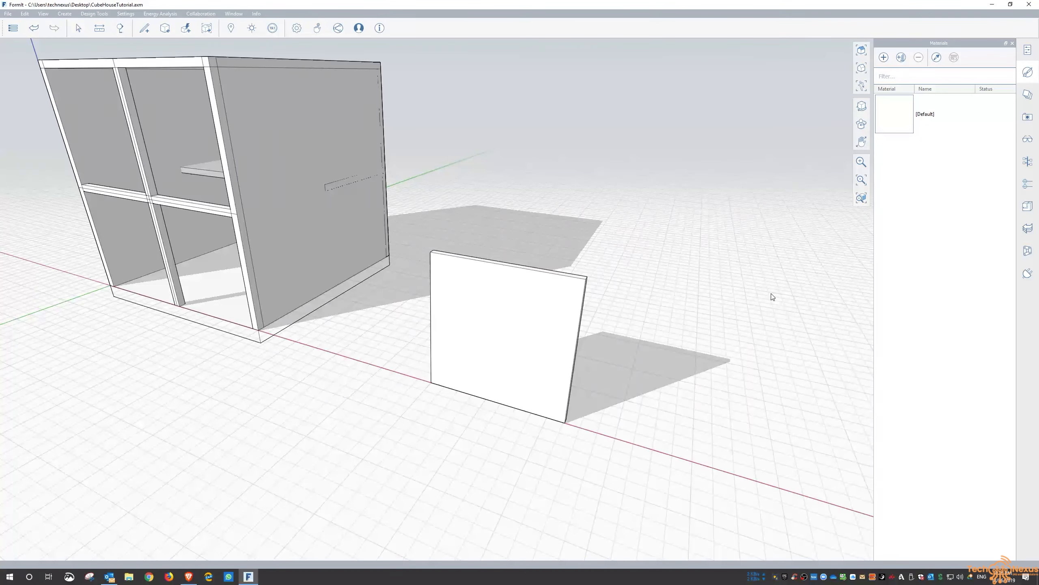
# Apply the Light Blue Reflective material to the whole upright panel beside the house.
pyautogui.click(533, 329)
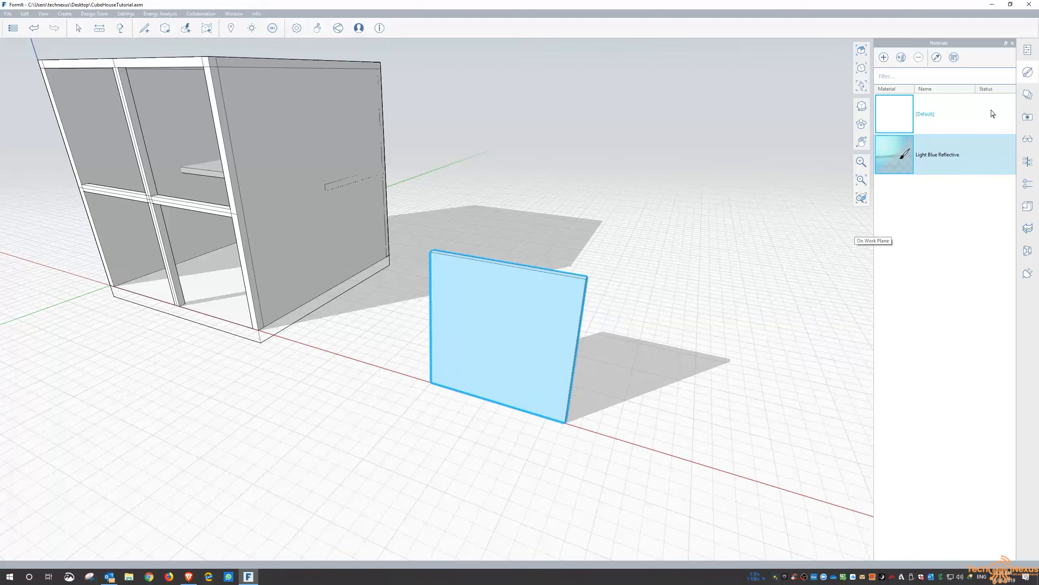
pyautogui.click(993, 155)
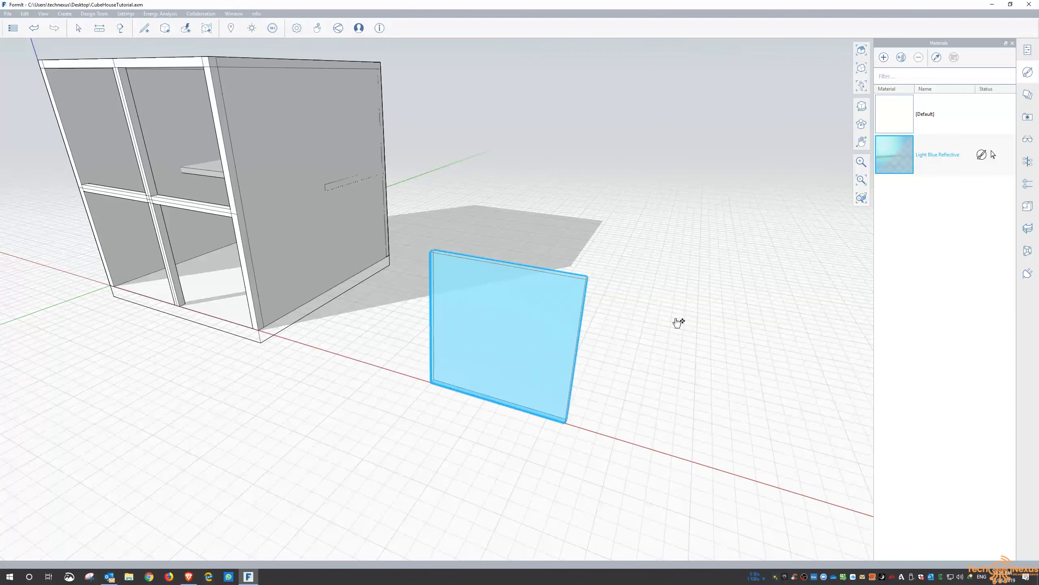
pyautogui.click(632, 333)
# Move the glass panel by its lower-left corner into the upper-left opening of the south wall.
pyautogui.moveTo(631, 335); pyautogui.dragTo(669, 374, button='middle')
pyautogui.click(606, 404)
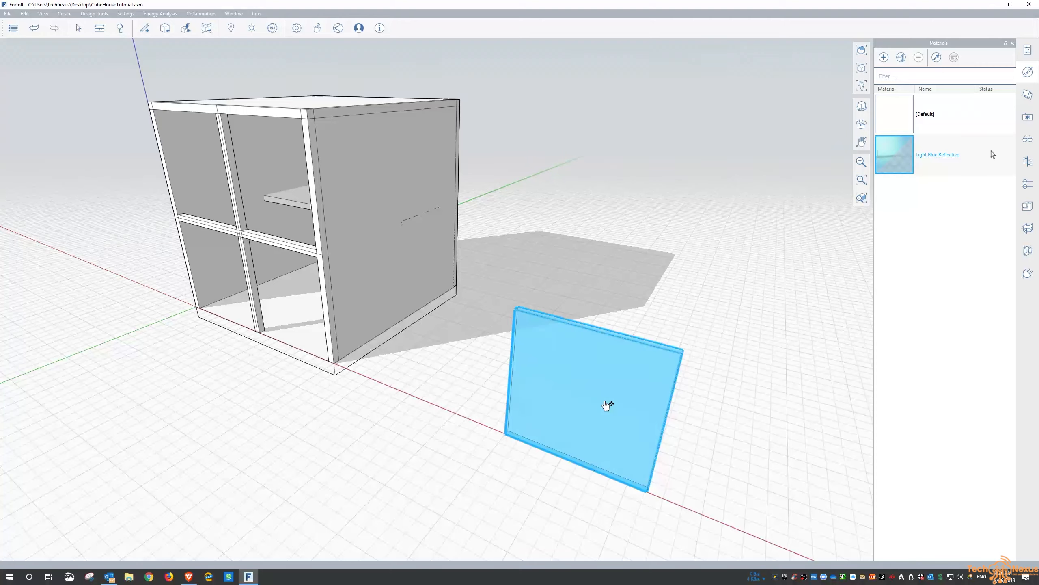
pyautogui.click(507, 432)
pyautogui.moveTo(153, 256); pyautogui.dragTo(460, 429, button='right')
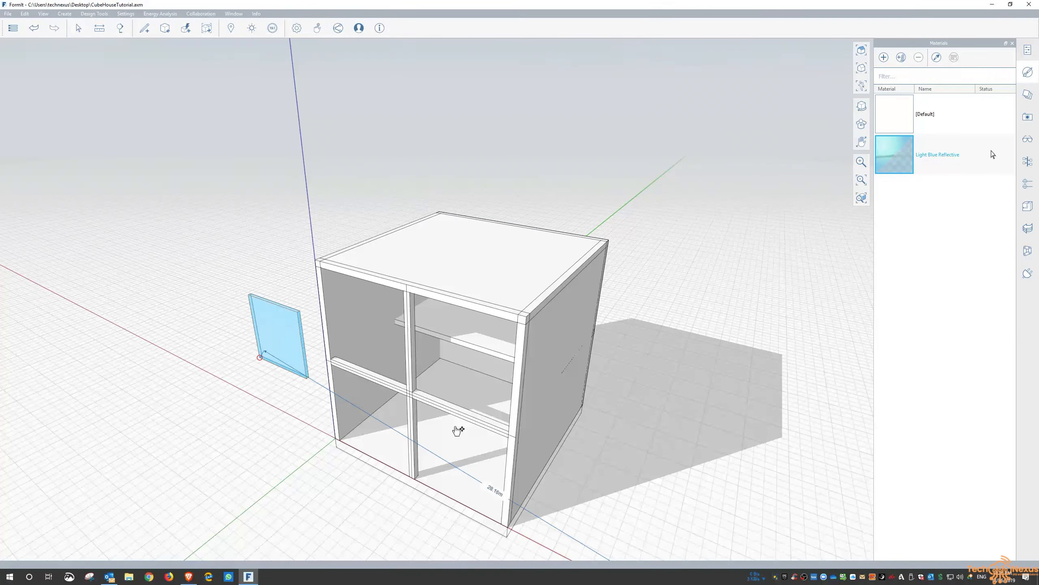
pyautogui.scroll(6, 334, 362)
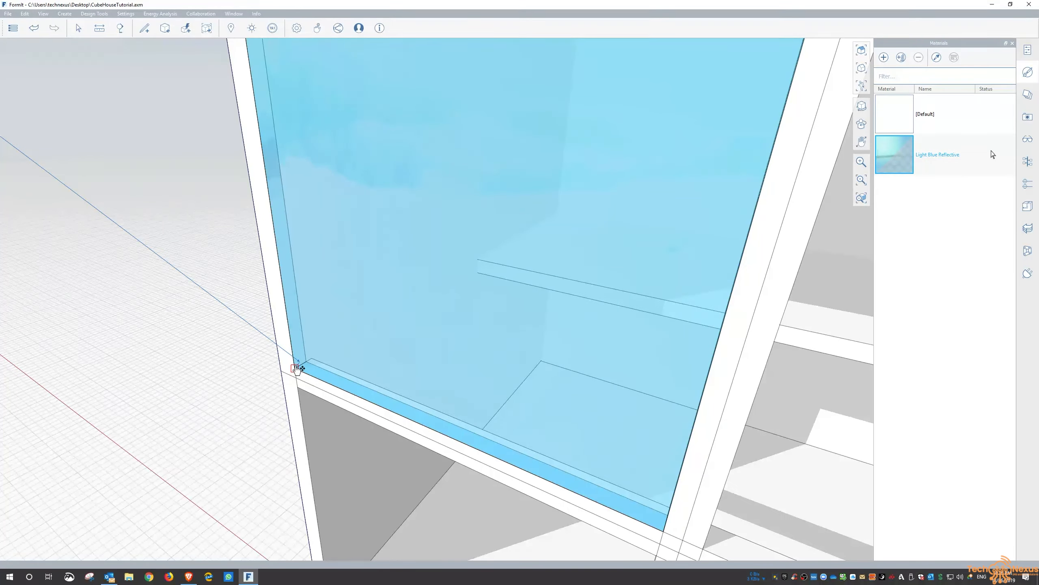
pyautogui.click(296, 369)
pyautogui.press('Escape')
# Copy the upper-left glass panel and paste the duplicate into the lower-left opening of the south wall.
pyautogui.scroll(-7, 301, 319)
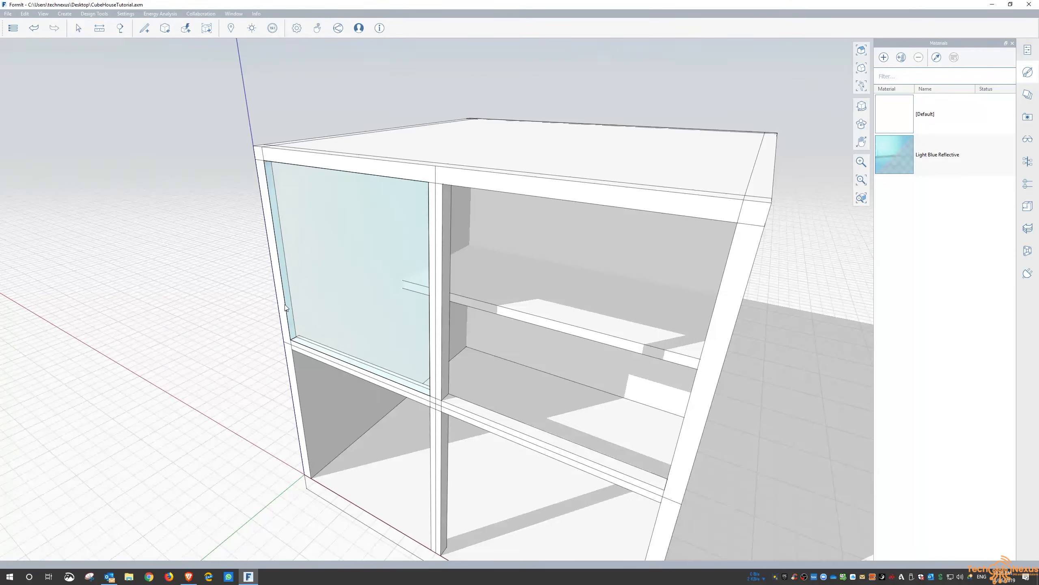
pyautogui.moveTo(438, 378); pyautogui.dragTo(406, 354, button='right')
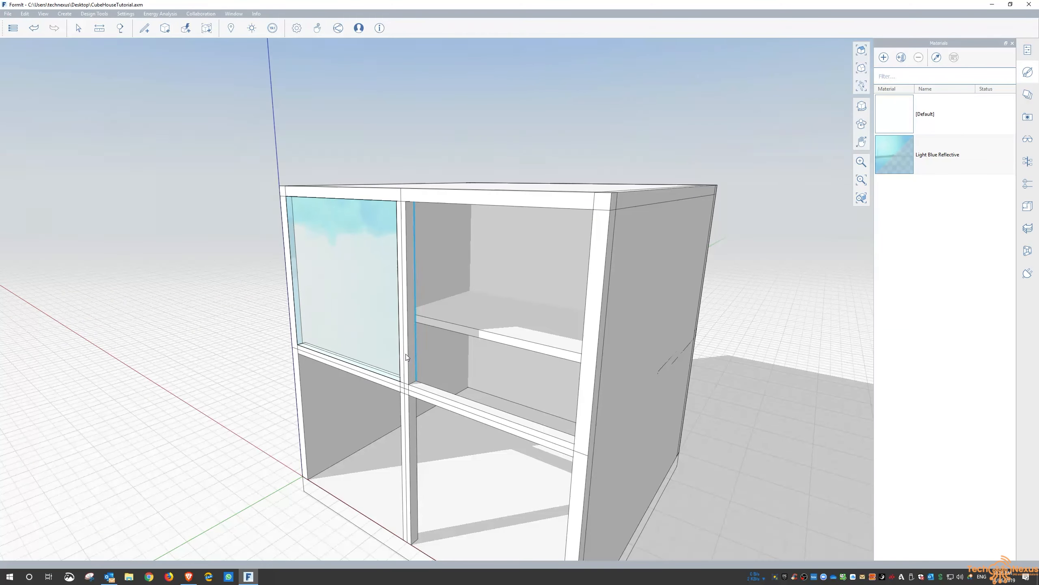
pyautogui.click(339, 313)
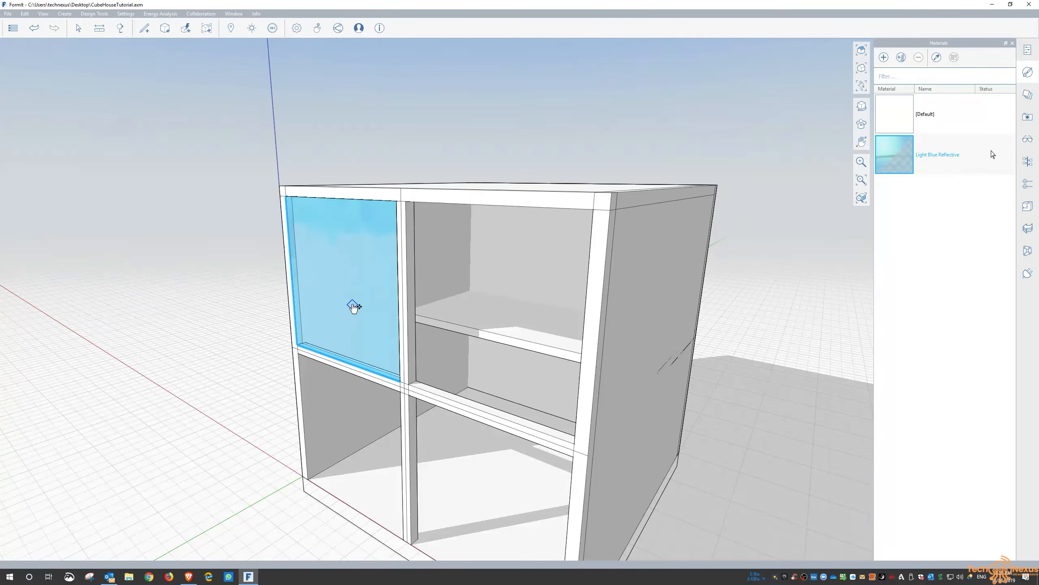
pyautogui.rightClick(367, 320)
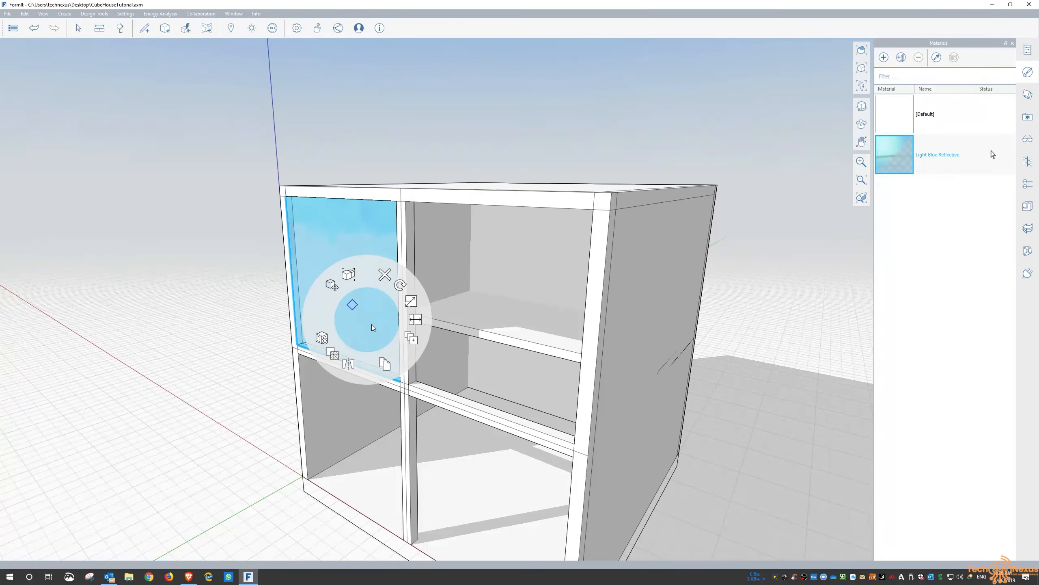
pyautogui.click(386, 367)
pyautogui.click(256, 376)
pyautogui.rightClick(274, 399)
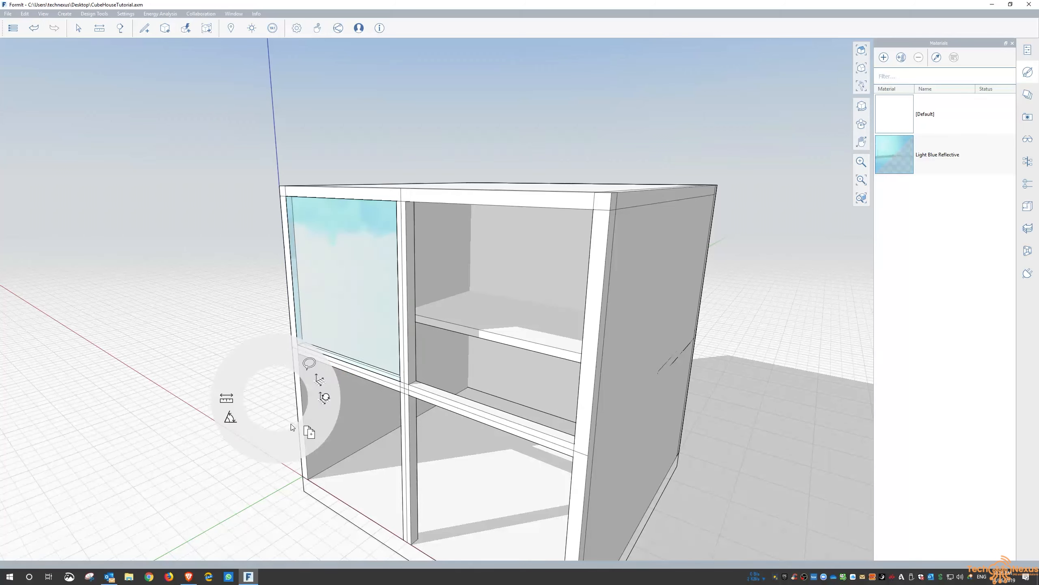
pyautogui.click(307, 433)
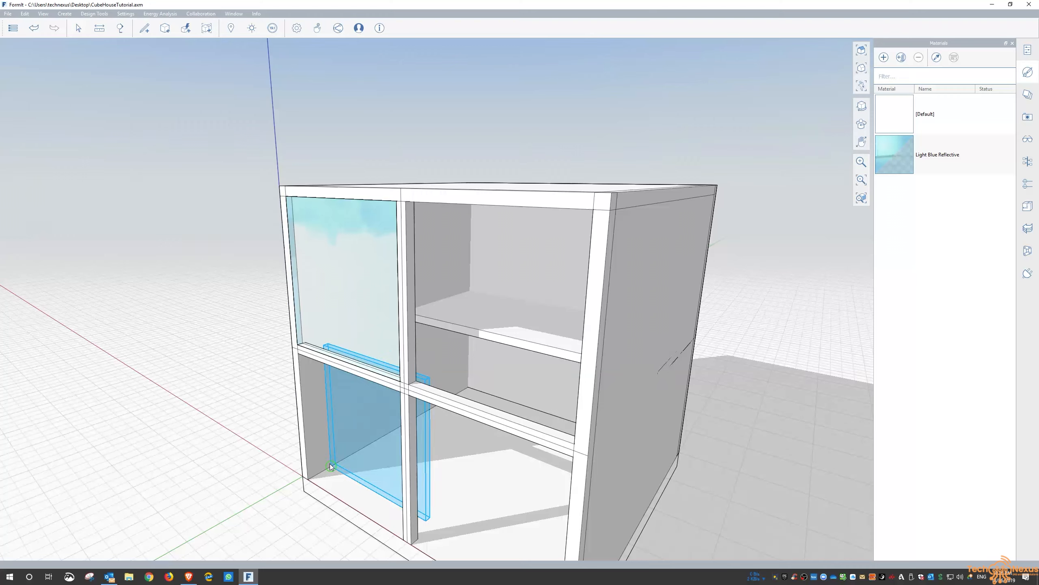
pyautogui.click(319, 483)
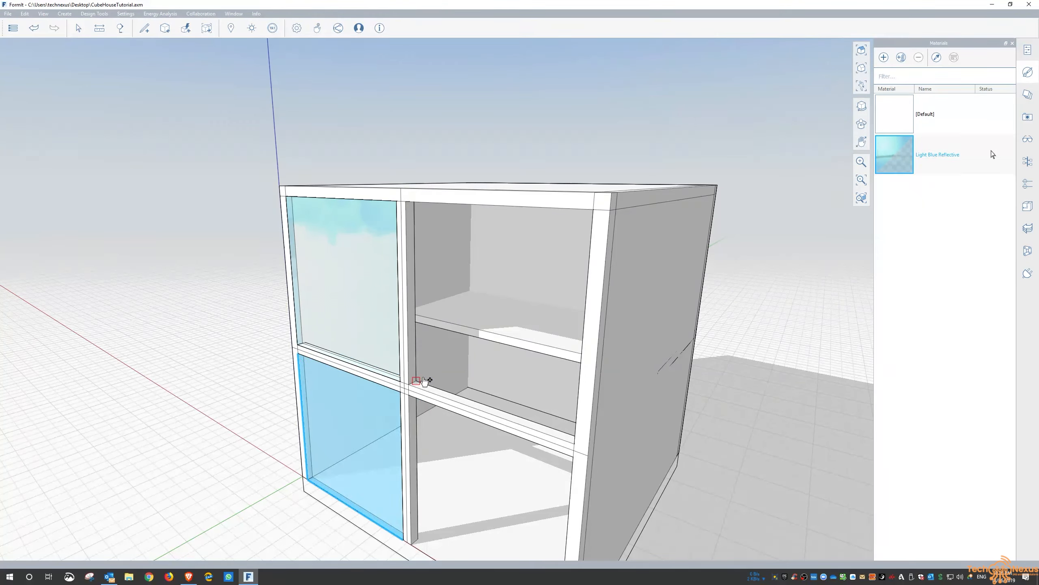
pyautogui.rightClick(445, 375)
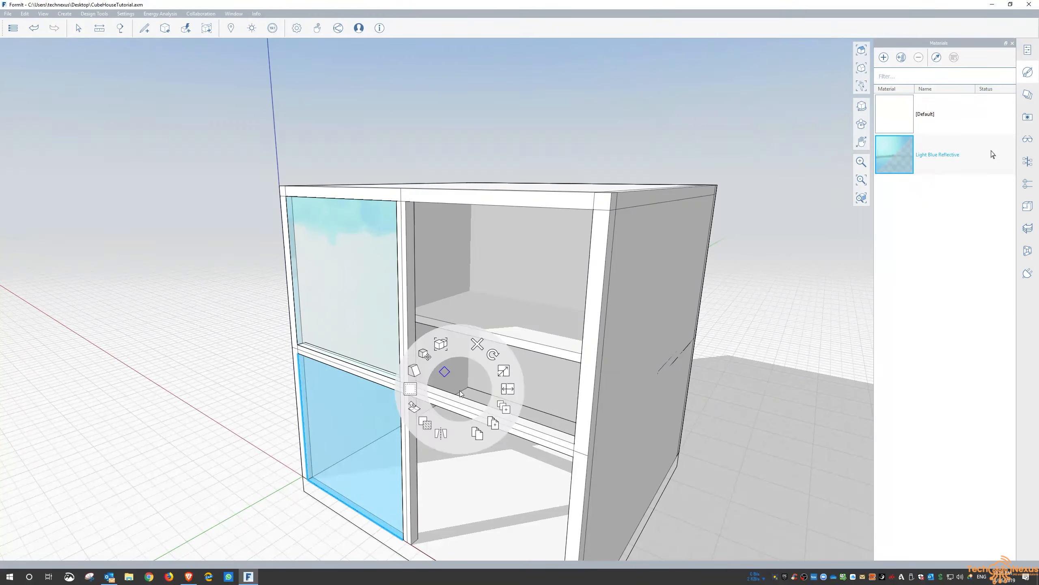
pyautogui.click(481, 439)
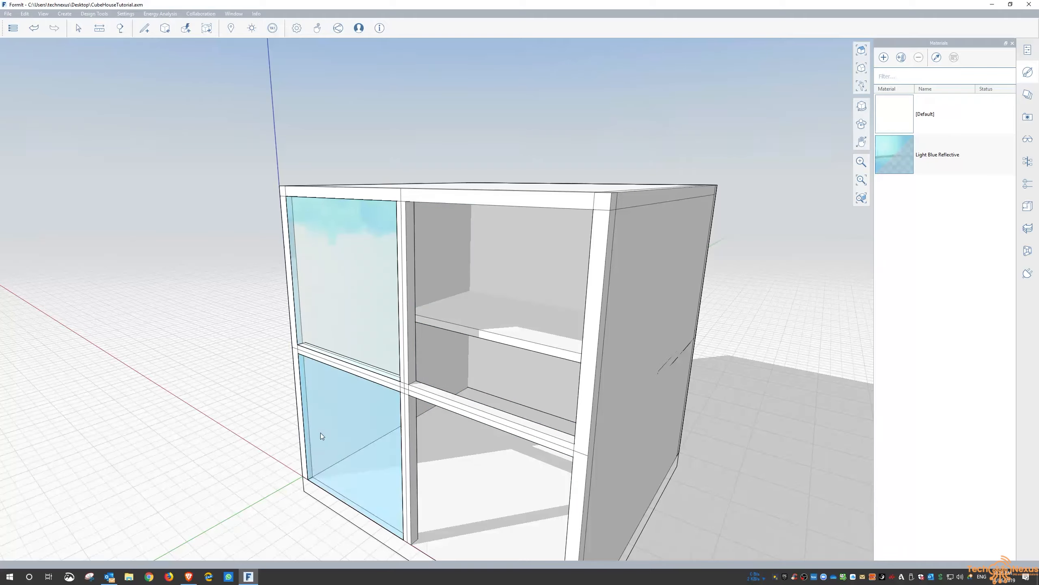
pyautogui.moveTo(320, 433); pyautogui.dragTo(342, 399, button='right')
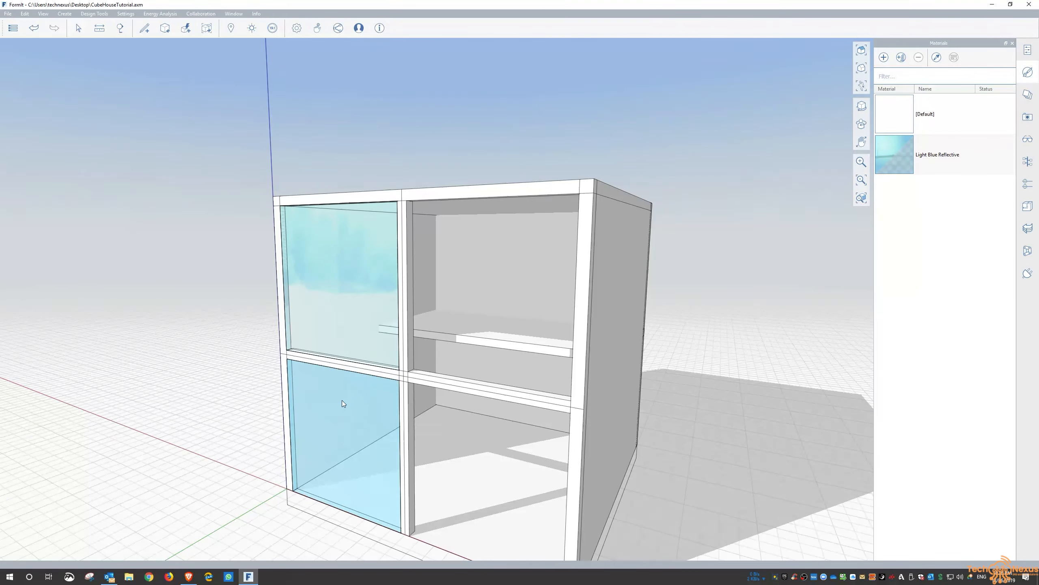
pyautogui.click(341, 399)
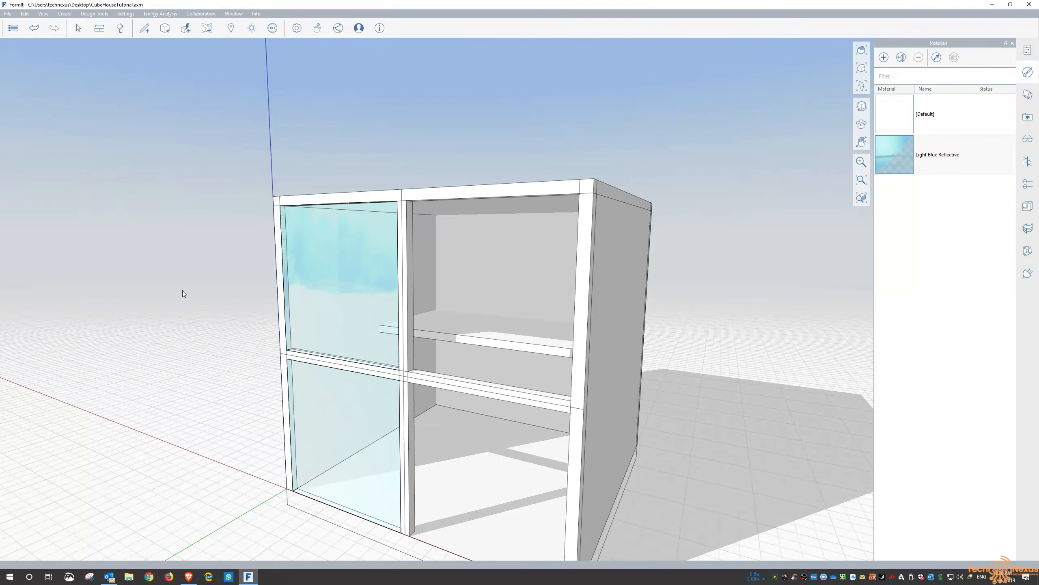
pyautogui.rightClick(202, 309)
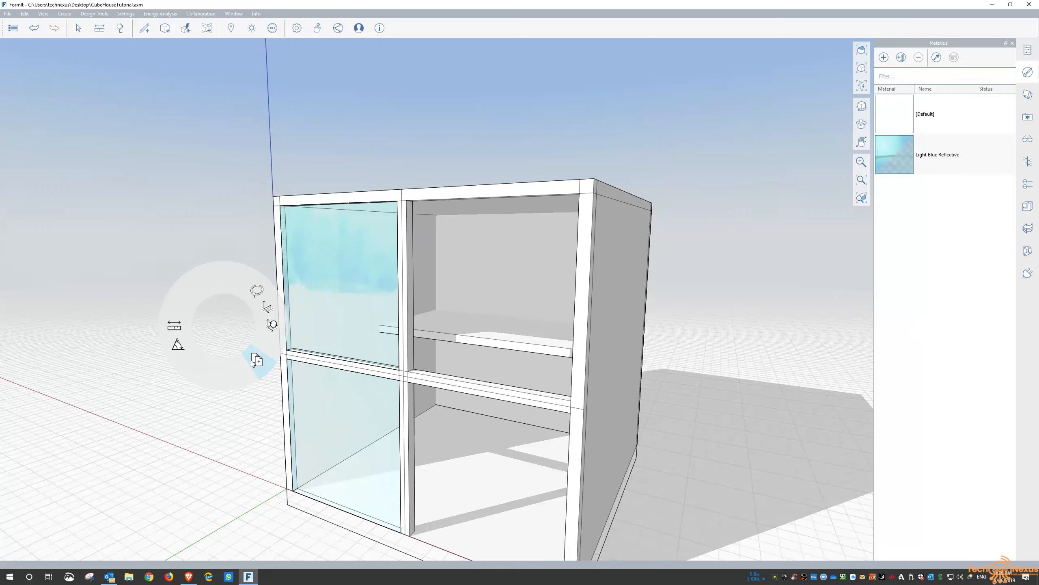
pyautogui.click(251, 360)
pyautogui.scroll(3, 418, 373)
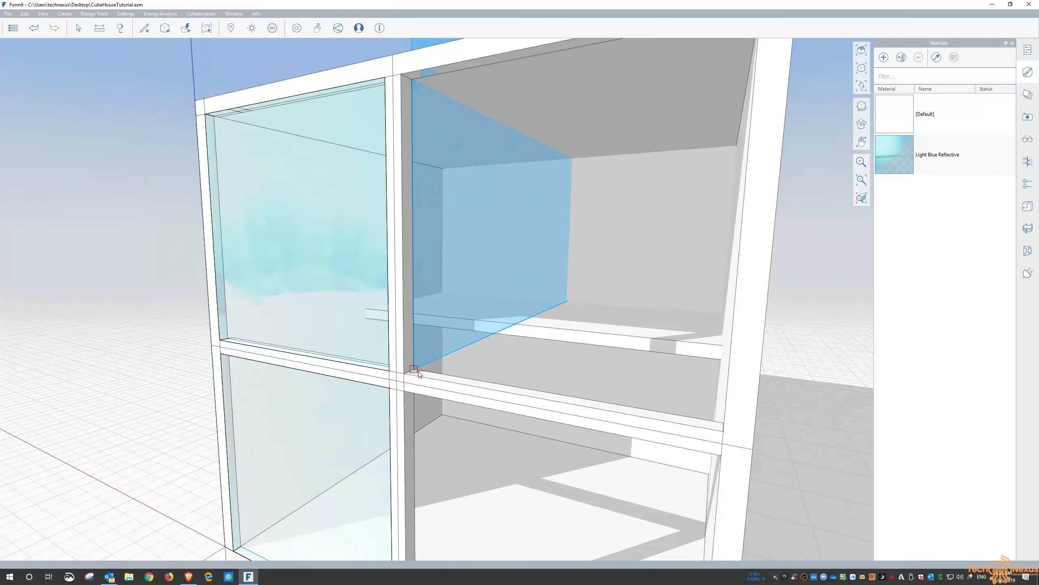
pyautogui.scroll(-5, 419, 374)
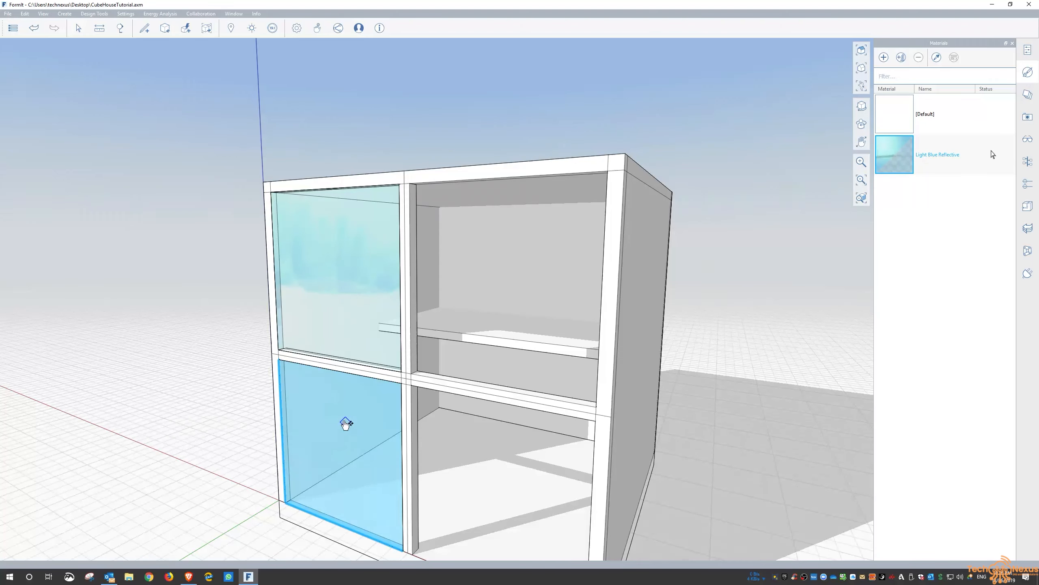
# Copy the lower-left glass panel and paste the duplicate into the upper-right opening of the south wall.
pyautogui.rightClick(331, 417)
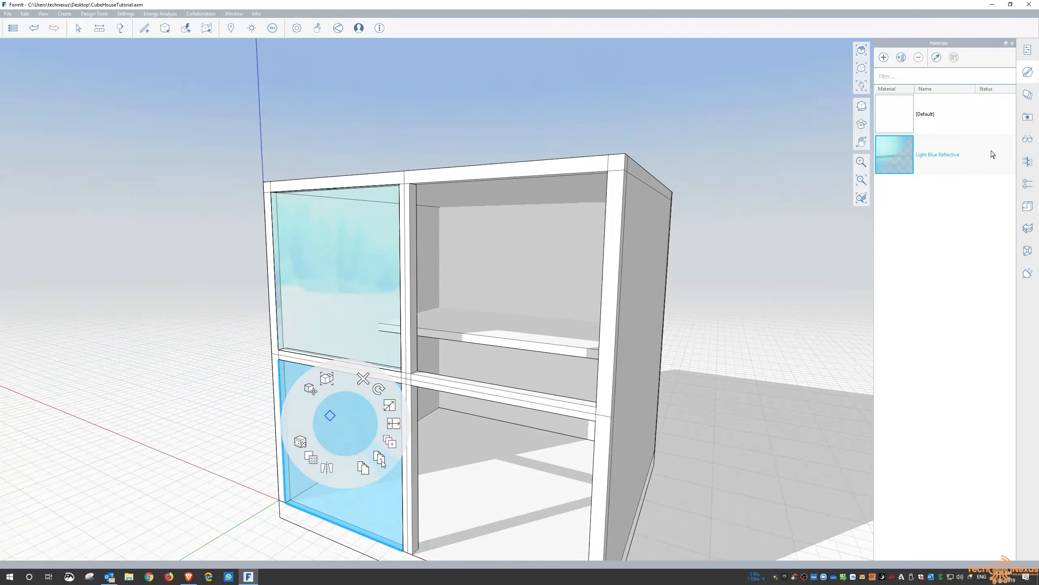
pyautogui.click(379, 458)
pyautogui.click(381, 459)
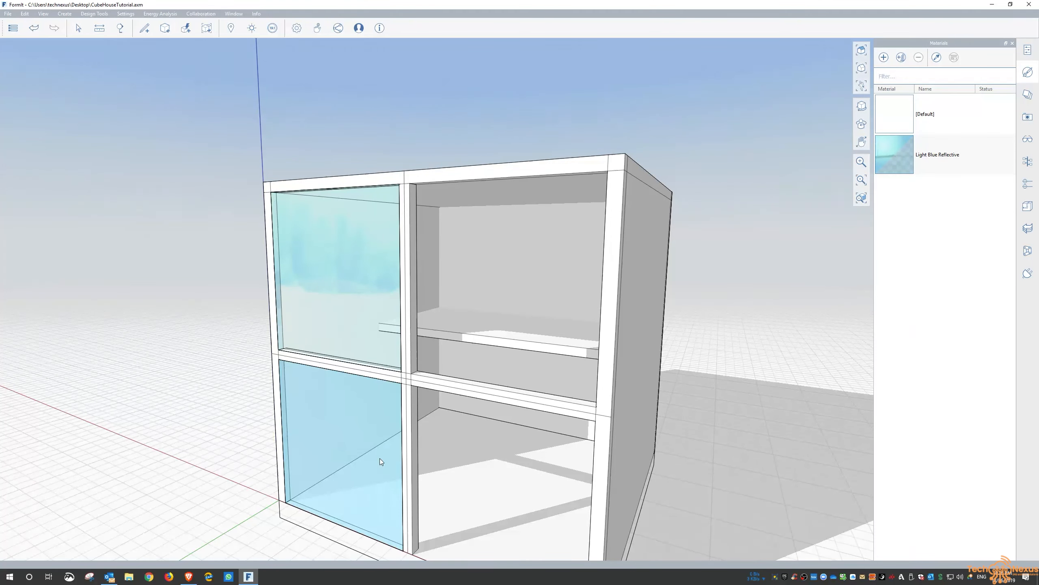
pyautogui.rightClick(328, 425)
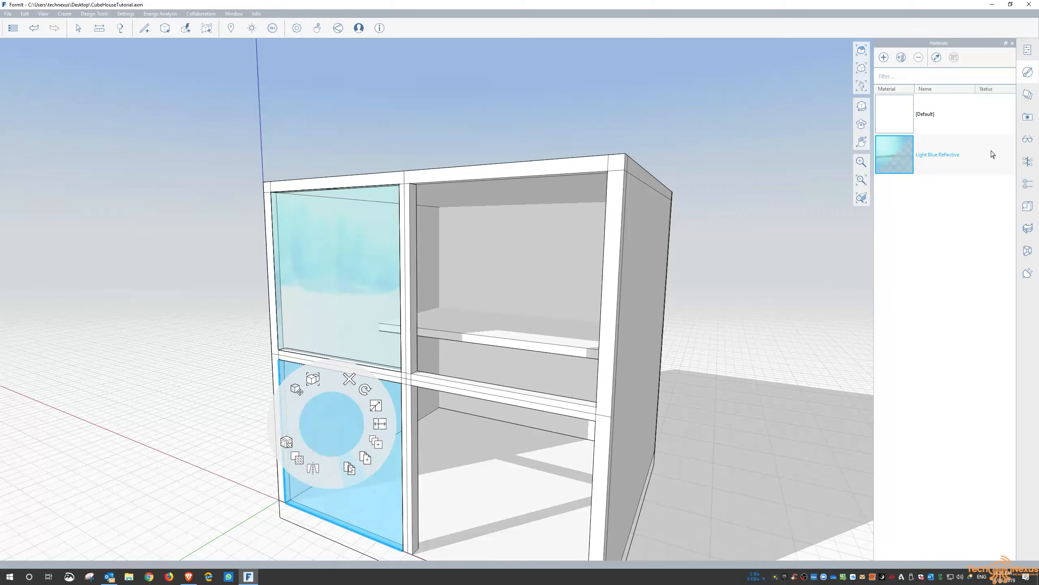
pyautogui.click(349, 469)
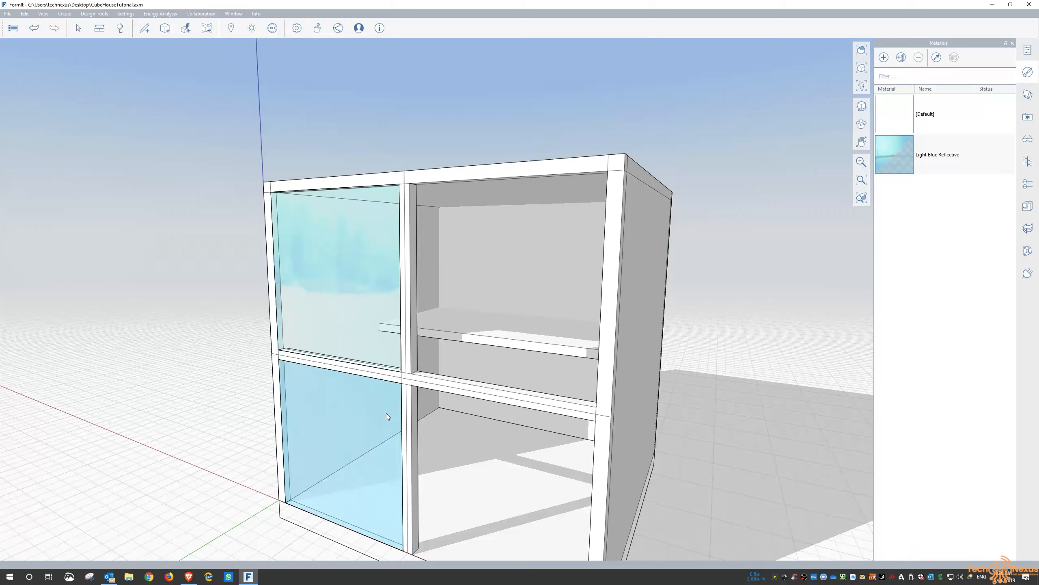
pyautogui.click(333, 400)
pyautogui.rightClick(193, 394)
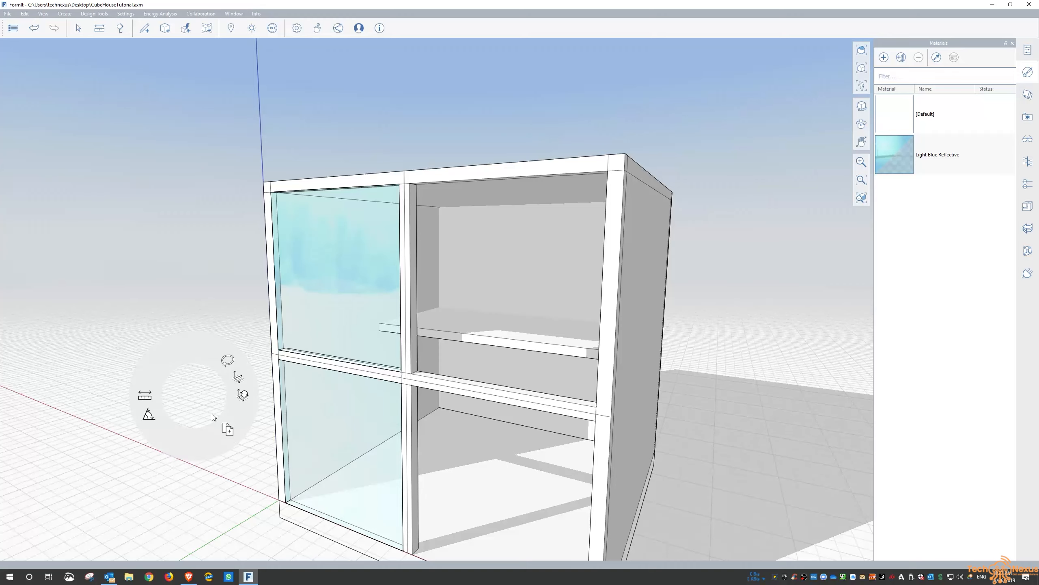
pyautogui.click(226, 429)
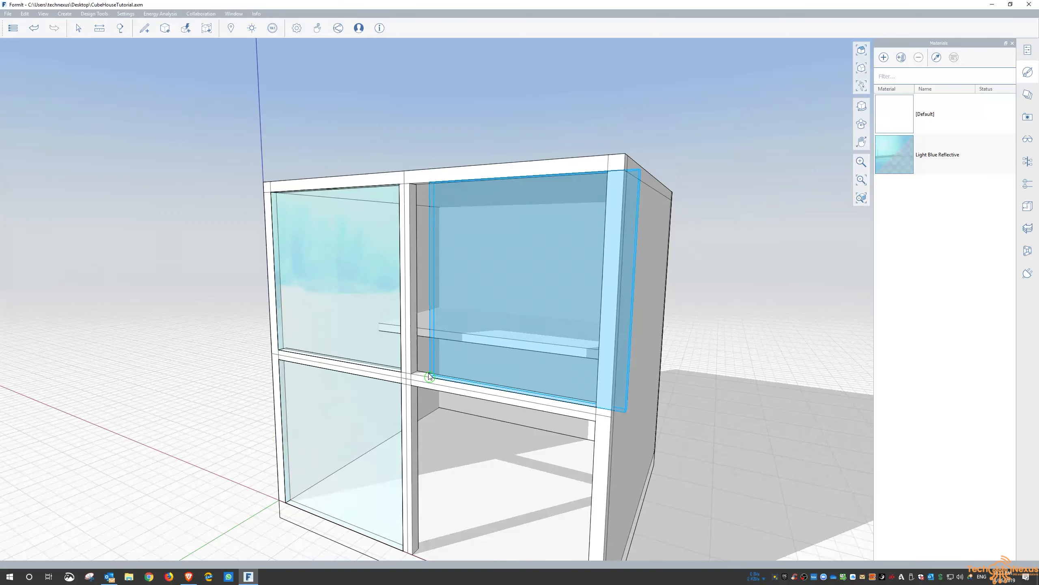
pyautogui.scroll(5, 395, 372)
pyautogui.click(396, 372)
pyautogui.click(991, 152)
pyautogui.scroll(-3, 431, 326)
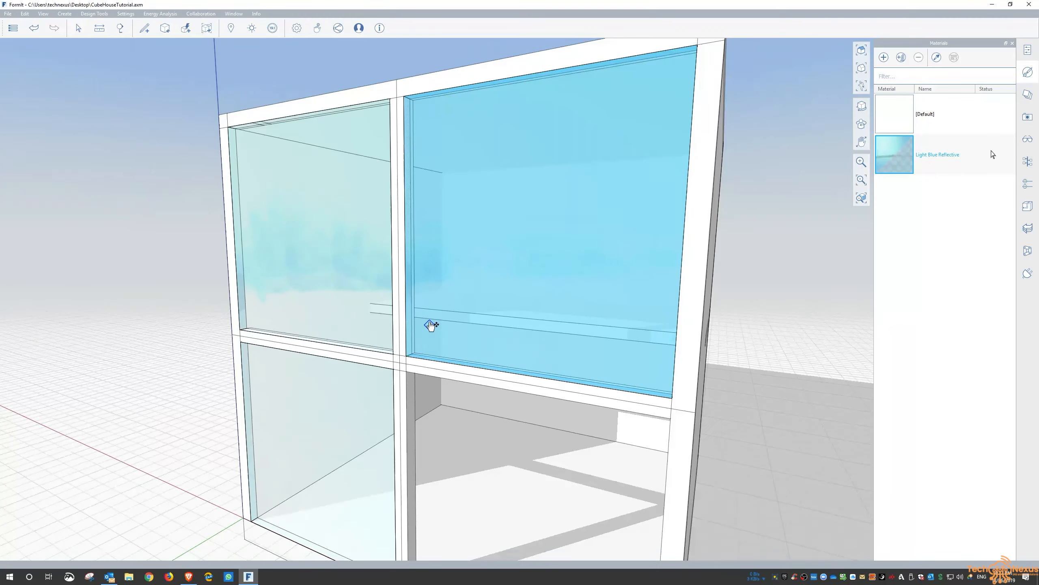
pyautogui.scroll(-3, 413, 398)
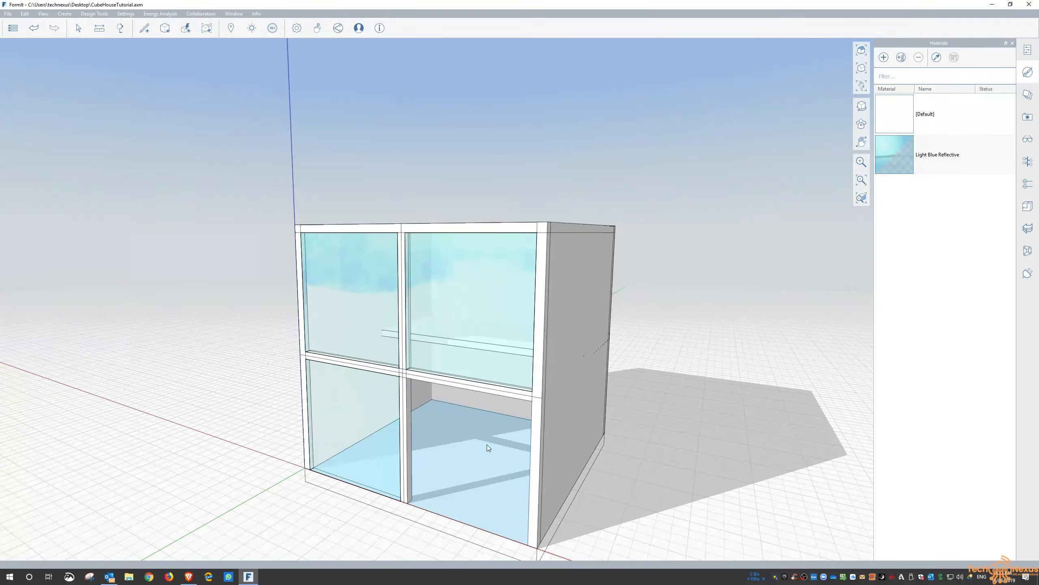
# Examine the glazed south wall and its open lower-right bay from several angles around the house.
pyautogui.scroll(-1, 597, 431)
pyautogui.moveTo(597, 431); pyautogui.dragTo(611, 452, button='middle')
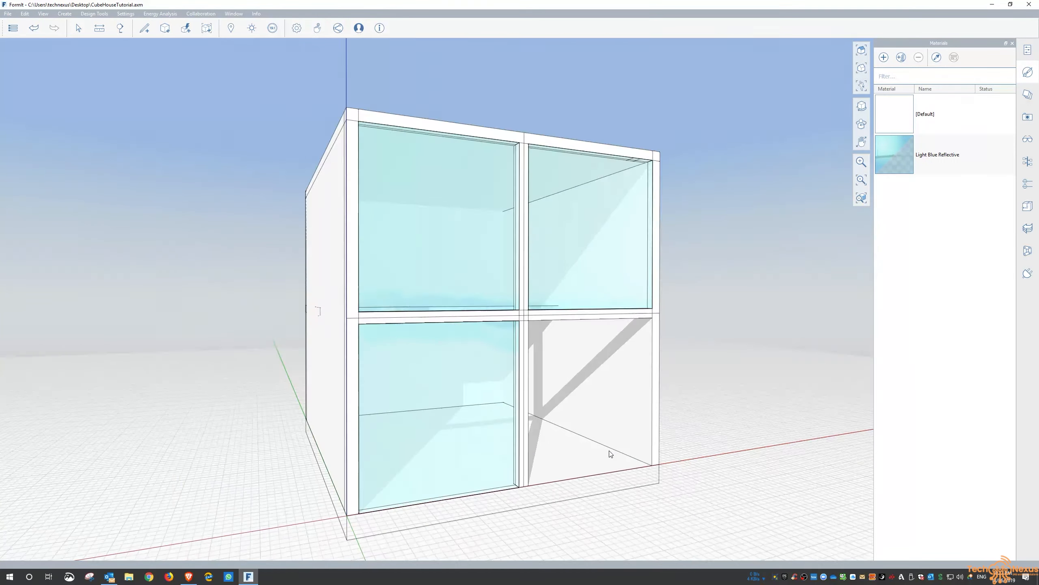
pyautogui.scroll(5, 548, 407)
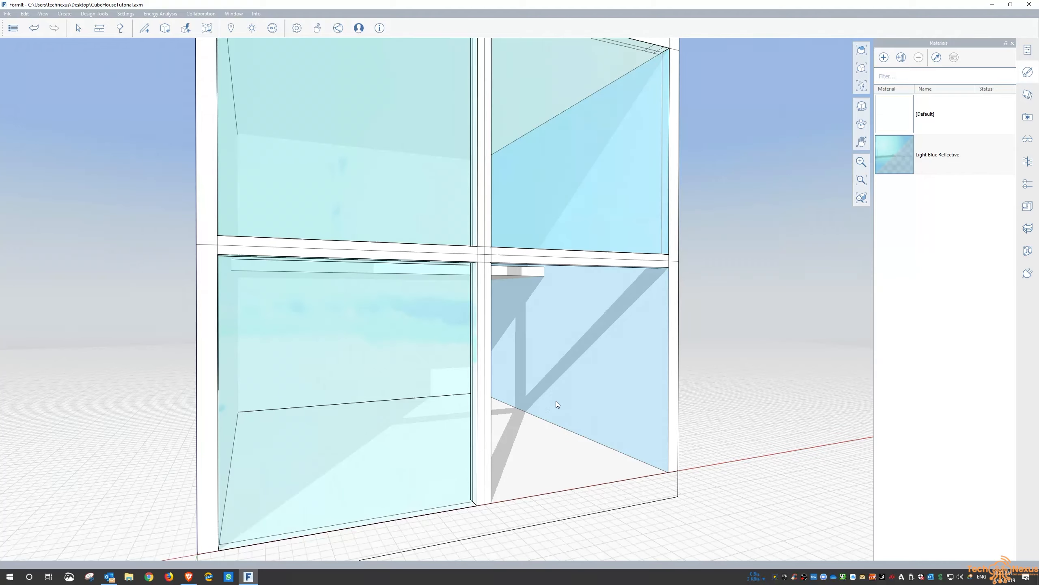
pyautogui.scroll(-5, 556, 404)
pyautogui.moveTo(549, 389); pyautogui.dragTo(622, 432, button='middle')
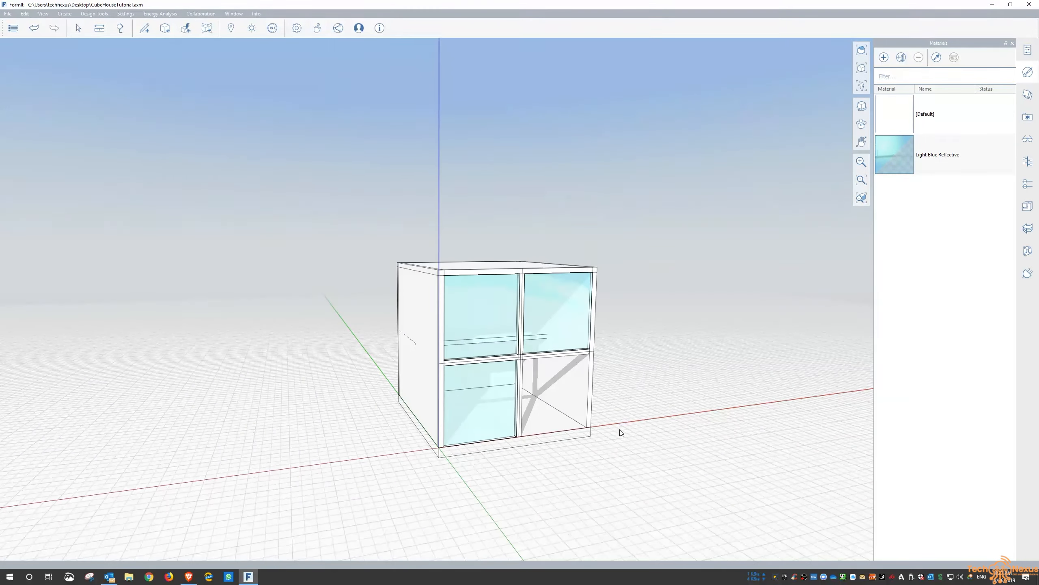
pyautogui.scroll(4, 507, 372)
pyautogui.moveTo(606, 385); pyautogui.dragTo(490, 404, button='middle')
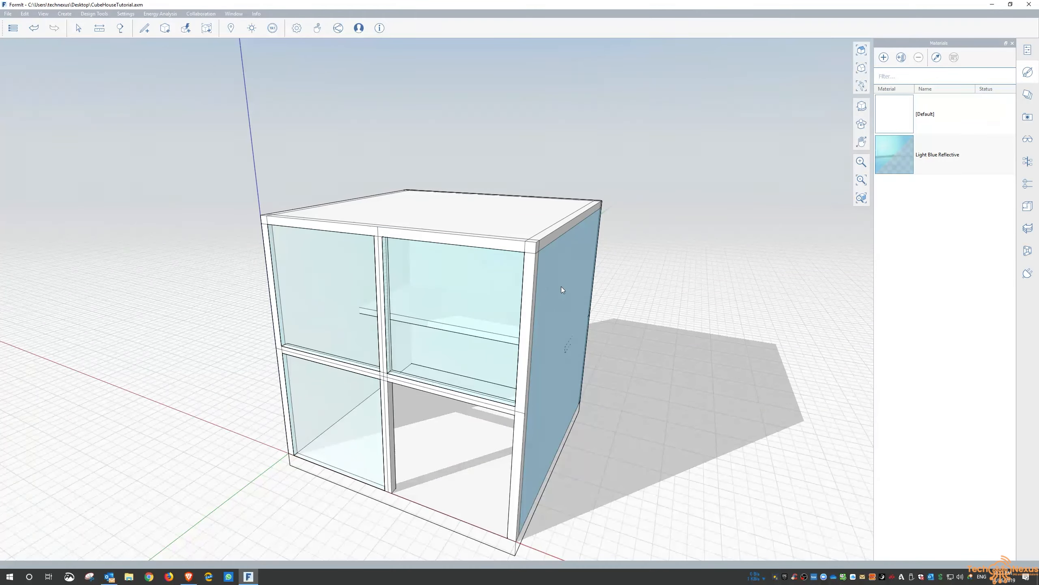
pyautogui.moveTo(406, 366); pyautogui.dragTo(459, 373, button='middle')
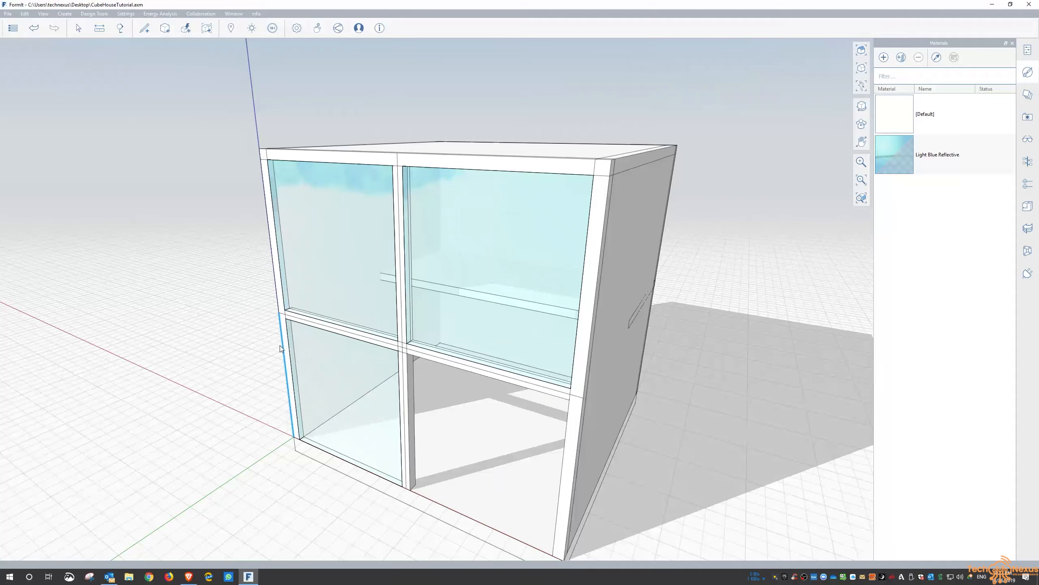
pyautogui.moveTo(421, 325); pyautogui.dragTo(389, 314, button='middle')
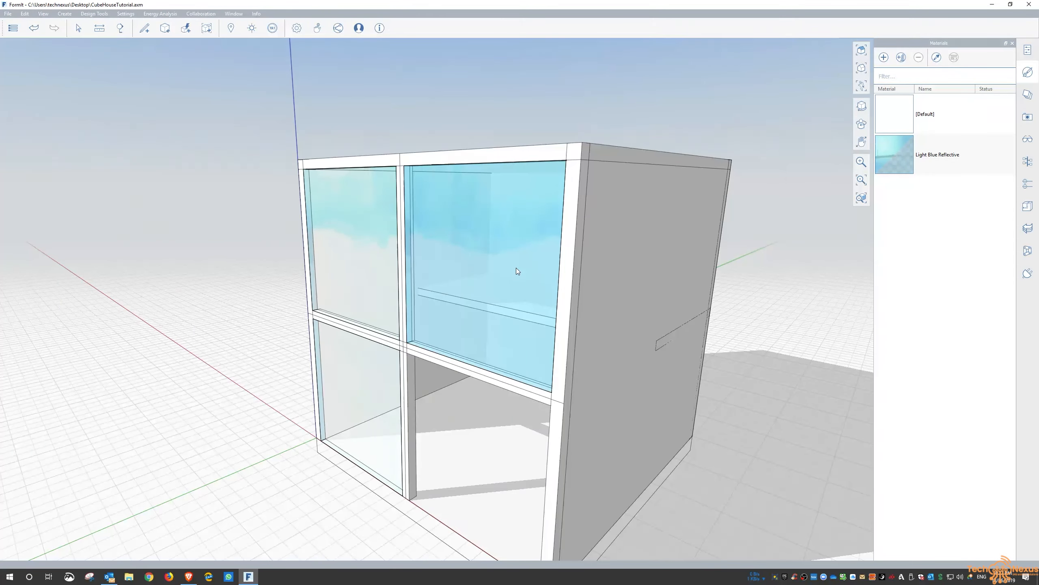
# Assign the solid side wall adjoining the open lower-right bay to the East Wall layer.
pyautogui.click(1029, 162)
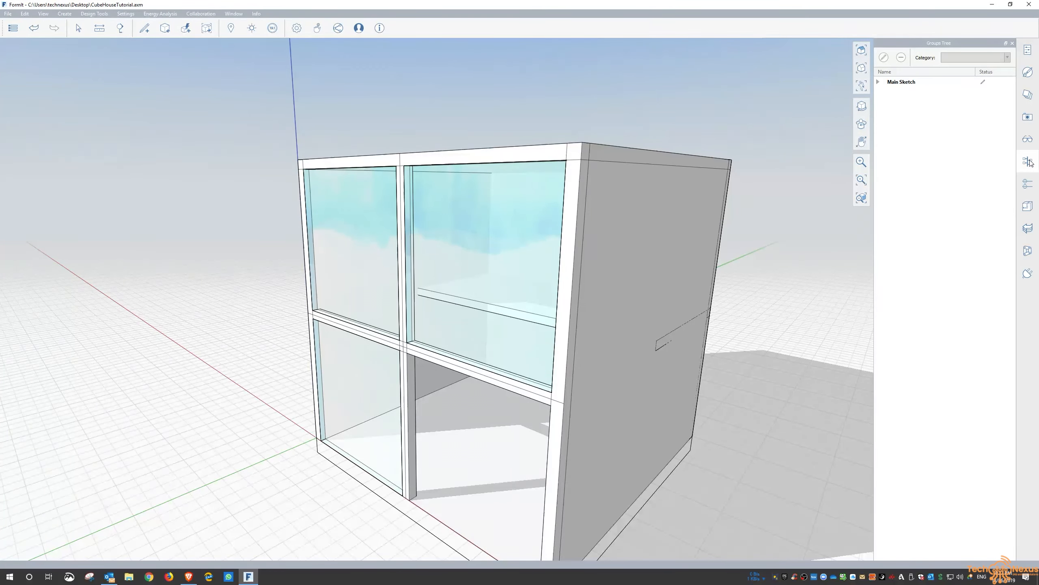
pyautogui.click(1026, 186)
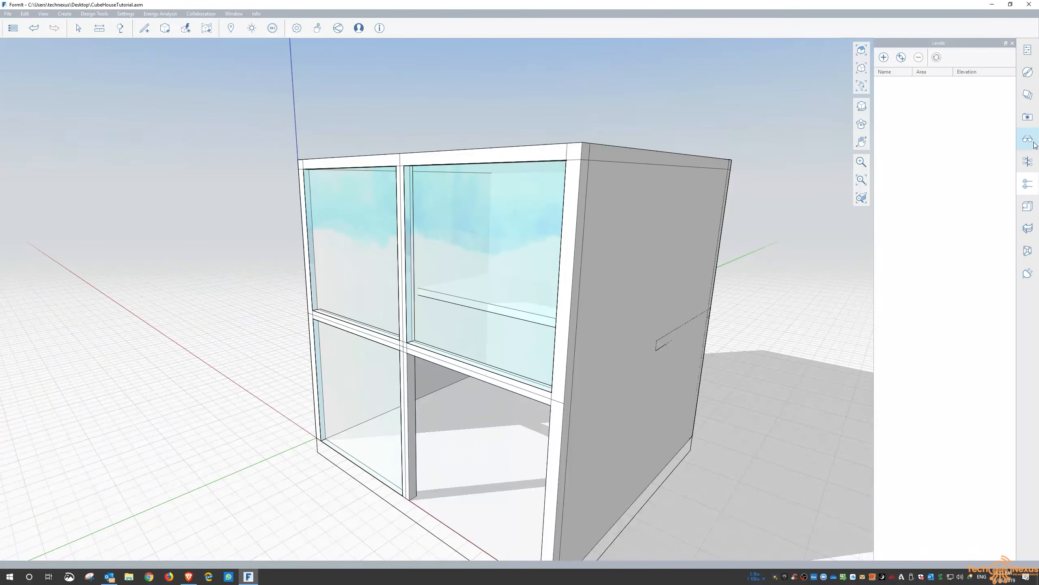
pyautogui.click(1027, 94)
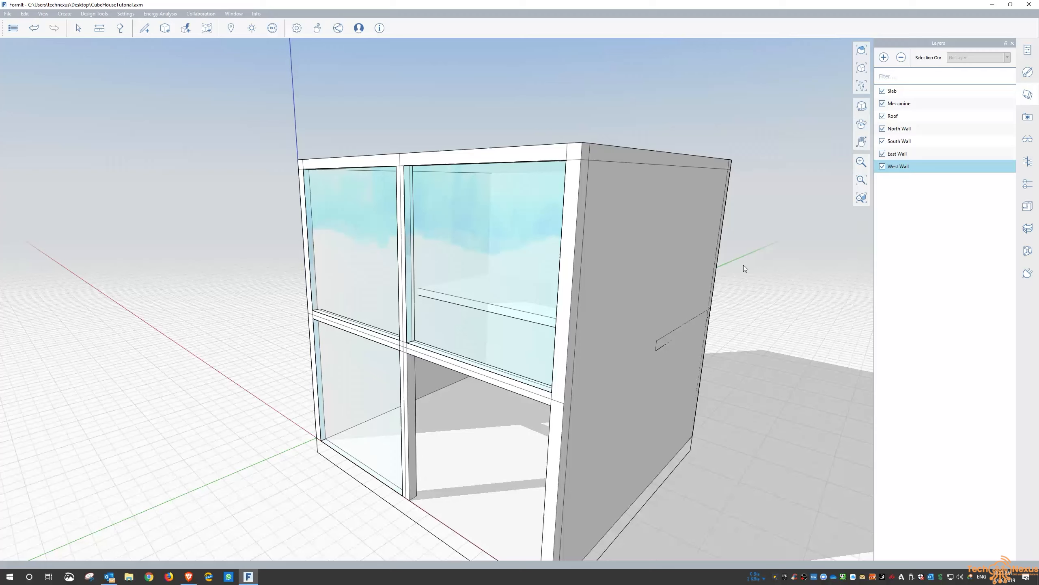
pyautogui.doubleClick(625, 252)
pyautogui.press('Escape')
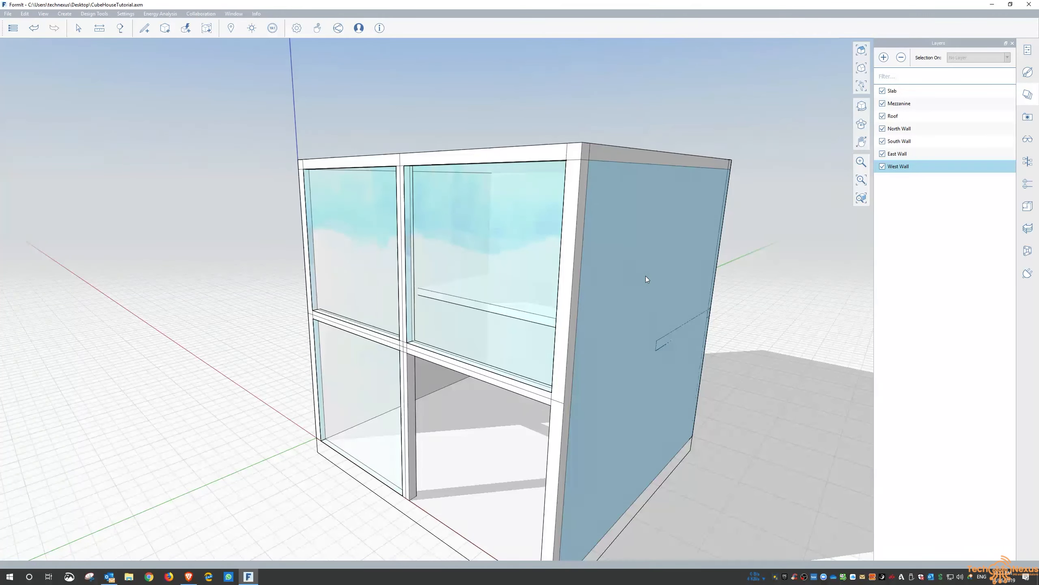
pyautogui.click(686, 269)
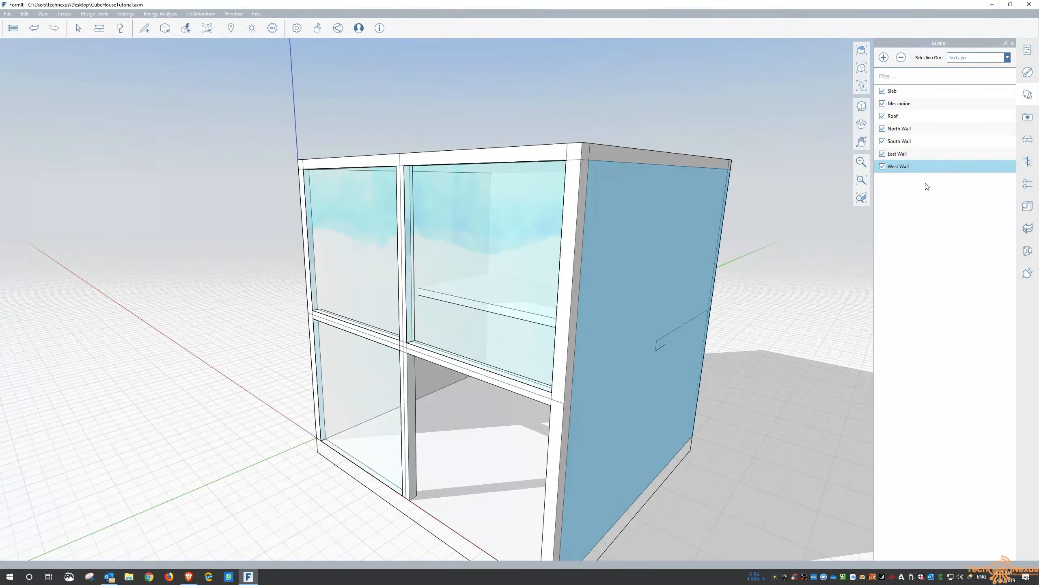
pyautogui.click(1007, 59)
pyautogui.click(990, 98)
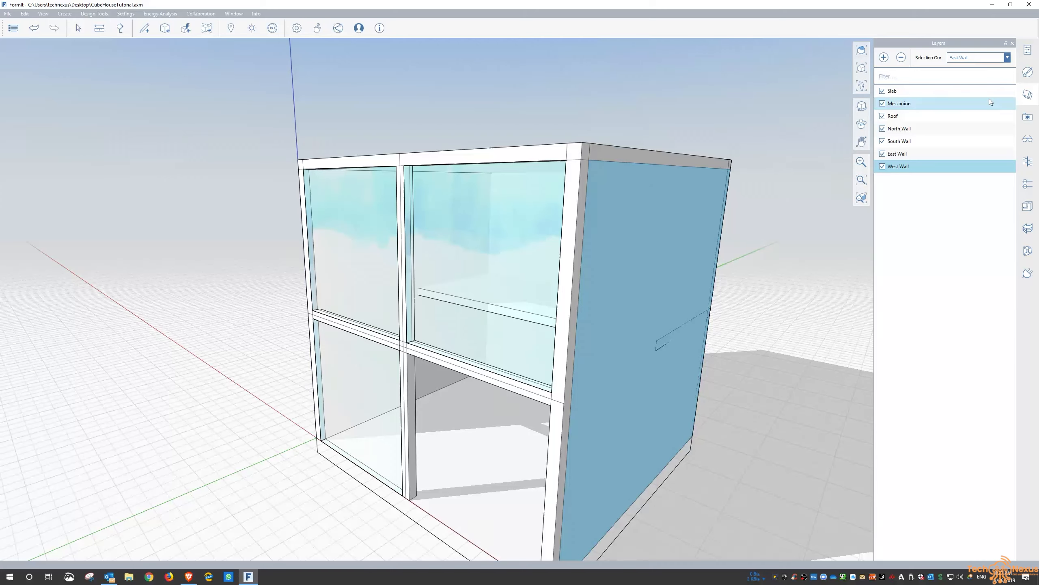
# Toggle the East Wall layer's visibility off and back on to check the assignment, and clear the selection.
pyautogui.click(882, 154)
pyautogui.click(883, 154)
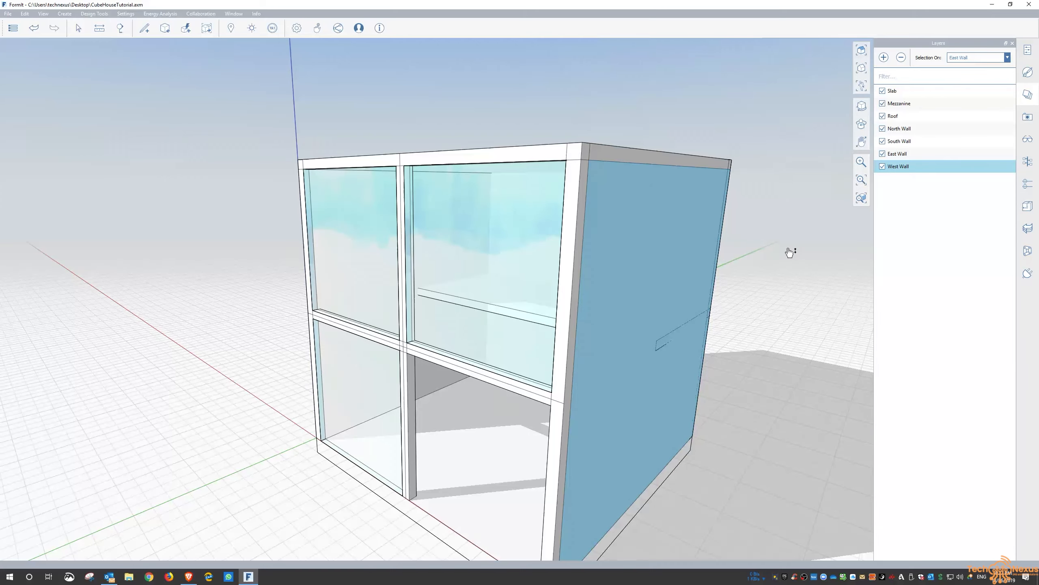
pyautogui.click(789, 250)
# Delete the leftover construction lines on the upper half of the south wall's vertical mullion and the top frame above it.
pyautogui.moveTo(673, 252); pyautogui.dragTo(575, 282, button='middle')
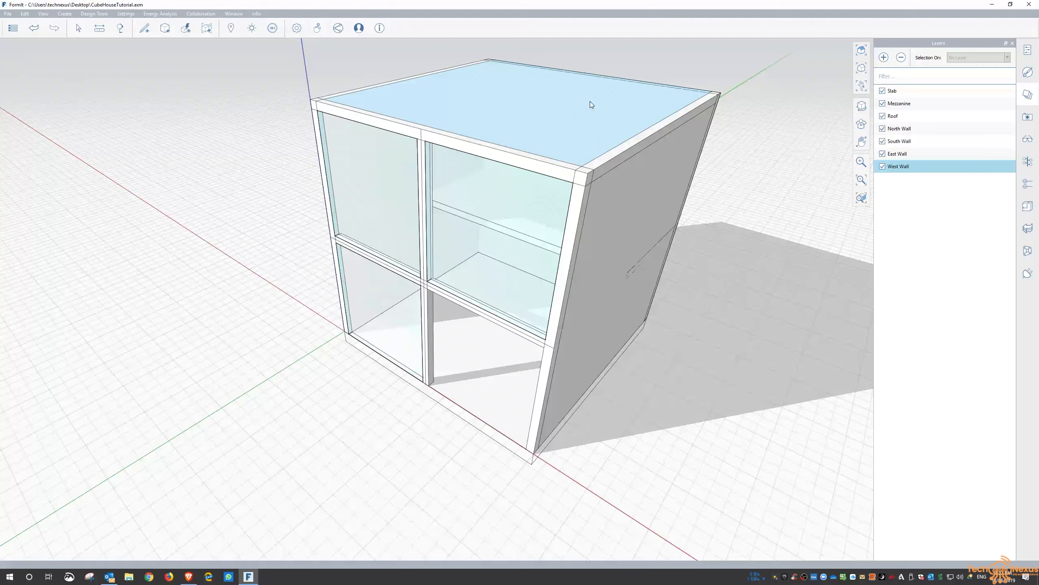
pyautogui.moveTo(554, 116); pyautogui.dragTo(626, 270, button='middle')
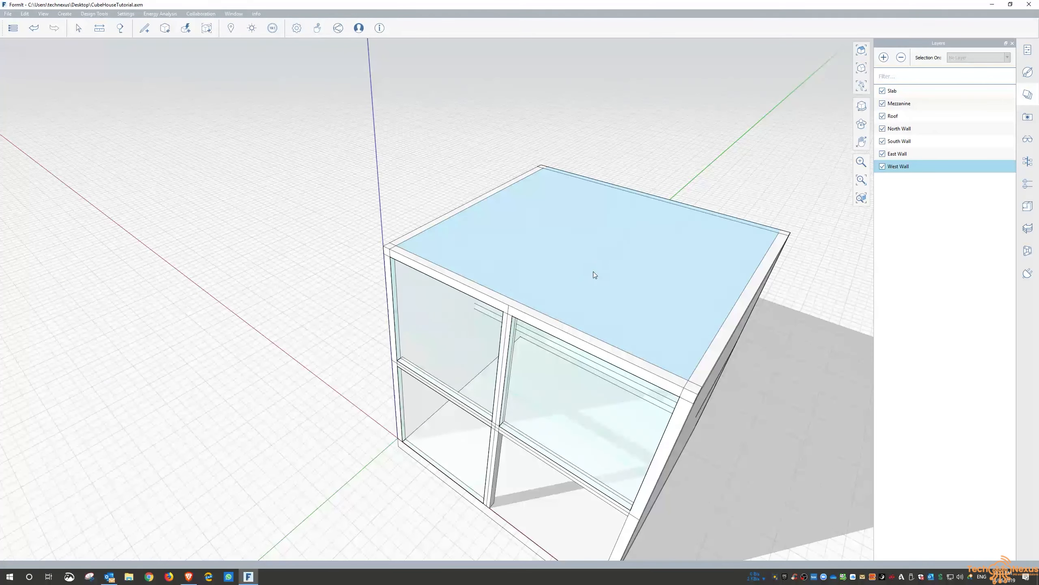
pyautogui.scroll(3, 505, 299)
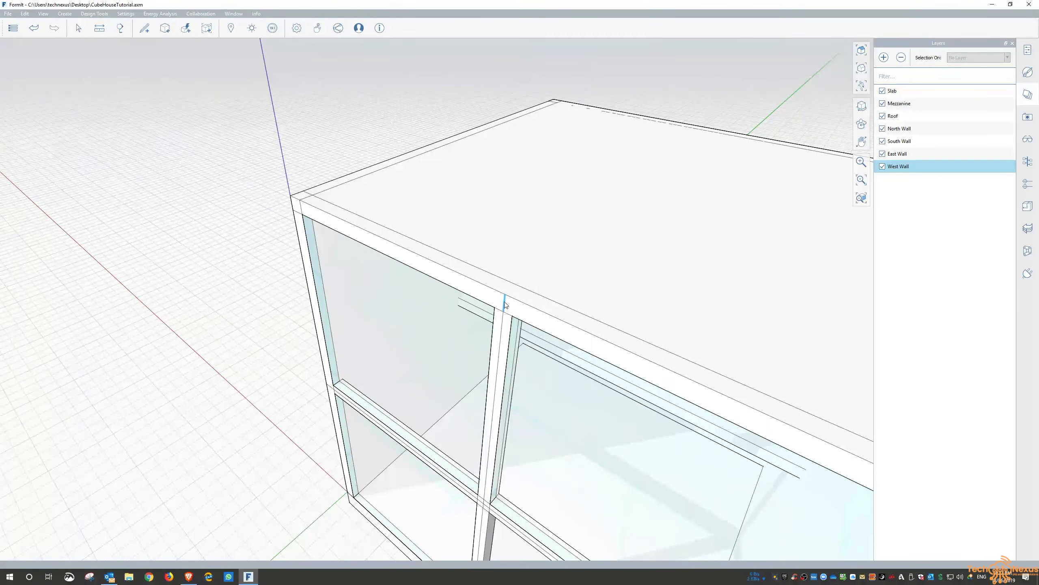
pyautogui.scroll(2, 504, 311)
pyautogui.scroll(2, 504, 315)
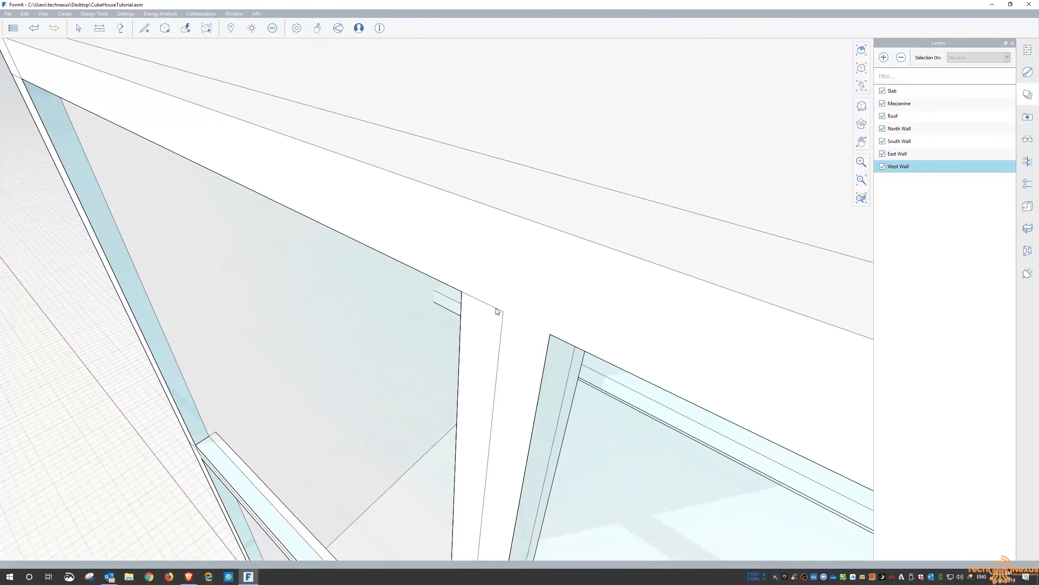
pyautogui.click(503, 312)
pyautogui.press('Escape')
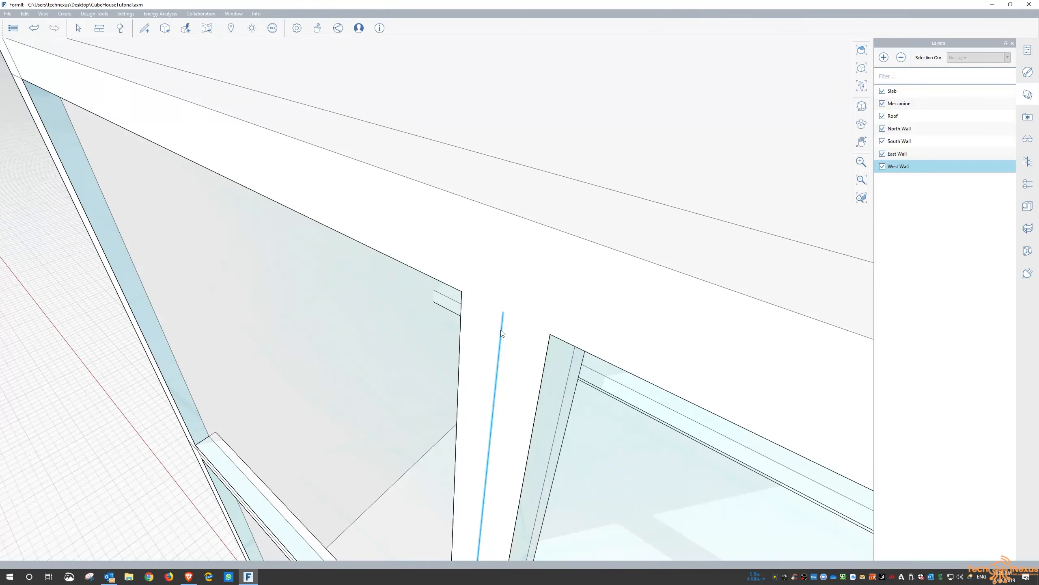
pyautogui.scroll(-3, 484, 271)
pyautogui.scroll(-4, 484, 269)
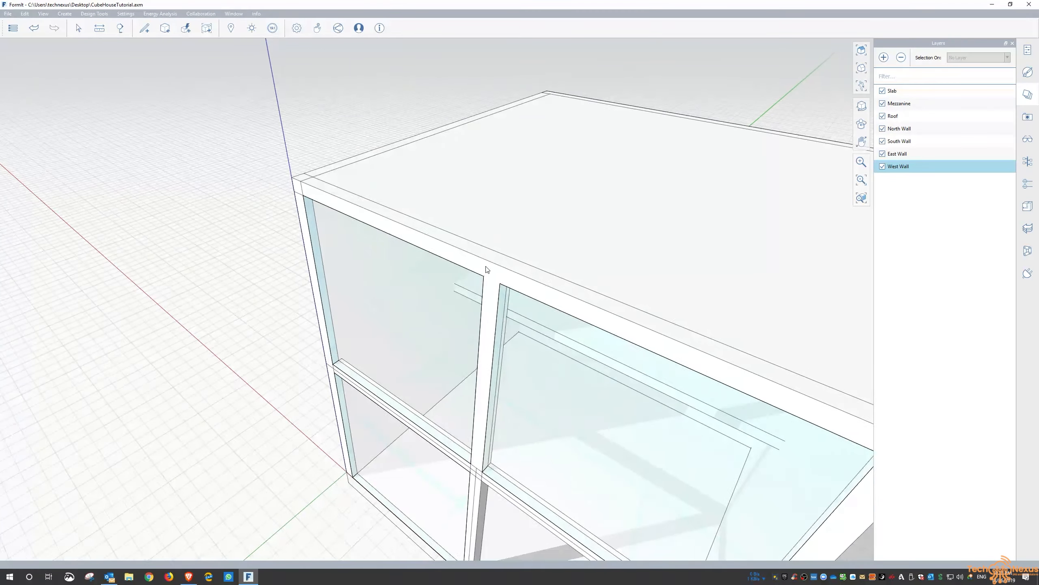
pyautogui.moveTo(506, 424); pyautogui.dragTo(416, 233, button='right')
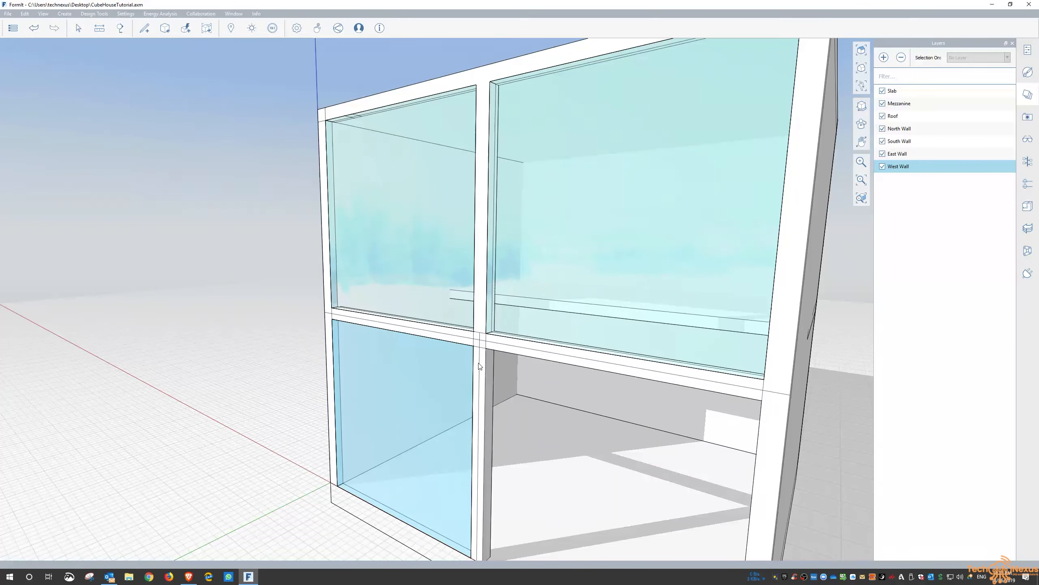
# Draw a vertical right-triangle face on the ground outside the east wall, with a 3 m base from the red axis and a 5 m upright side.
pyautogui.scroll(-3, 511, 344)
pyautogui.scroll(3, 566, 344)
pyautogui.moveTo(489, 349); pyautogui.dragTo(486, 380, button='right')
pyautogui.scroll(-6, 429, 309)
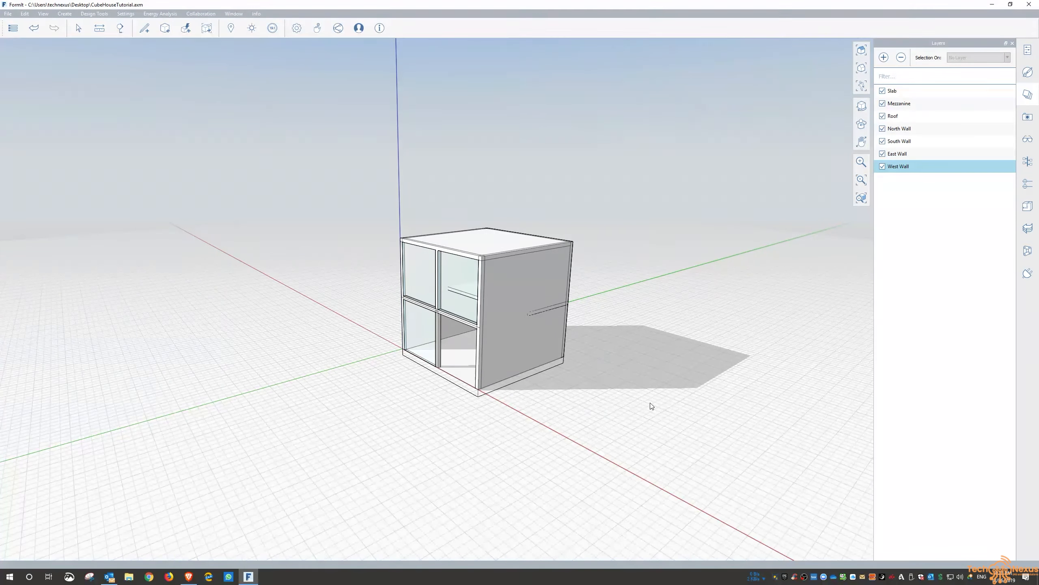
pyautogui.moveTo(620, 419); pyautogui.dragTo(525, 344, button='right')
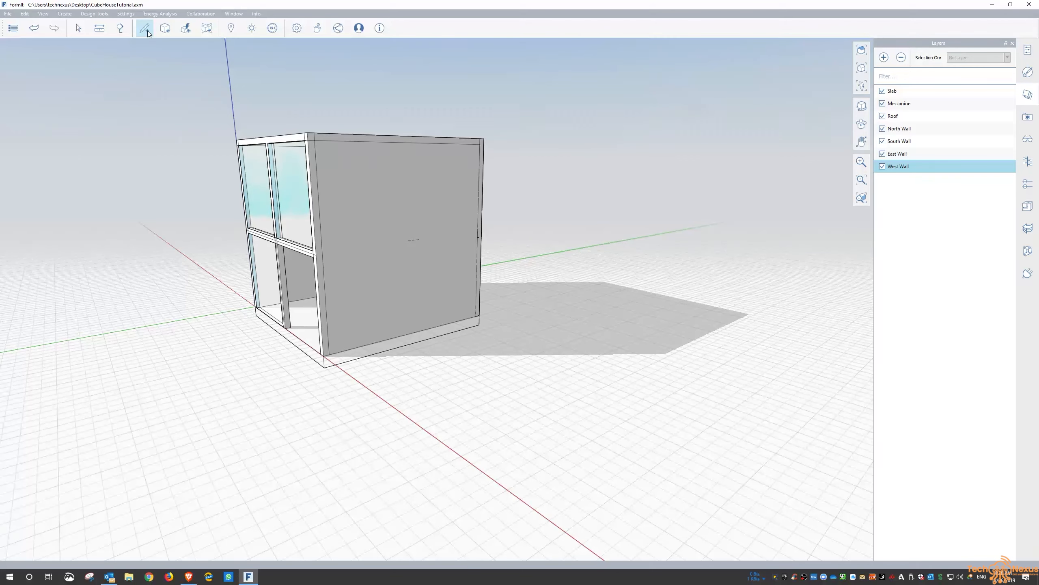
pyautogui.moveTo(430, 370); pyautogui.dragTo(423, 371, button='right')
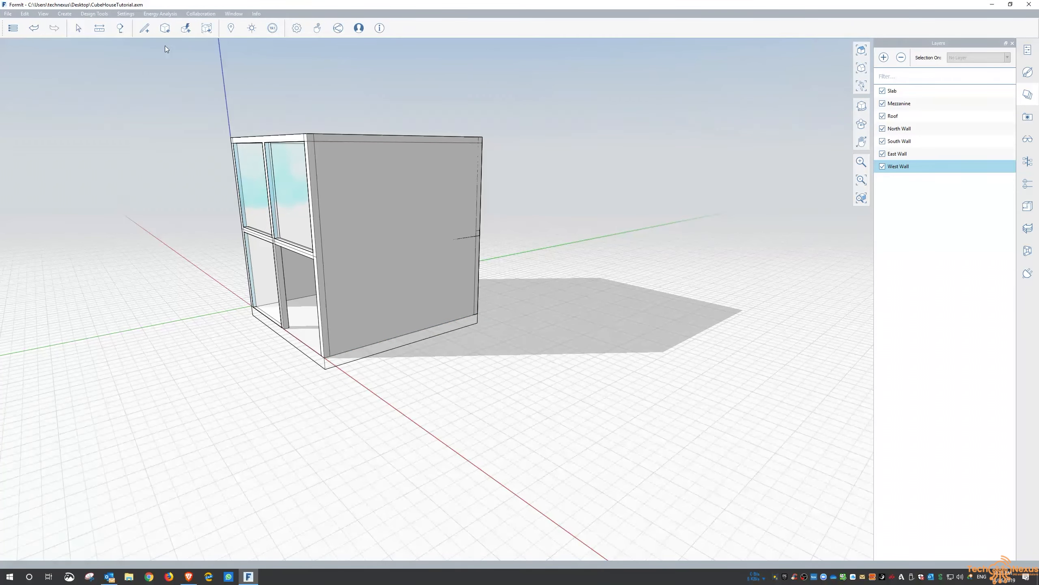
pyautogui.click(146, 47)
pyautogui.click(429, 432)
pyautogui.write('3')
pyautogui.press('Return')
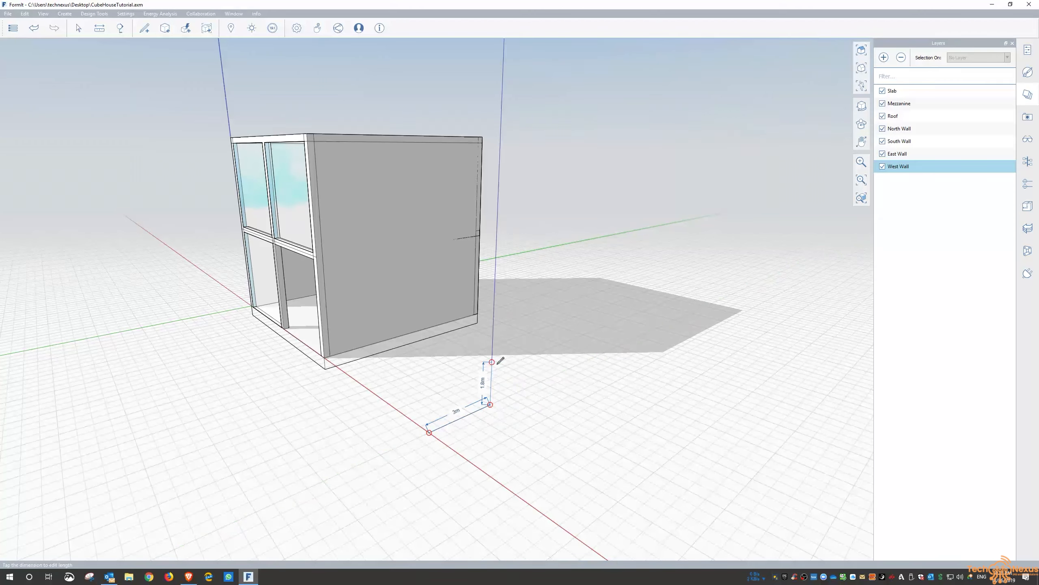
pyautogui.write('5')
pyautogui.press('Return')
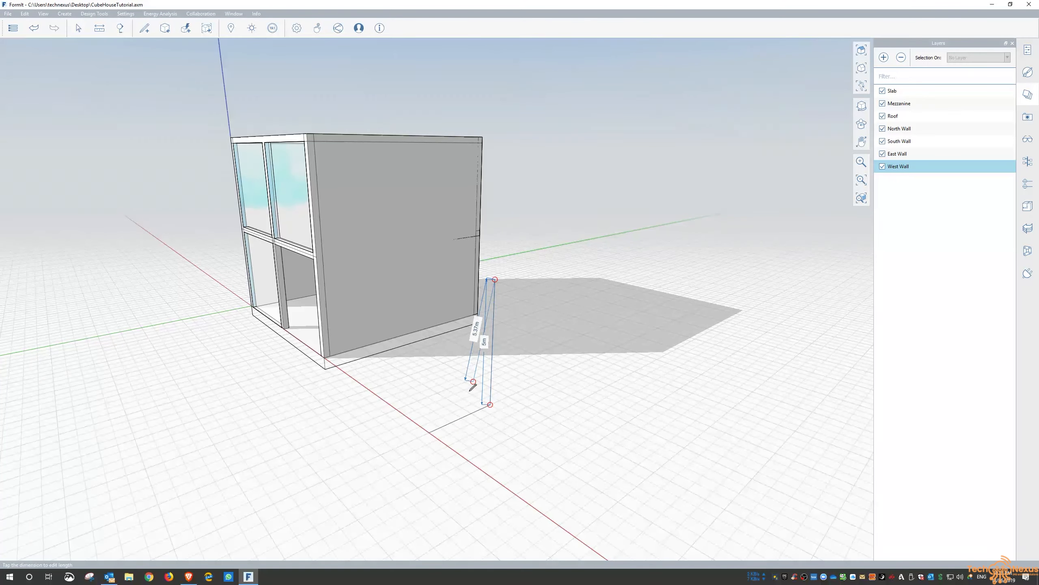
pyautogui.click(429, 432)
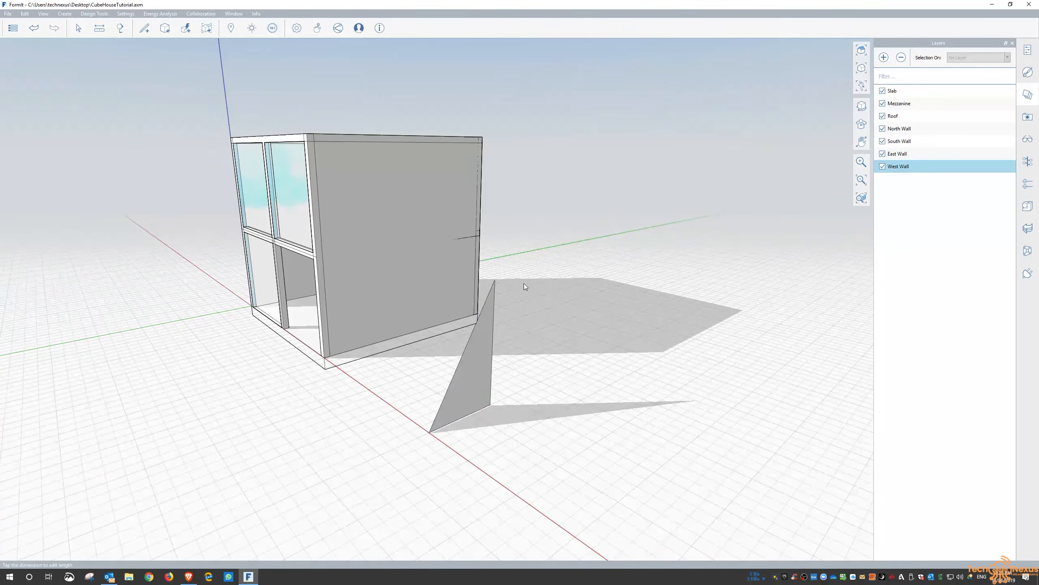
# Draw a line 0.5 m down the triangle's upright edge from its apex, and continue it horizontally across to the sloping edge.
pyautogui.scroll(3, 449, 437)
pyautogui.scroll(-5, 450, 436)
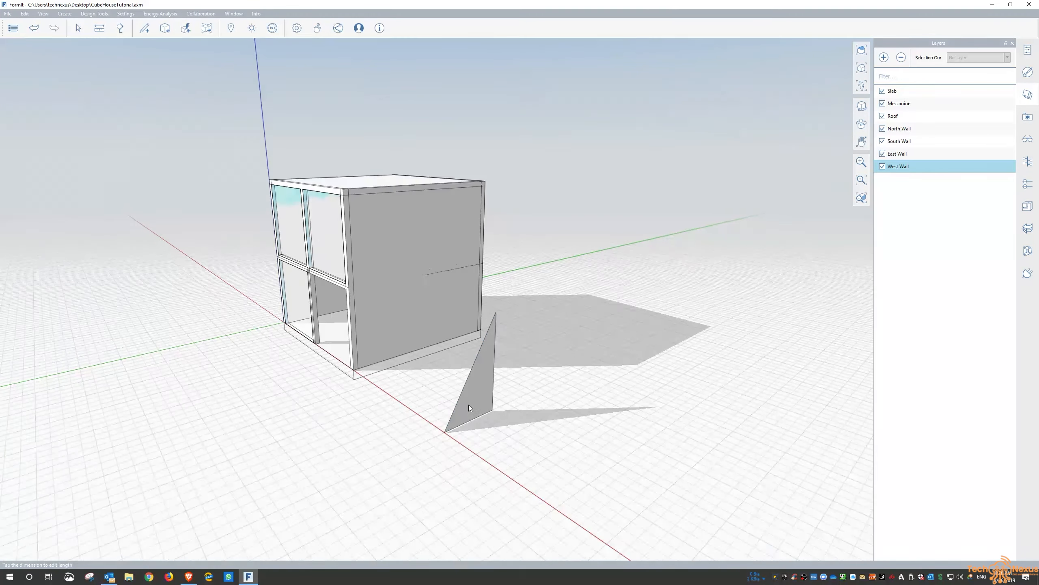
pyautogui.scroll(4, 469, 405)
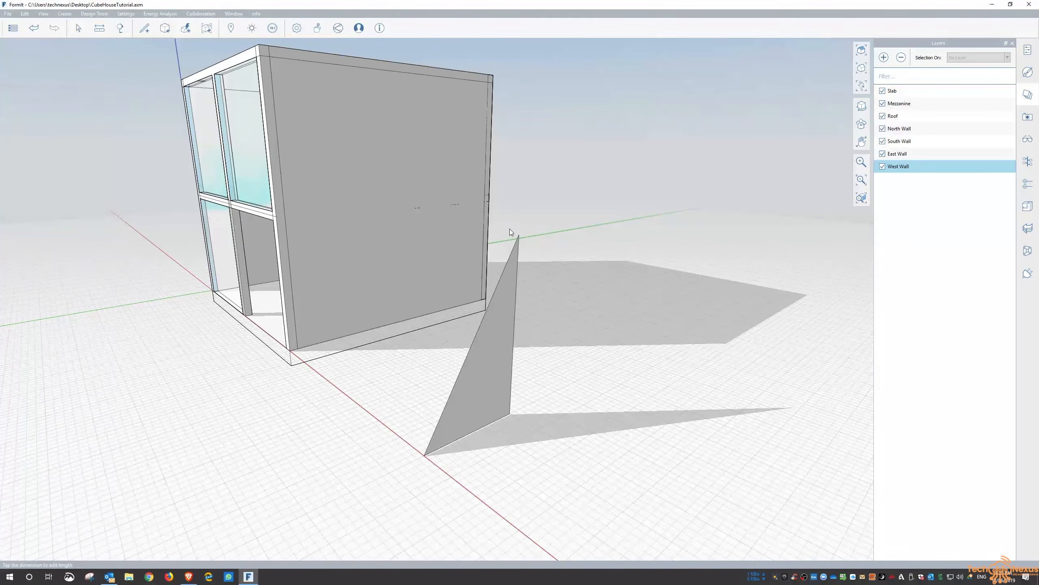
pyautogui.scroll(5, 532, 279)
pyautogui.scroll(-2, 521, 277)
pyautogui.moveTo(612, 320); pyautogui.dragTo(638, 333, button='right')
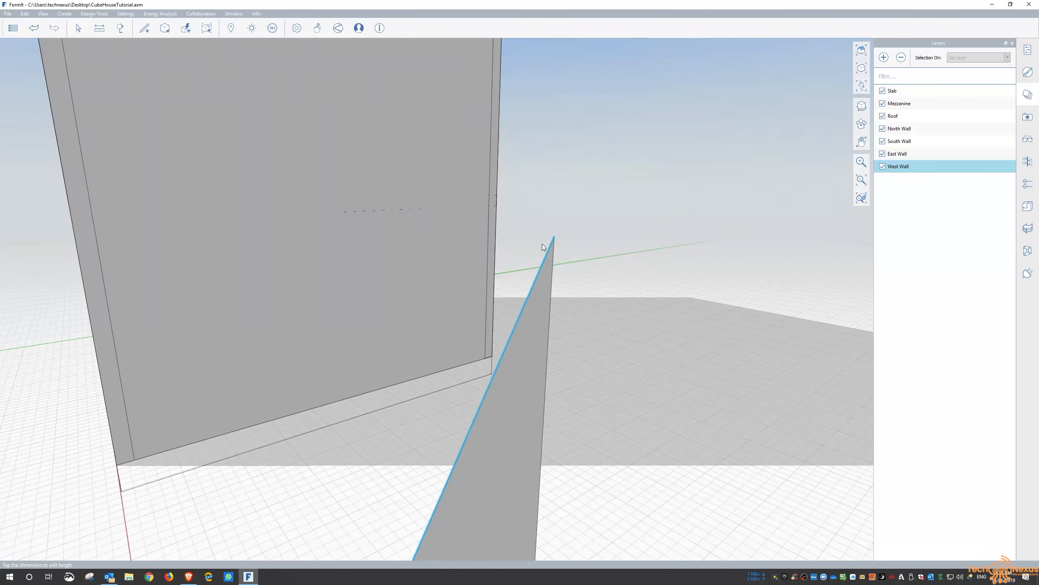
pyautogui.click(143, 45)
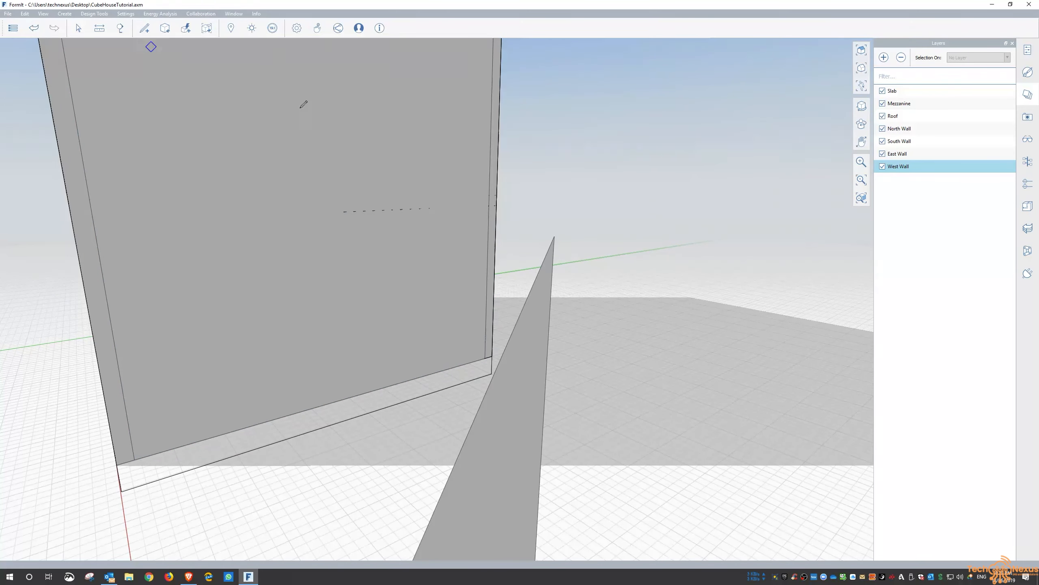
pyautogui.click(554, 236)
pyautogui.write('.5')
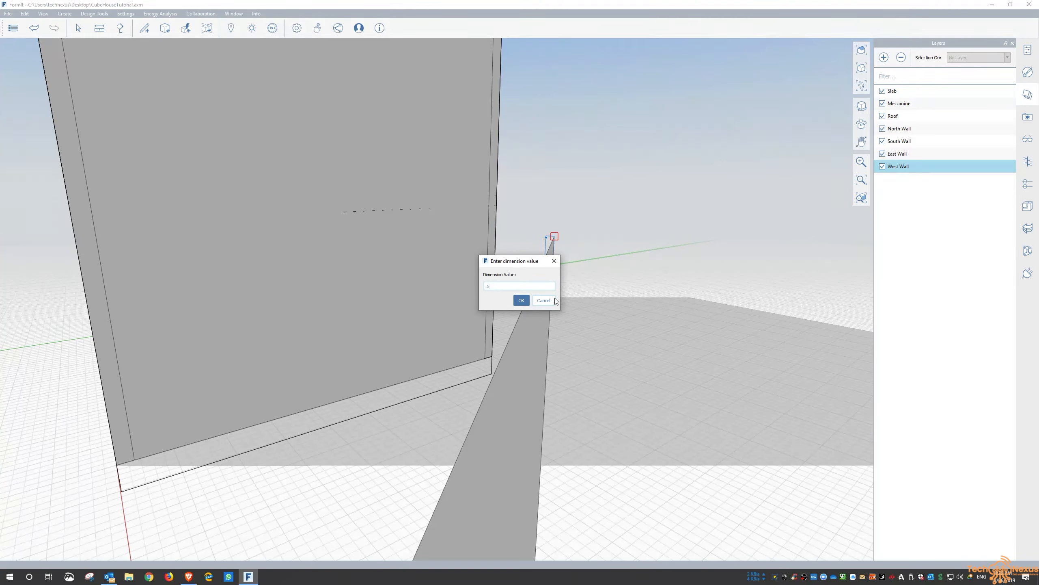
pyautogui.press('Return')
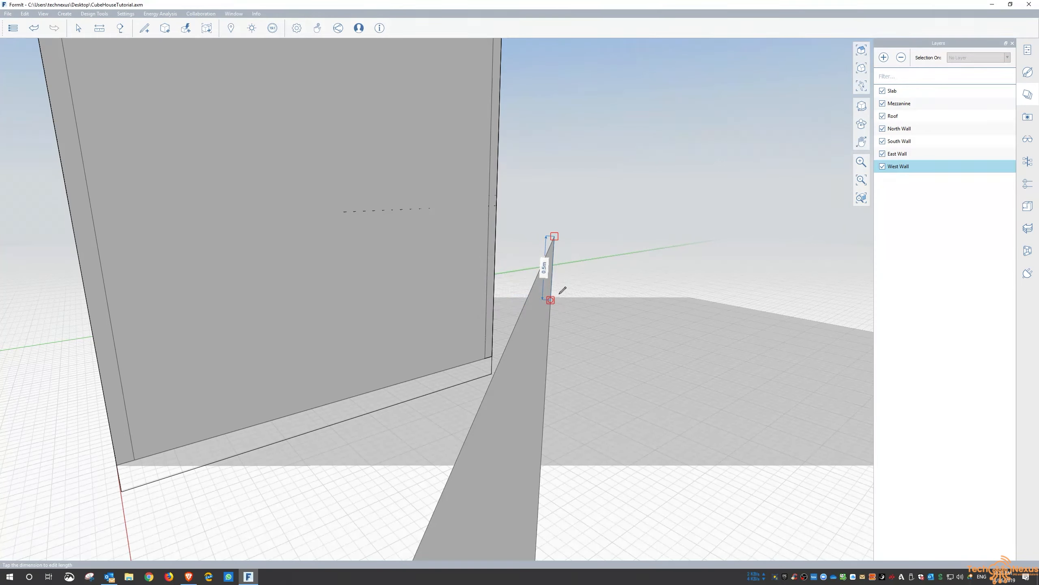
pyautogui.click(531, 302)
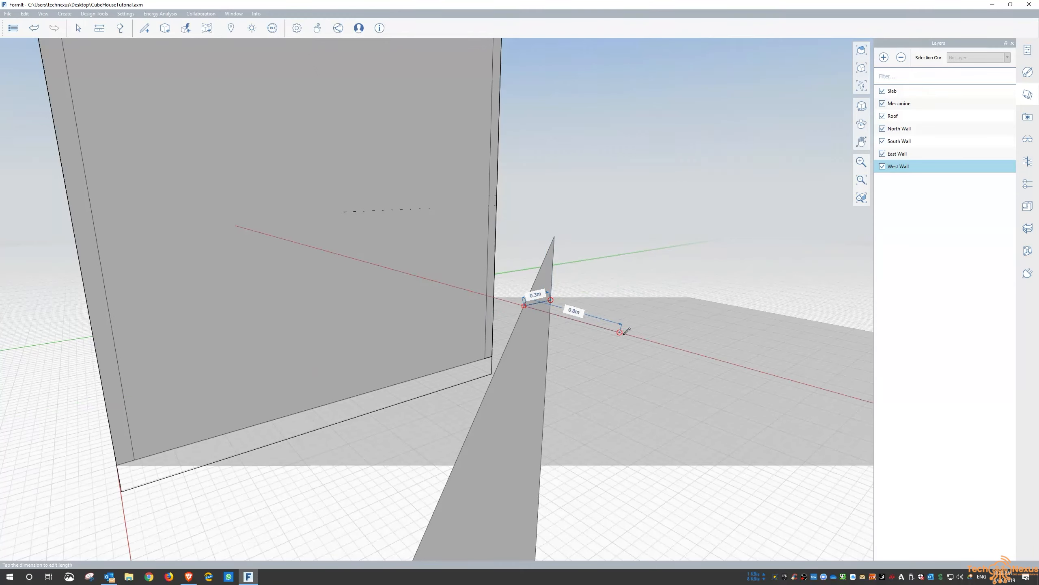
# Complete the first stair tread's outline beside the triangle, 1 m long and 0.3 m deep, closing it at the upright edge.
pyautogui.write('1')
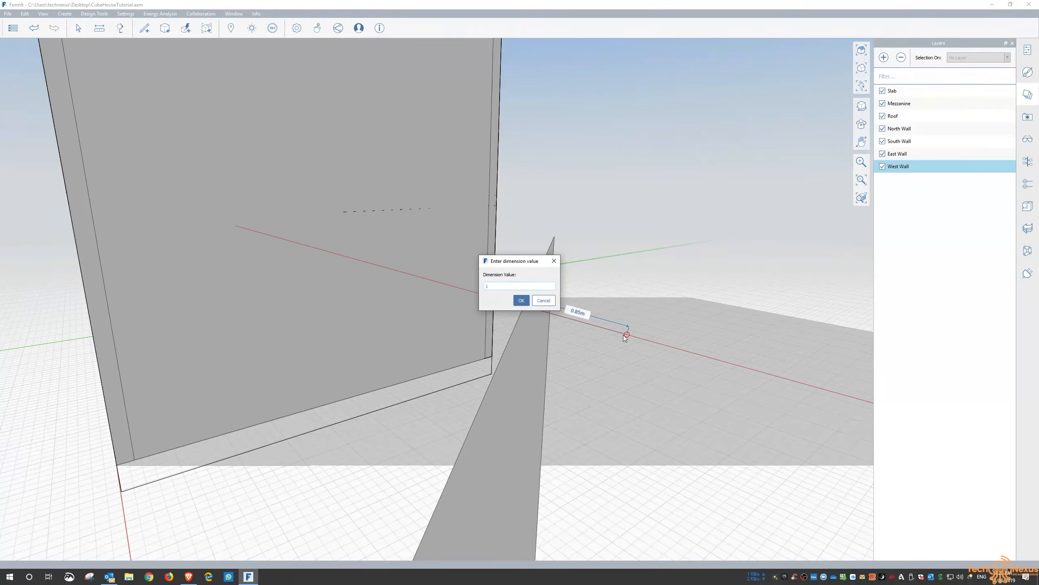
pyautogui.press('Return')
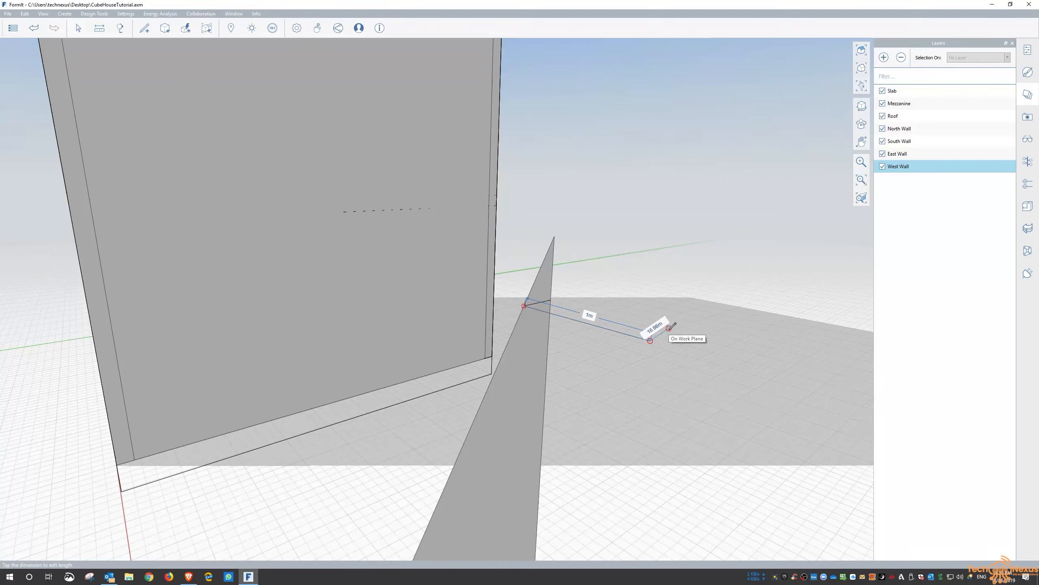
pyautogui.write('.3')
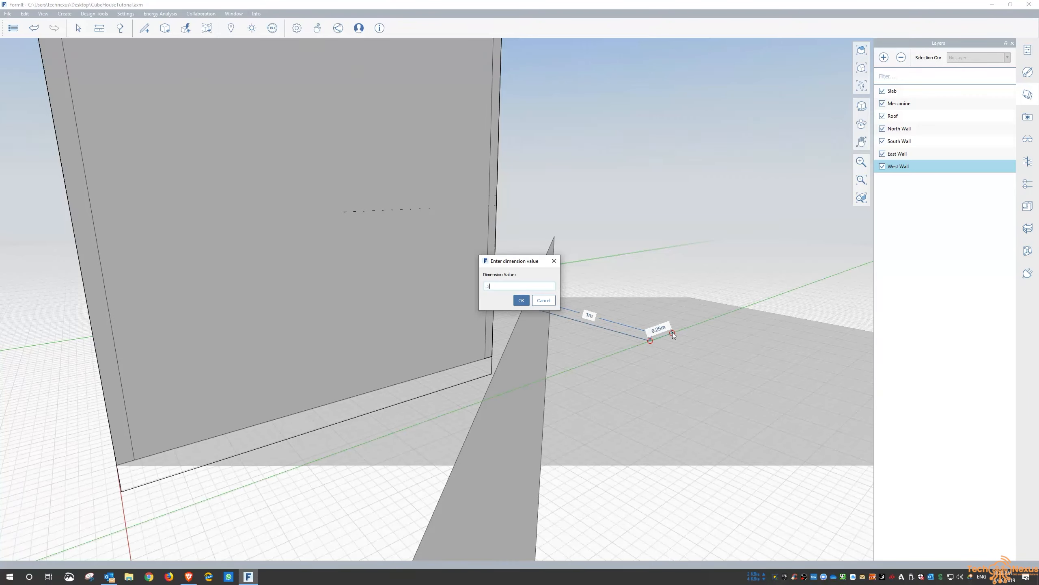
pyautogui.press('Return')
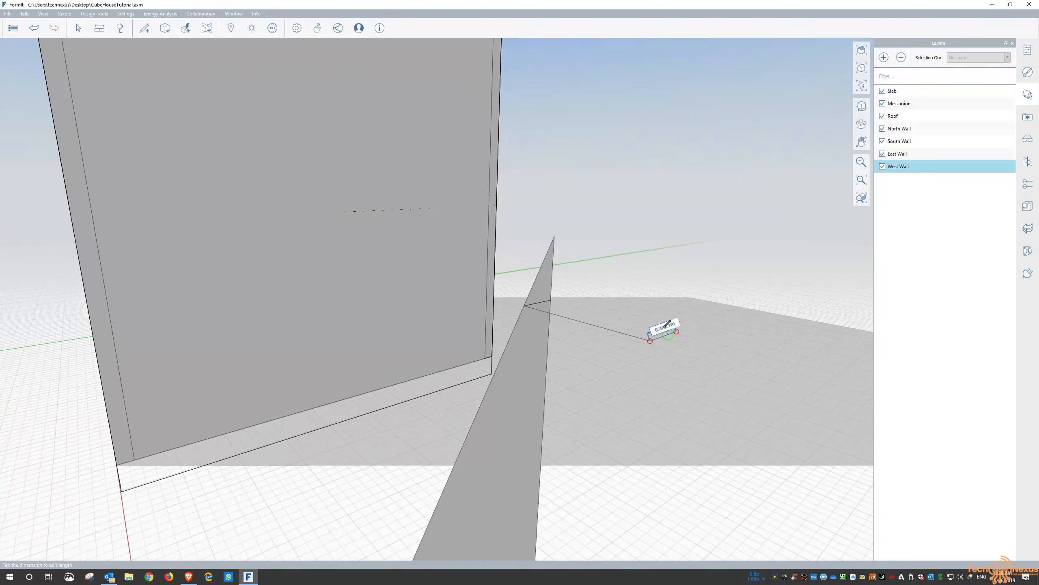
pyautogui.click(551, 299)
pyautogui.press('Escape')
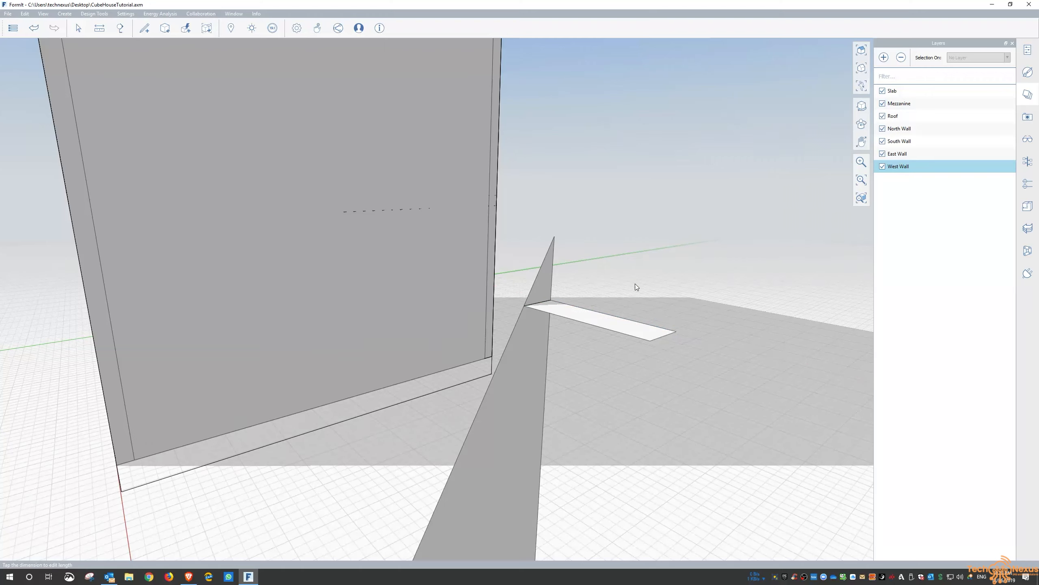
# Extrude the first tread face downward by 0.15 m and clear the selection.
pyautogui.click(602, 321)
pyautogui.write('.15')
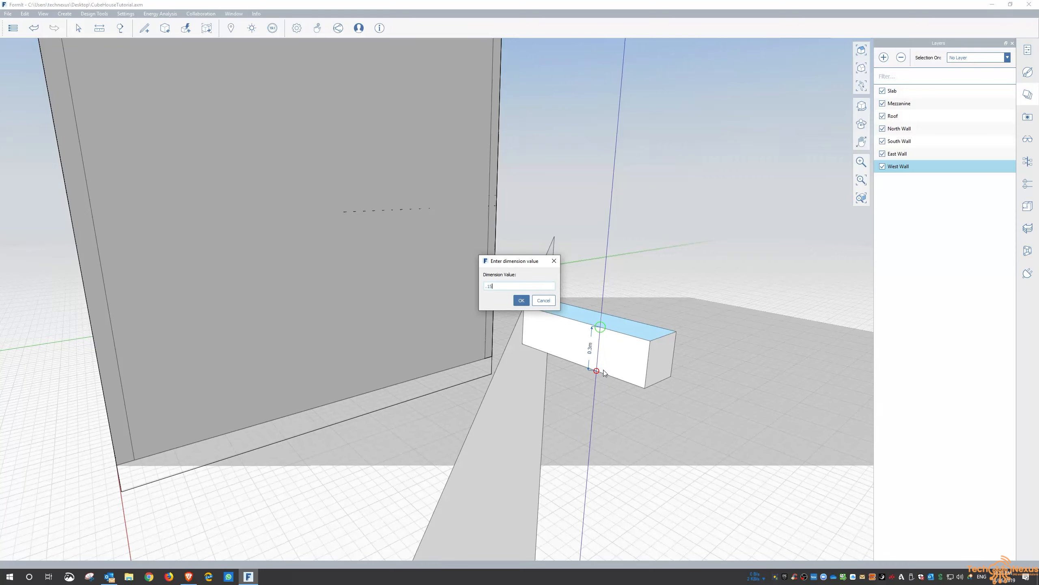
pyautogui.press('Return')
pyautogui.press('Escape')
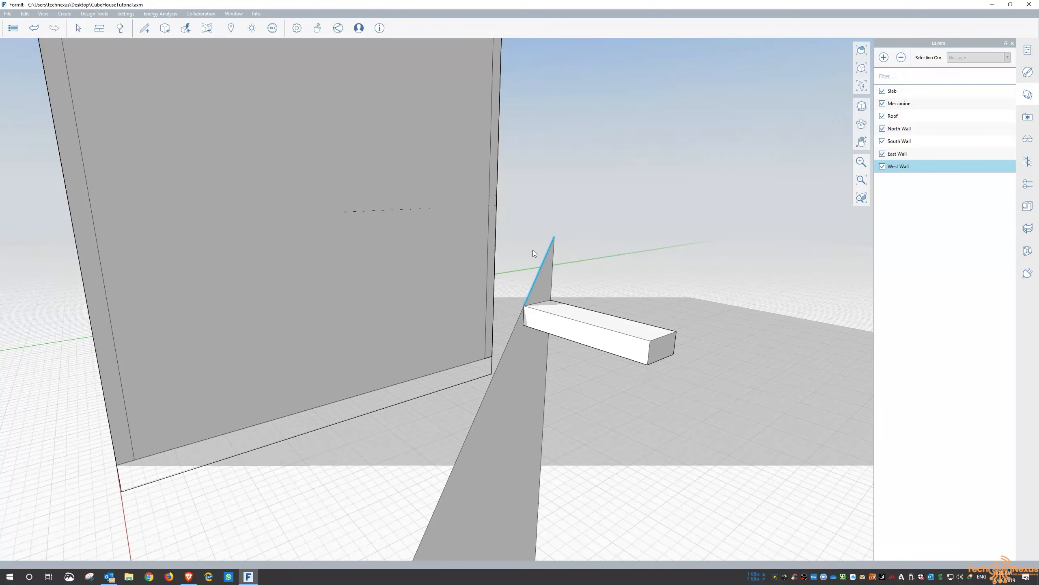
# Draw a second tread outline 0.5 m below the first tread's corner, starting at the sloping edge, 1 m long and 0.3 m deep.
pyautogui.scroll(-5, 533, 250)
pyautogui.scroll(5, 567, 298)
pyautogui.moveTo(560, 235)
pyautogui.mouseDown(button='middle')
pyautogui.moveTo(599, 286)
pyautogui.moveTo(579, 239)
pyautogui.mouseUp(button='middle')
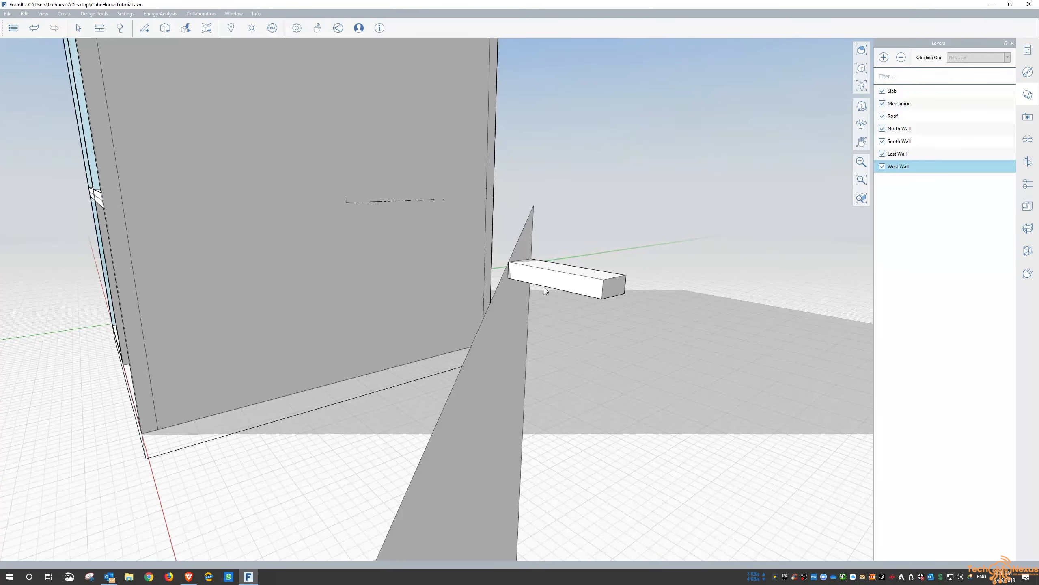
pyautogui.click(163, 41)
pyautogui.click(509, 262)
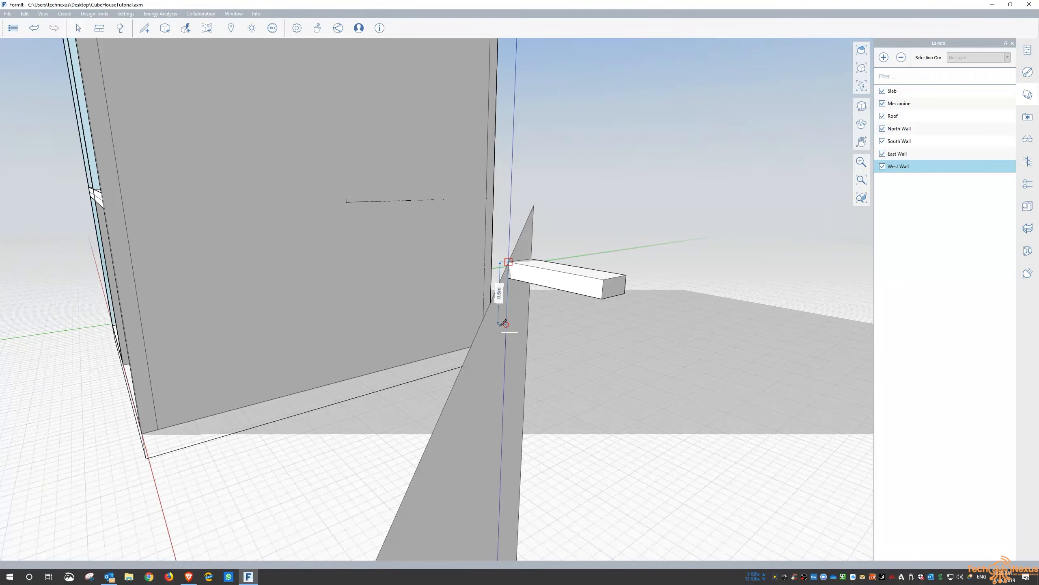
pyautogui.write('0.5')
pyautogui.press('Return')
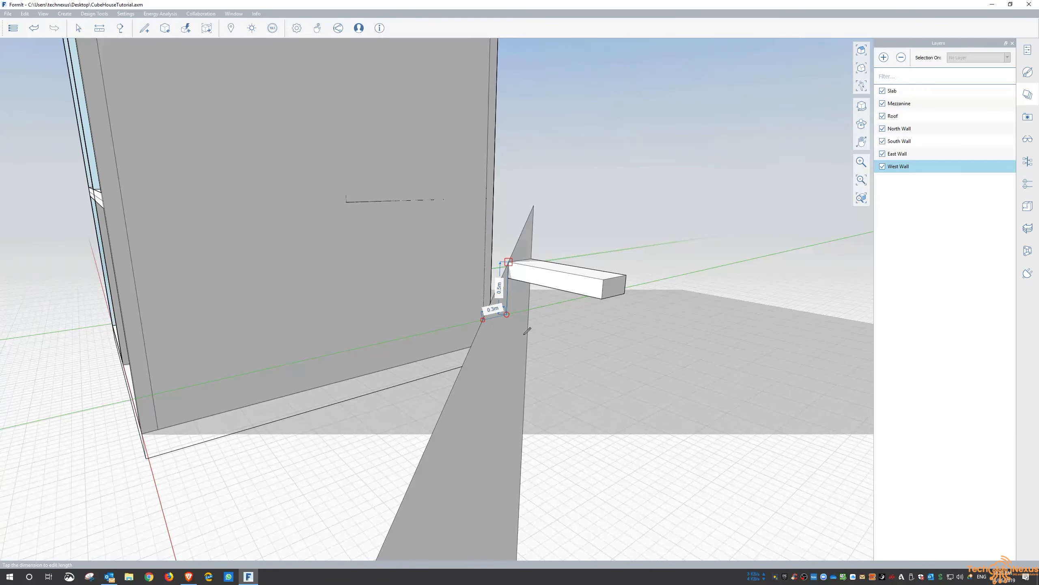
pyautogui.write('1')
pyautogui.press('Return')
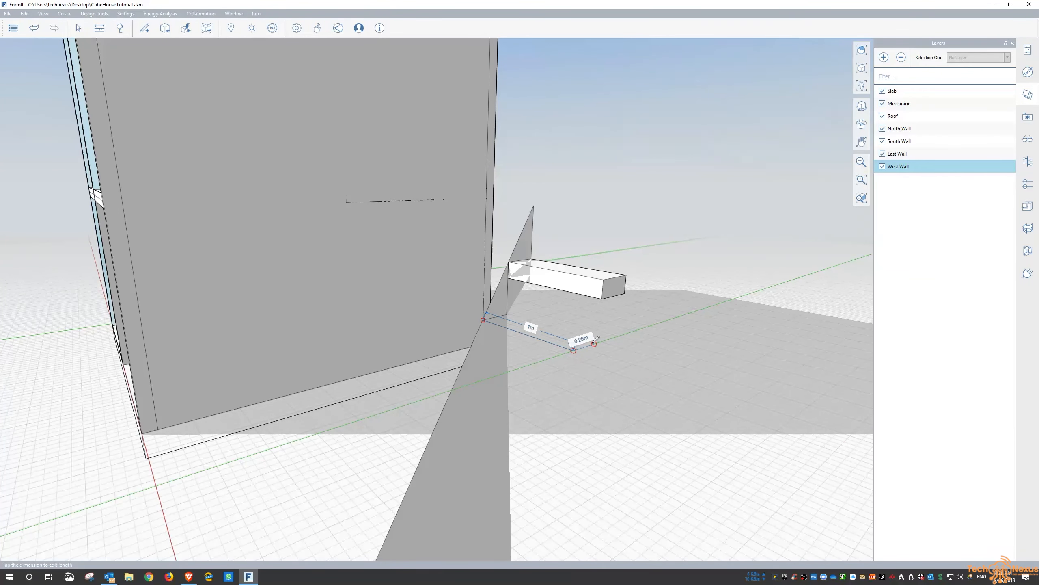
pyautogui.write('0.3')
pyautogui.press('Return')
pyautogui.click(540, 315)
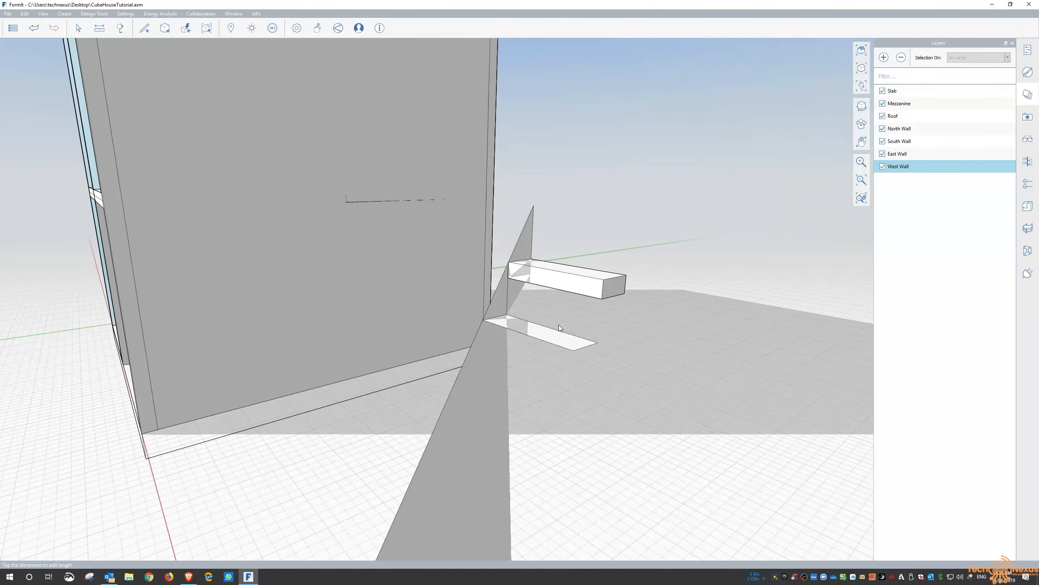
# Extrude the second tread face downward by 0.15 m.
pyautogui.moveTo(549, 335); pyautogui.dragTo(554, 380)
pyautogui.write('15')
pyautogui.press('Return')
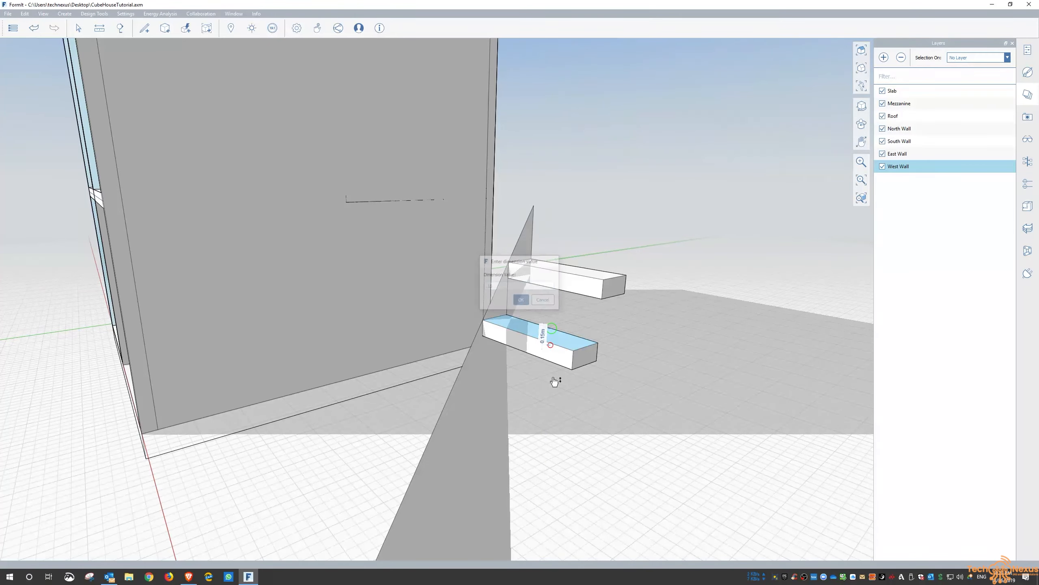
pyautogui.scroll(-3, 606, 328)
pyautogui.moveTo(607, 327); pyautogui.dragTo(661, 370, button='right')
pyautogui.moveTo(501, 372); pyautogui.dragTo(631, 372, button='right')
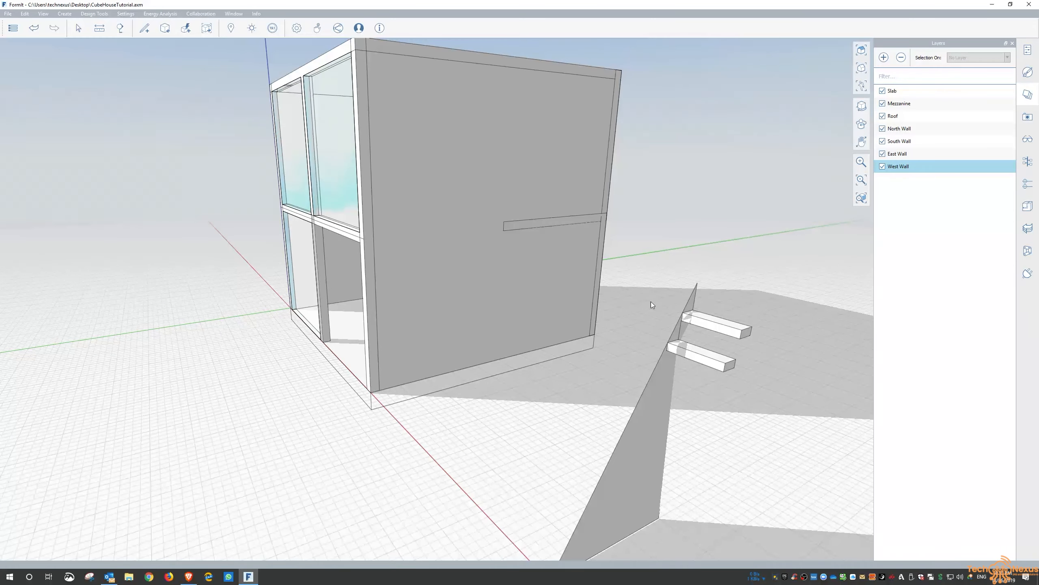
pyautogui.moveTo(652, 301); pyautogui.dragTo(776, 398)
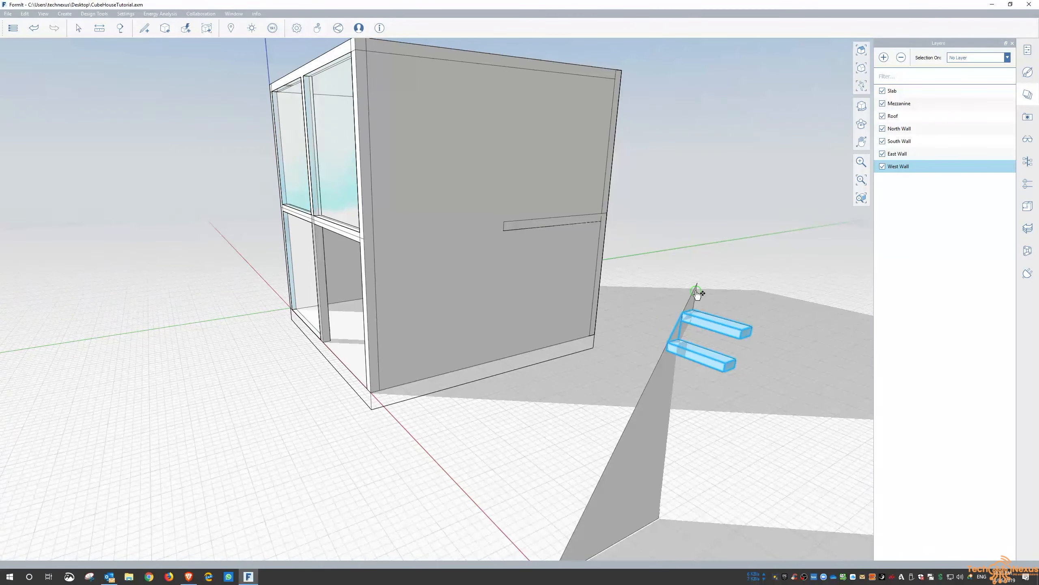
pyautogui.moveTo(655, 274); pyautogui.dragTo(782, 401)
pyautogui.click(698, 284)
pyautogui.press('Escape')
pyautogui.press('Escape')
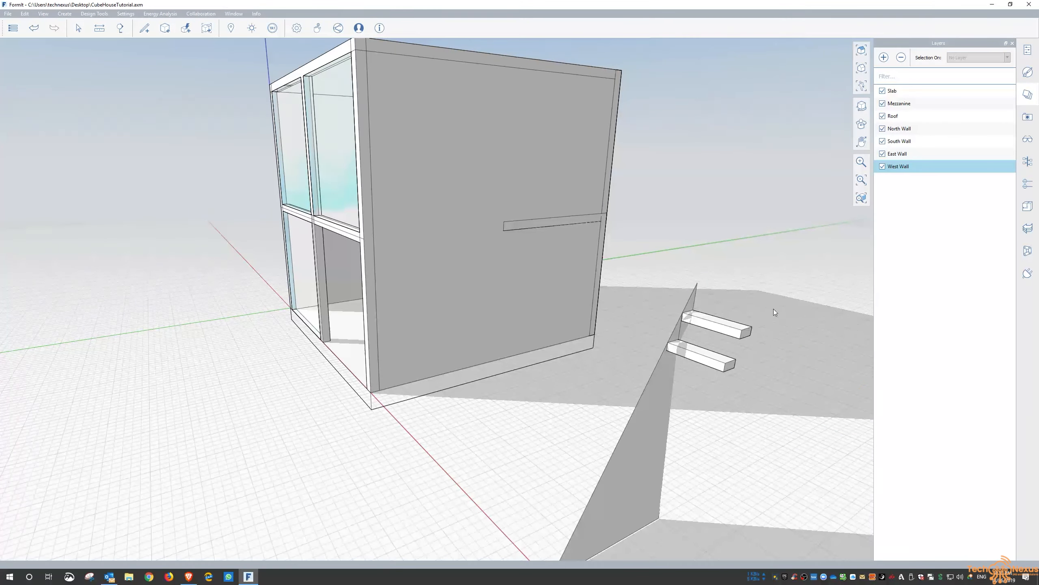
pyautogui.moveTo(639, 266); pyautogui.dragTo(764, 400)
pyautogui.scroll(-2, 779, 327)
pyautogui.click(749, 486)
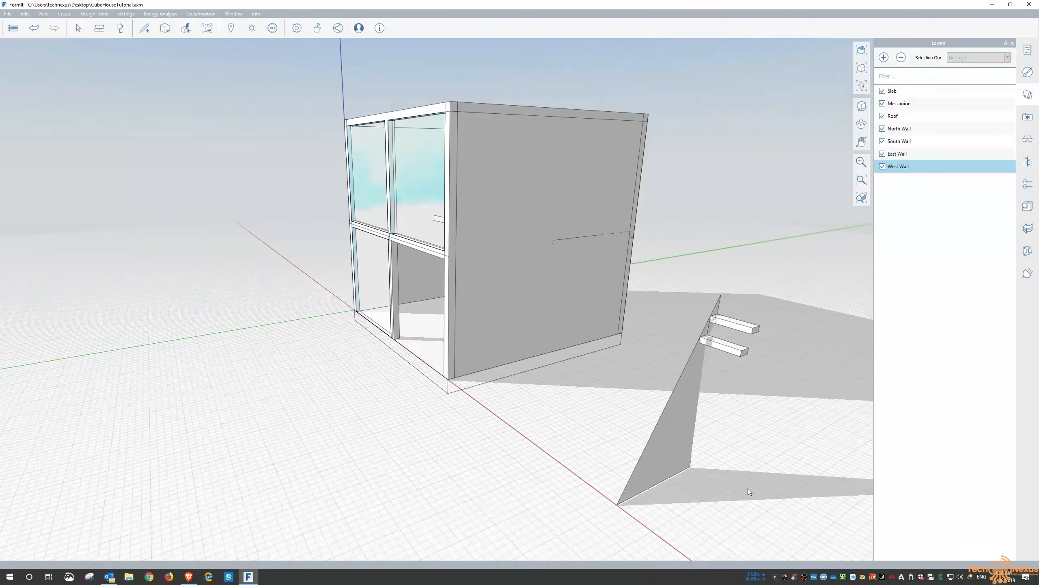
# Move the triangle and its two treads by the triangle's apex onto the mezzanine's upper front edge, near the side wall inside the house.
pyautogui.moveTo(788, 530); pyautogui.dragTo(617, 396)
pyautogui.moveTo(787, 292); pyautogui.dragTo(676, 397)
pyautogui.click(737, 302)
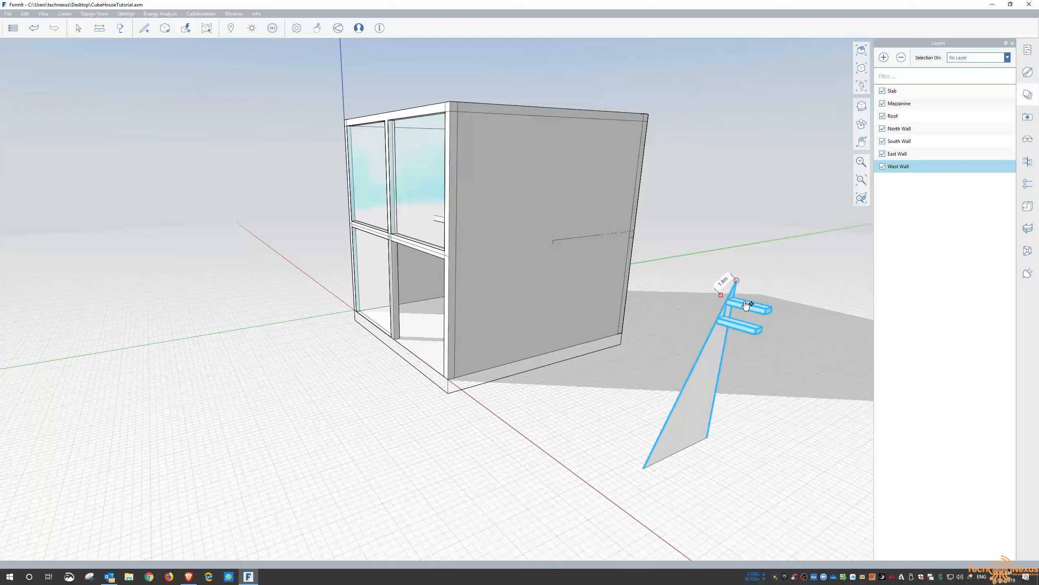
pyautogui.scroll(-1, 835, 337)
pyautogui.moveTo(655, 375); pyautogui.dragTo(634, 314, button='right')
pyautogui.scroll(5, 449, 454)
pyautogui.scroll(3, 450, 452)
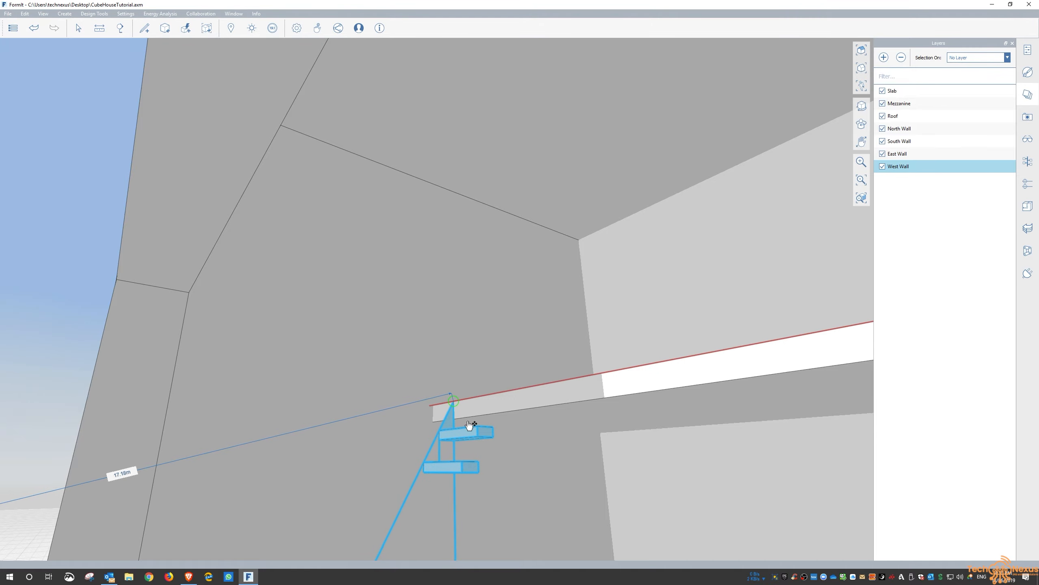
pyautogui.scroll(5, 450, 413)
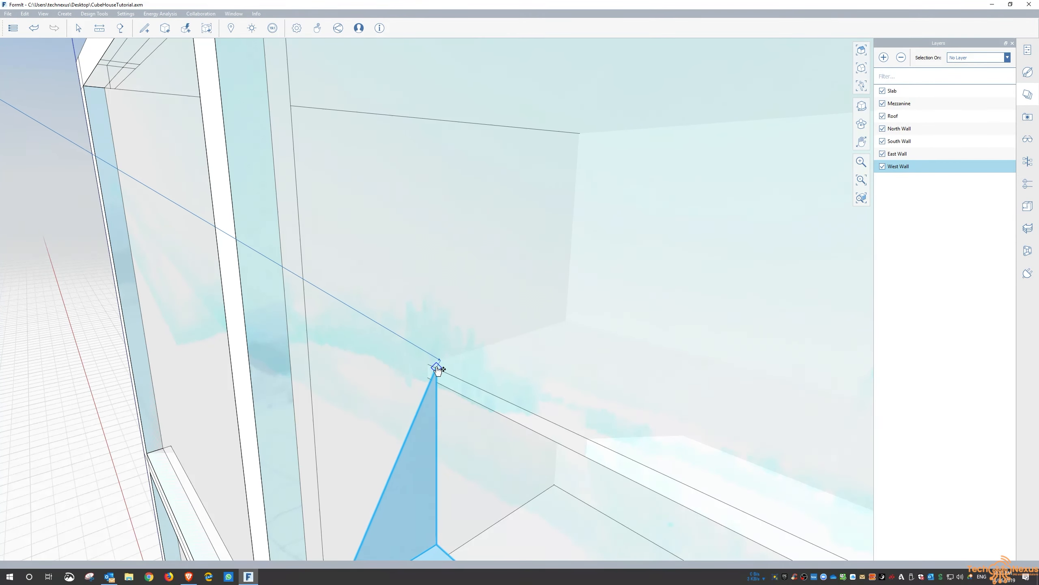
pyautogui.moveTo(478, 451); pyautogui.dragTo(469, 352, button='right')
pyautogui.moveTo(511, 279); pyautogui.dragTo(517, 230, button='right')
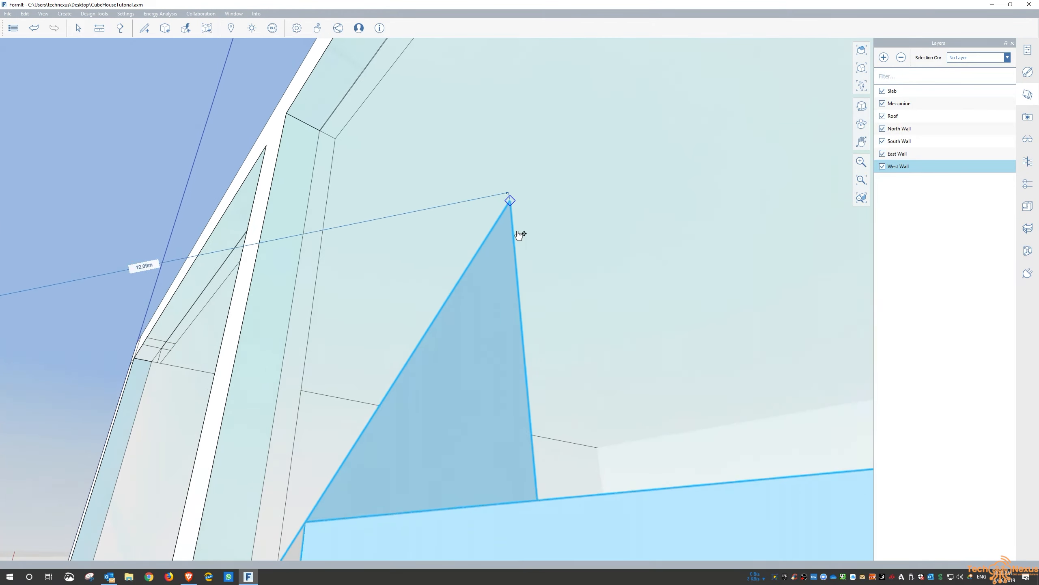
pyautogui.moveTo(487, 294); pyautogui.dragTo(502, 256, button='right')
pyautogui.scroll(-1, 481, 348)
pyautogui.scroll(-3, 483, 349)
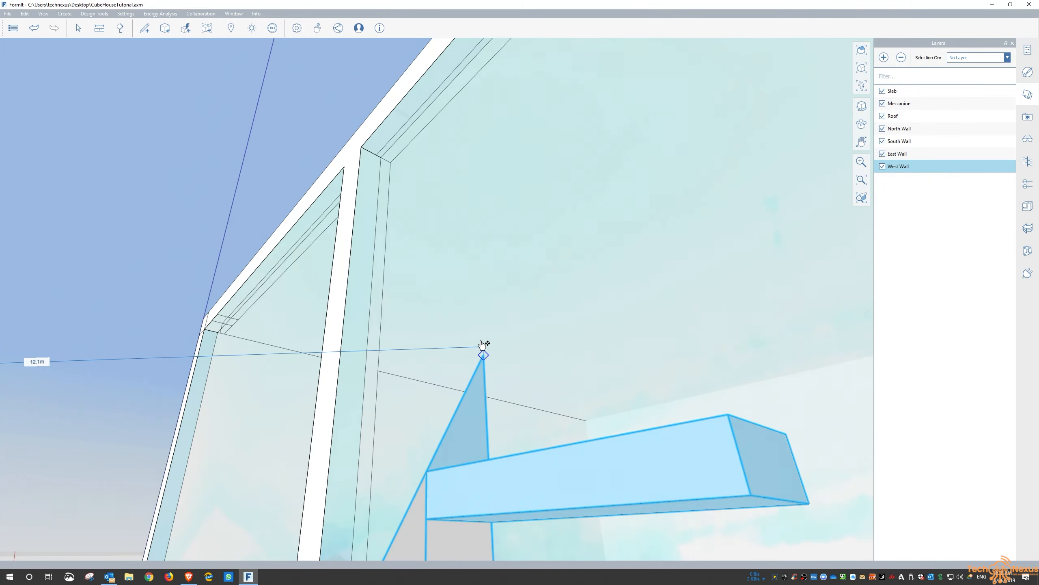
pyautogui.moveTo(501, 485); pyautogui.dragTo(502, 269, button='middle')
pyautogui.scroll(-1, 491, 324)
pyautogui.scroll(-5, 489, 334)
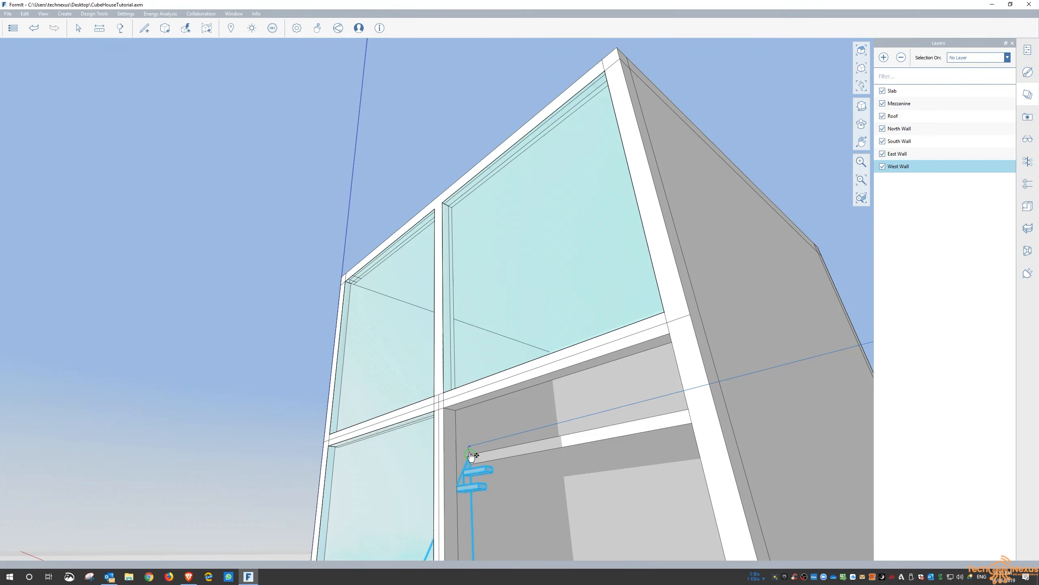
pyautogui.click(473, 454)
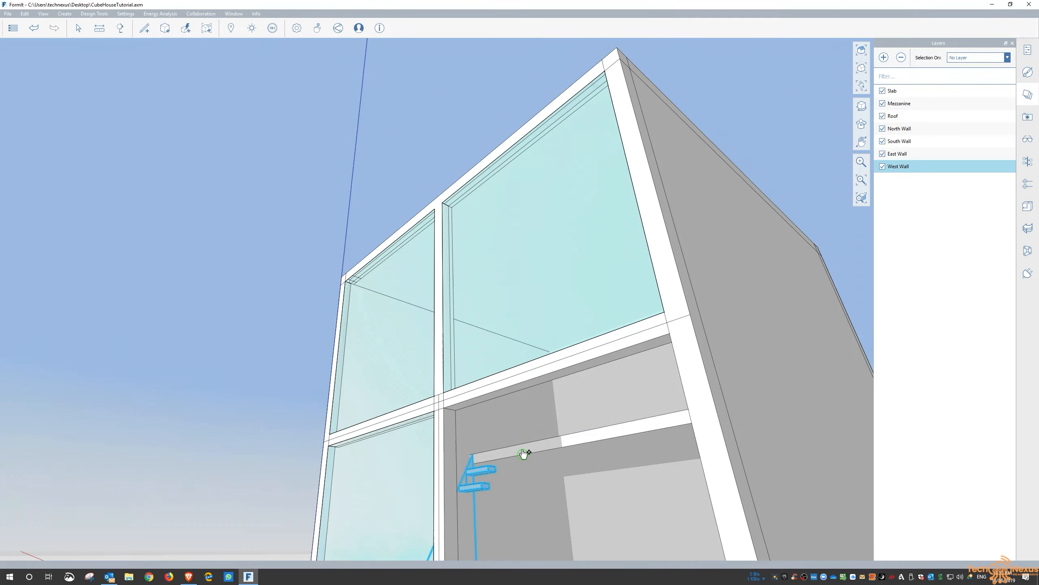
pyautogui.press('Escape')
# Examine up close how the stair's apex and two treads sit against the mezzanine edge and the side wall.
pyautogui.scroll(-10, 477, 433)
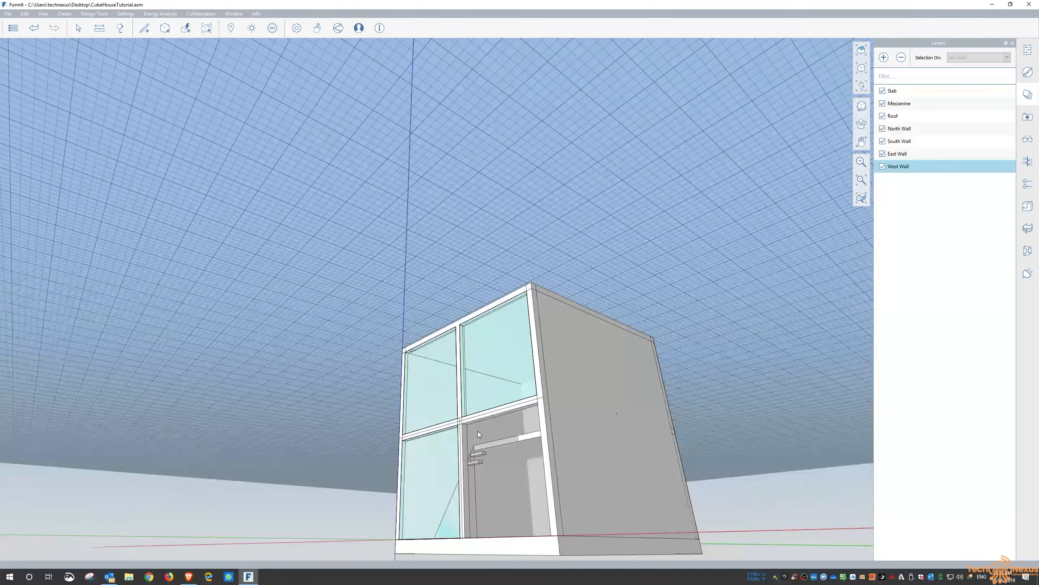
pyautogui.moveTo(512, 489); pyautogui.dragTo(427, 417, button='middle')
pyautogui.scroll(10, 427, 417)
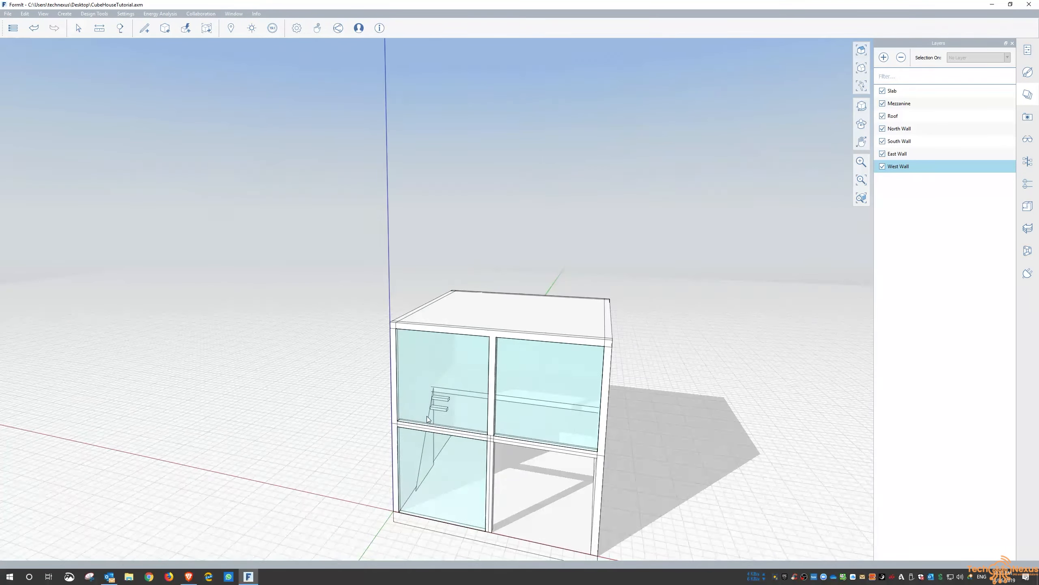
pyautogui.scroll(2, 452, 374)
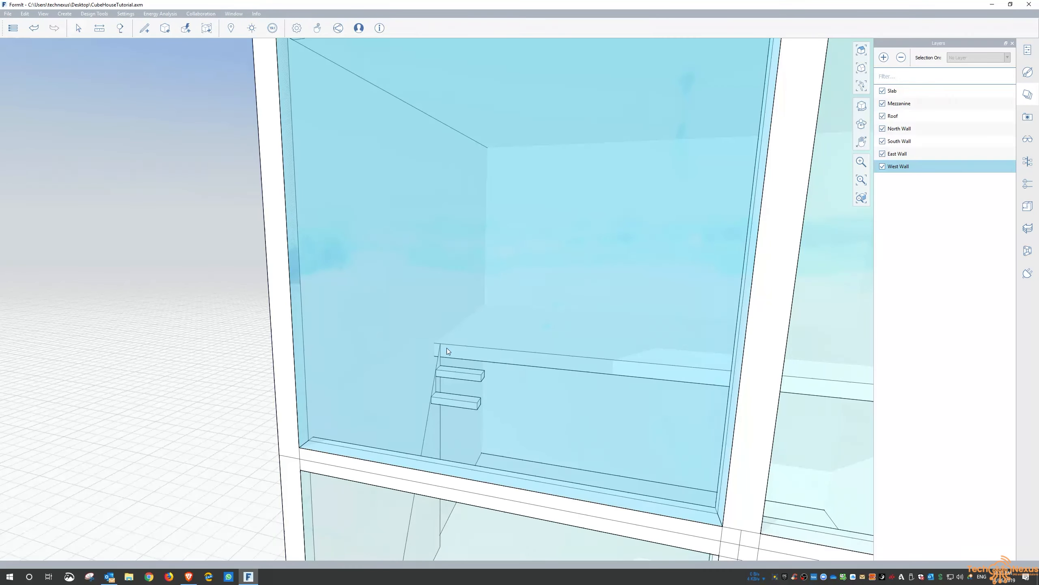
pyautogui.scroll(-6, 441, 372)
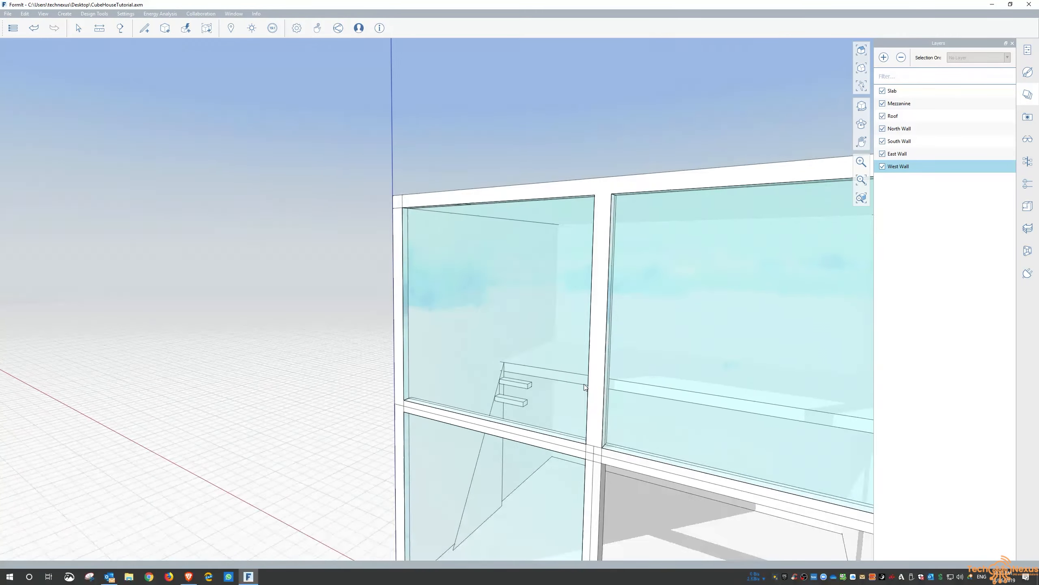
pyautogui.scroll(10, 541, 404)
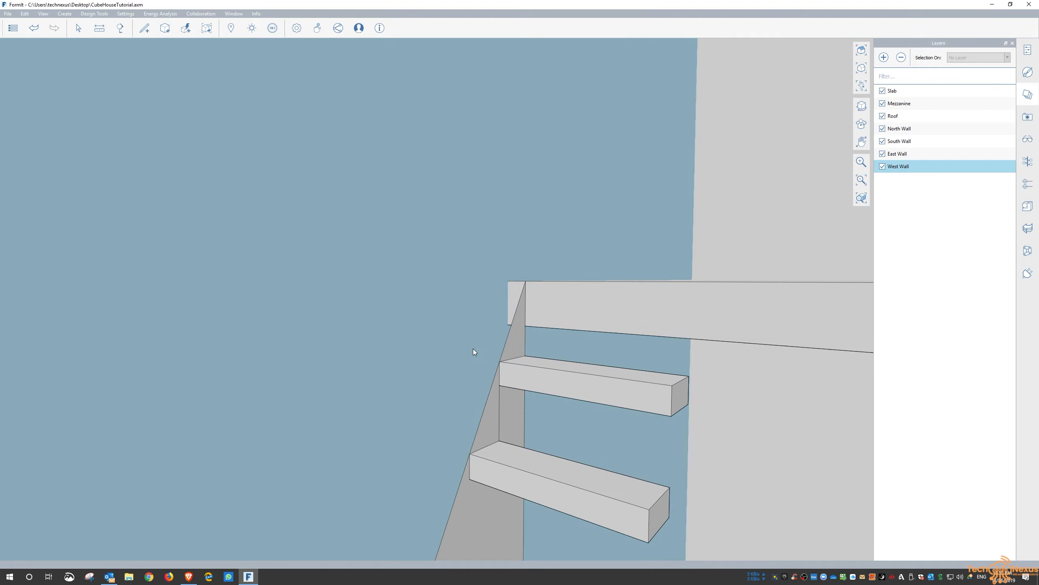
pyautogui.scroll(-3, 474, 352)
pyautogui.scroll(-5, 482, 342)
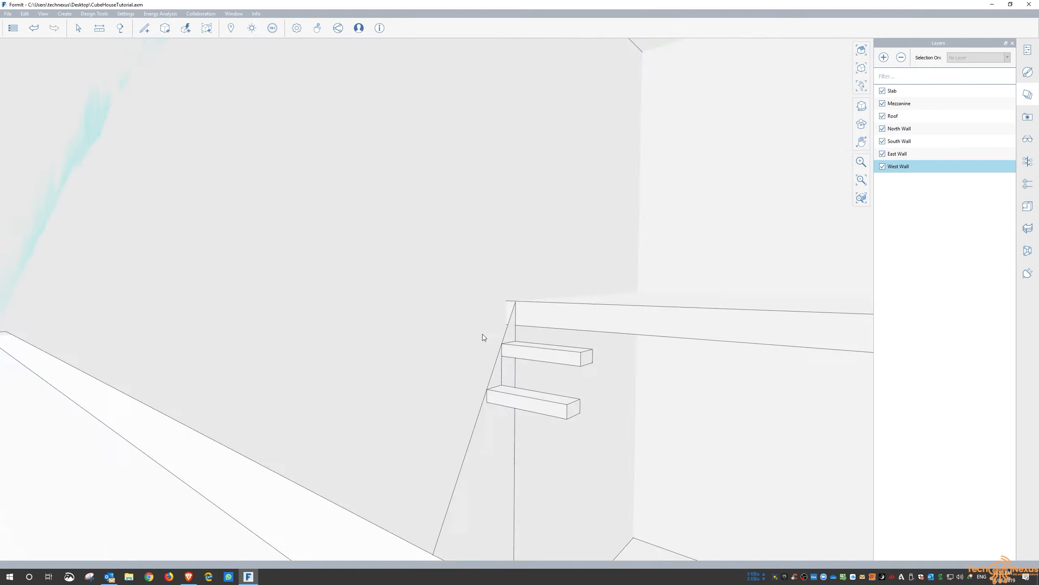
pyautogui.scroll(-10, 483, 314)
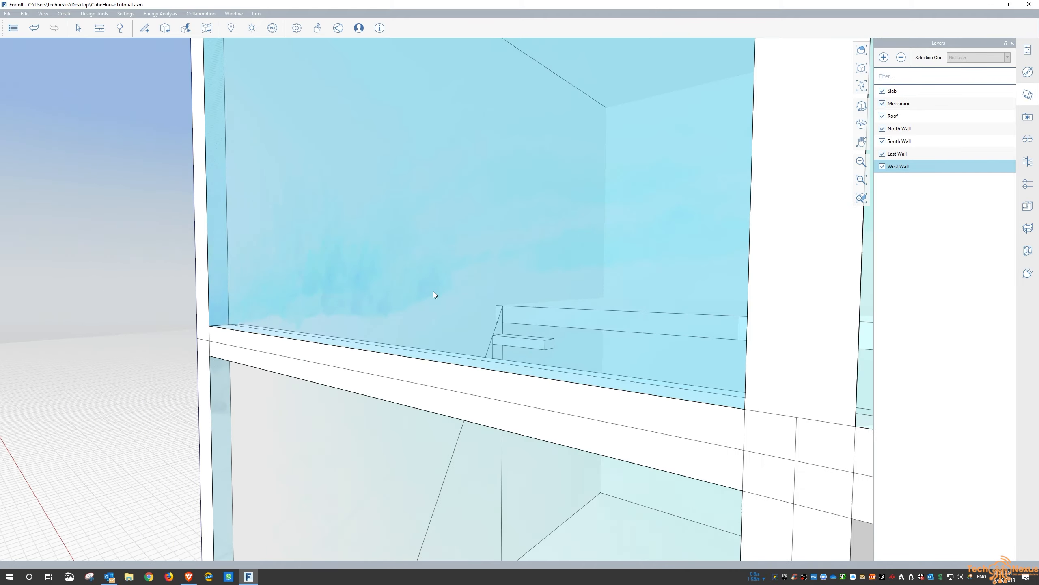
# Check the stair's foot on the floor slab and its position in the whole house from several angles.
pyautogui.moveTo(509, 374); pyautogui.dragTo(538, 371, button='right')
pyautogui.scroll(5, 397, 372)
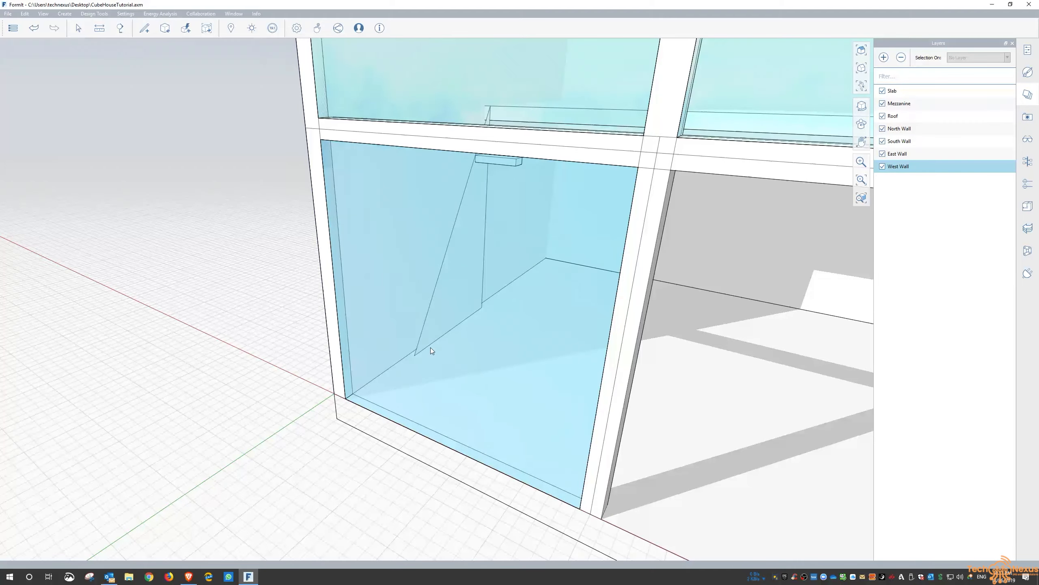
pyautogui.scroll(-4, 376, 379)
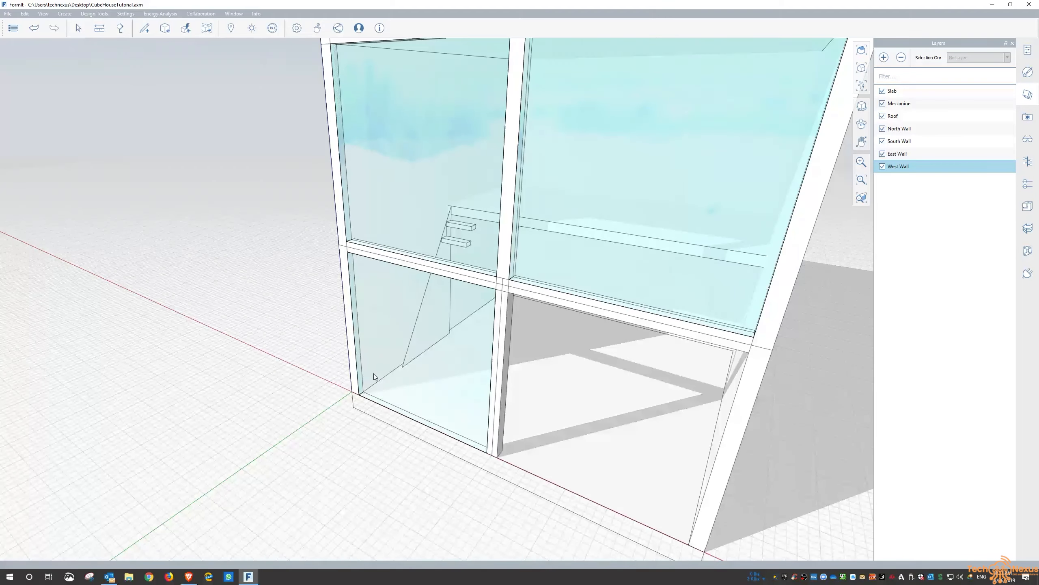
pyautogui.moveTo(558, 400); pyautogui.dragTo(594, 201, button='right')
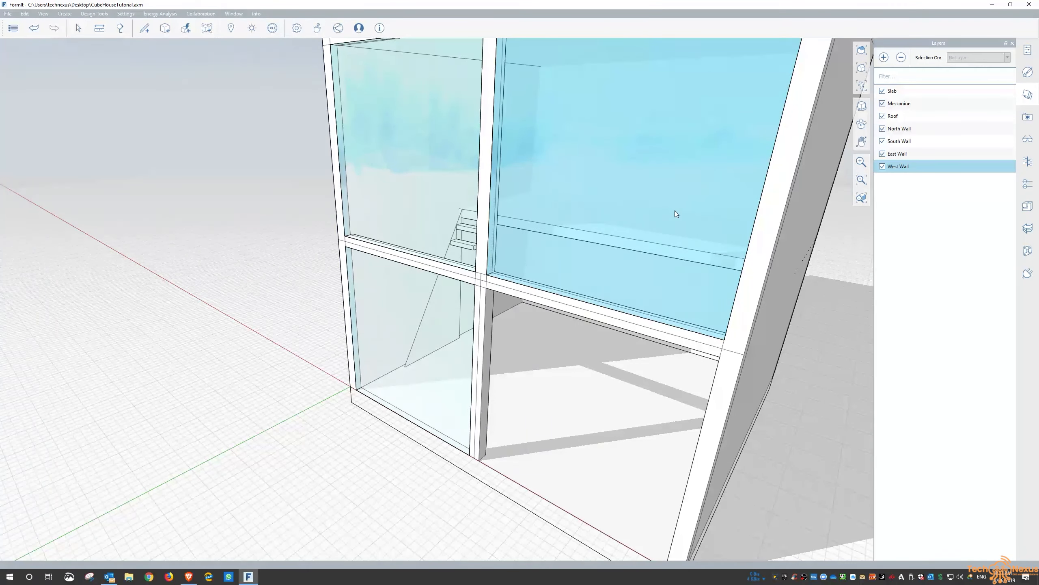
pyautogui.moveTo(675, 212); pyautogui.dragTo(620, 296, button='right')
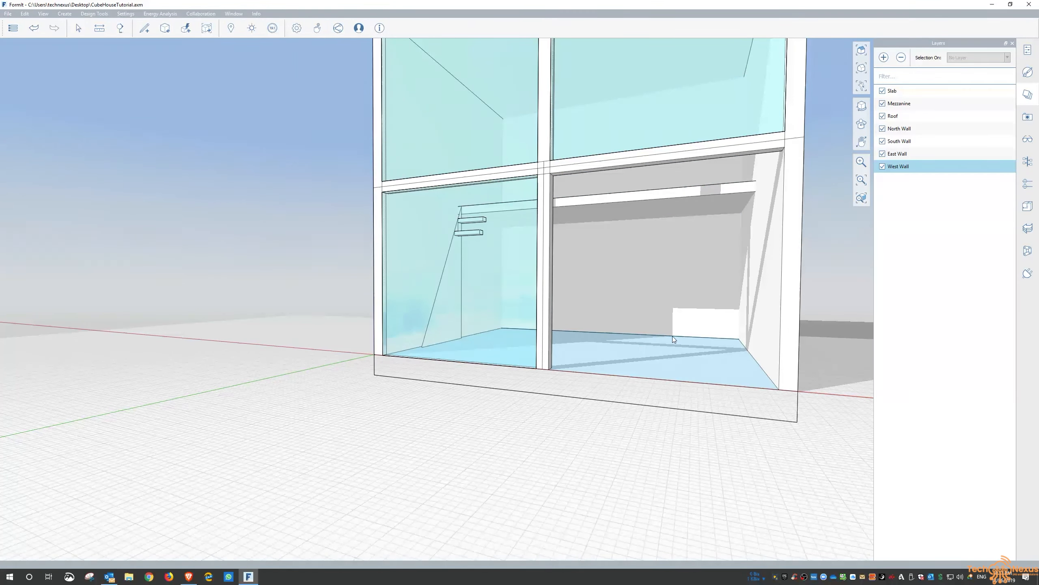
pyautogui.moveTo(669, 143); pyautogui.dragTo(692, 258, button='right')
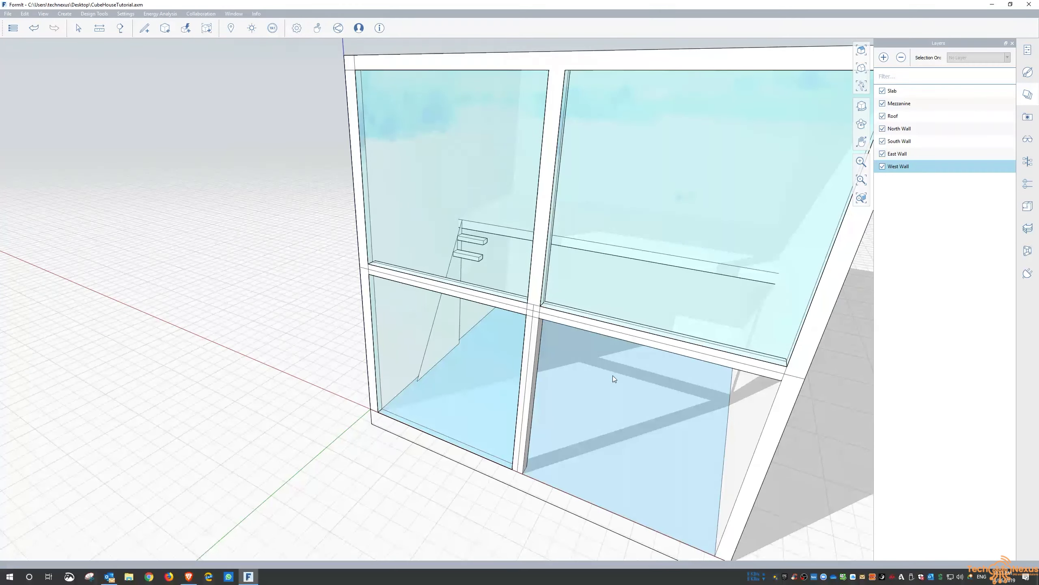
pyautogui.moveTo(632, 401); pyautogui.dragTo(578, 353, button='right')
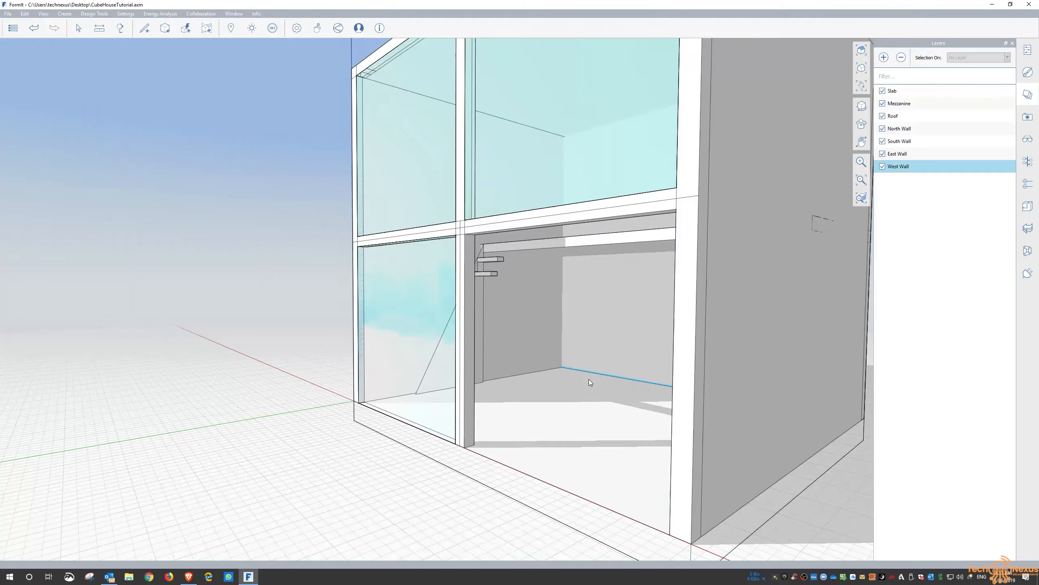
pyautogui.scroll(-5, 591, 368)
pyautogui.moveTo(593, 361)
pyautogui.mouseDown(button='right')
pyautogui.moveTo(609, 359)
pyautogui.moveTo(599, 359)
pyautogui.mouseUp(button='right')
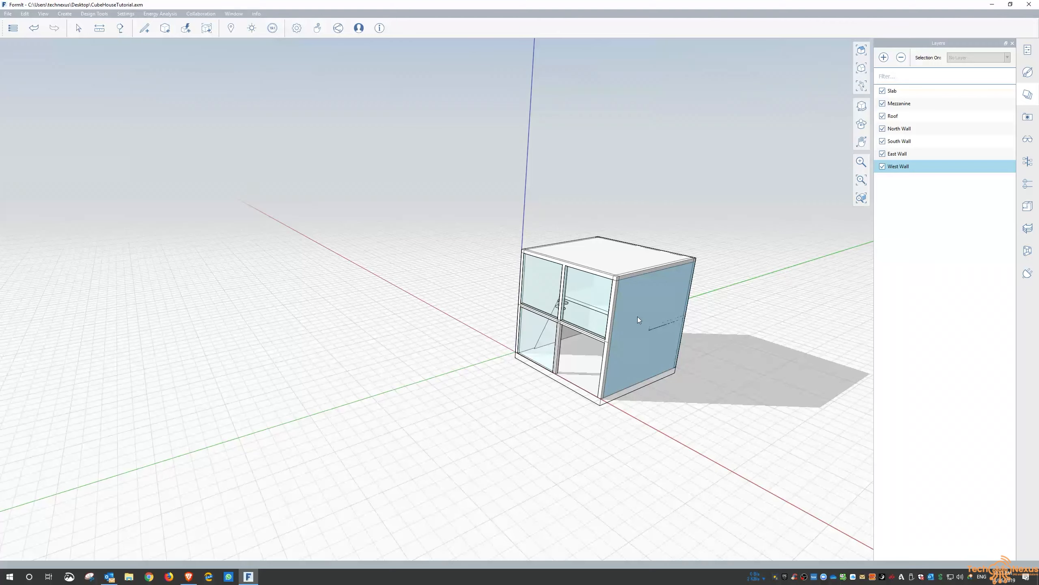
pyautogui.scroll(5, 589, 295)
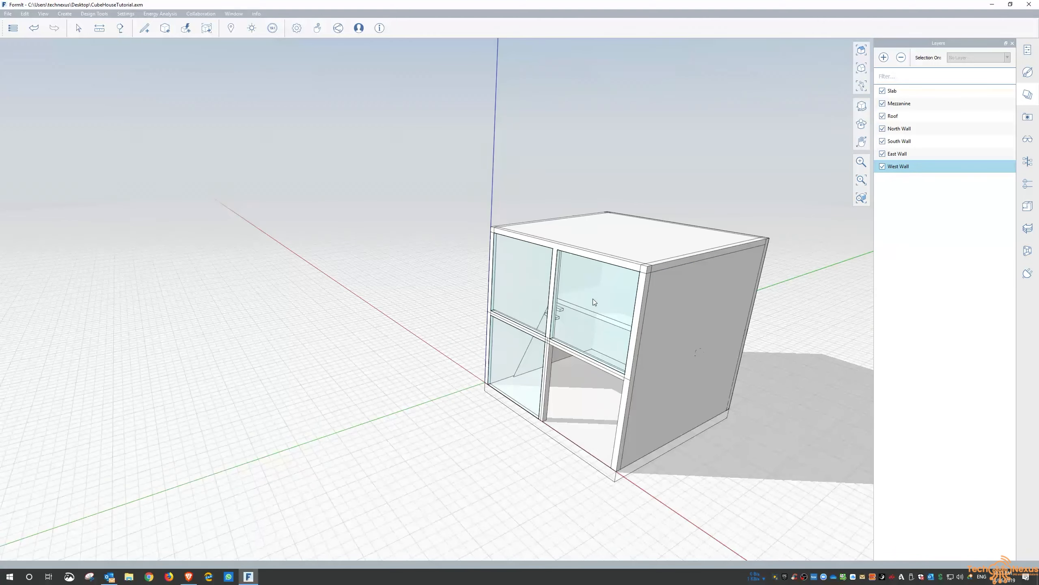
pyautogui.moveTo(600, 297); pyautogui.dragTo(599, 262, button='right')
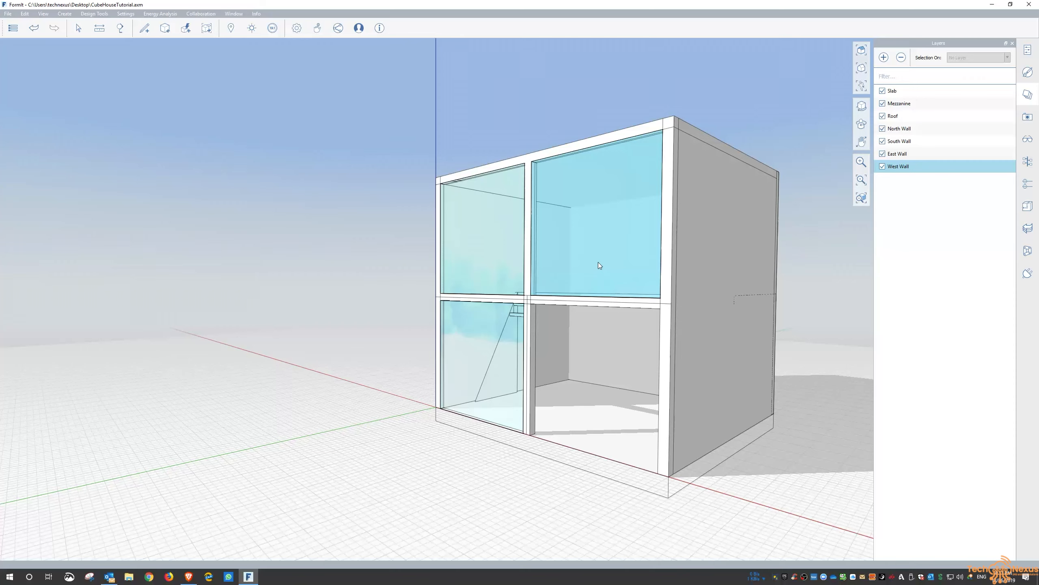